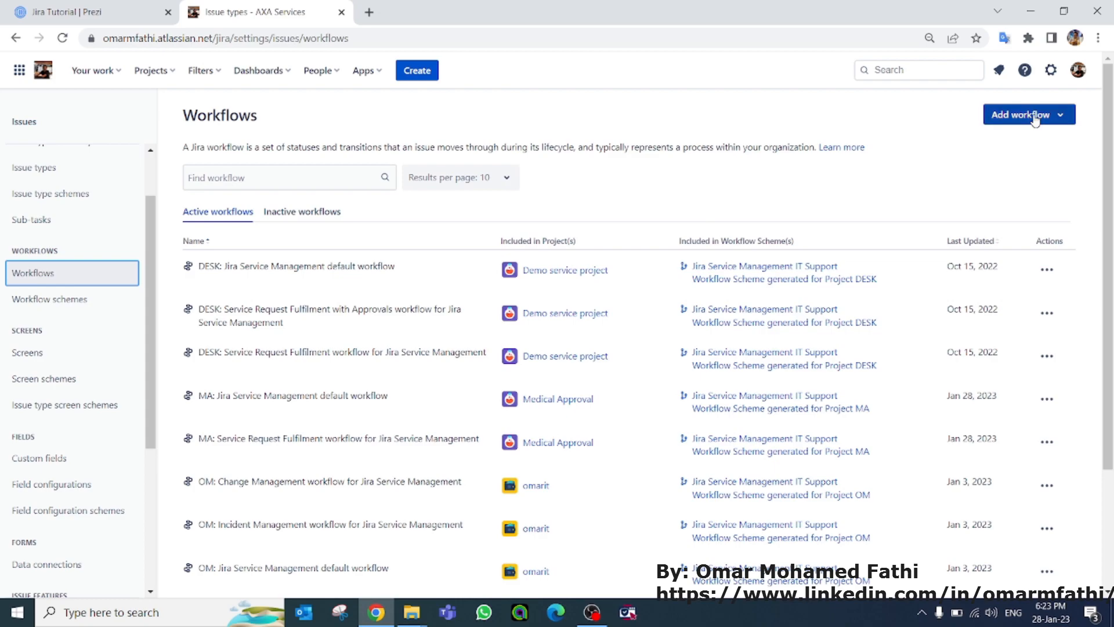
- Create a new workflow named "Medical Approval Workflow", leaving its description blank
{"action": "left_click", "coordinate": [1001, 150]}
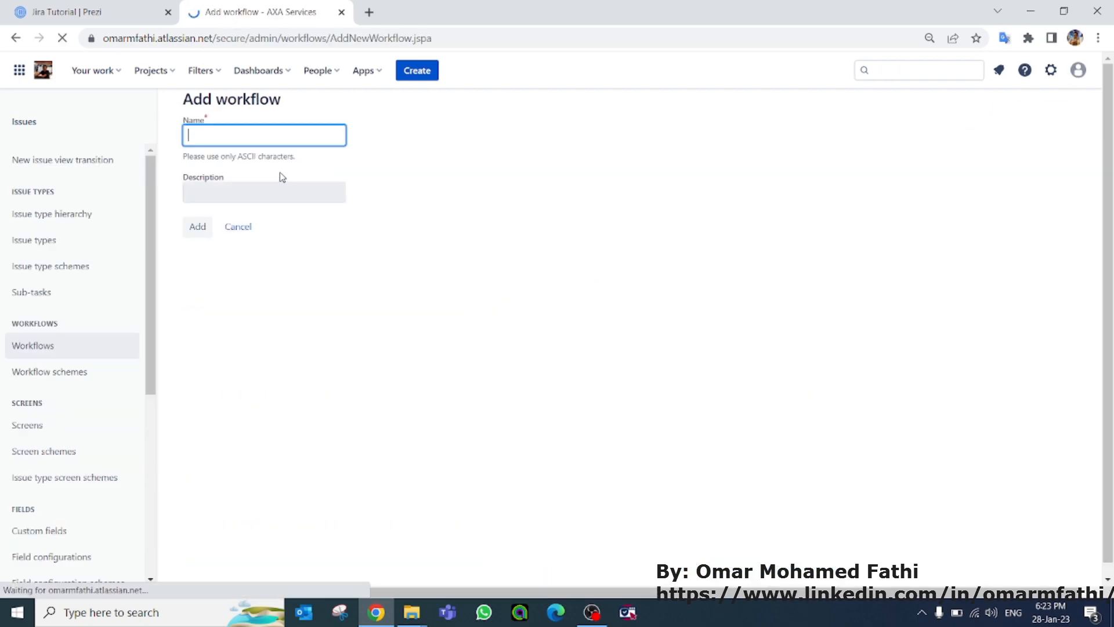
{"action": "key", "text": "Caps_Lock"}
{"action": "type", "text": "M"}
{"action": "key", "text": "Caps_Lock"}
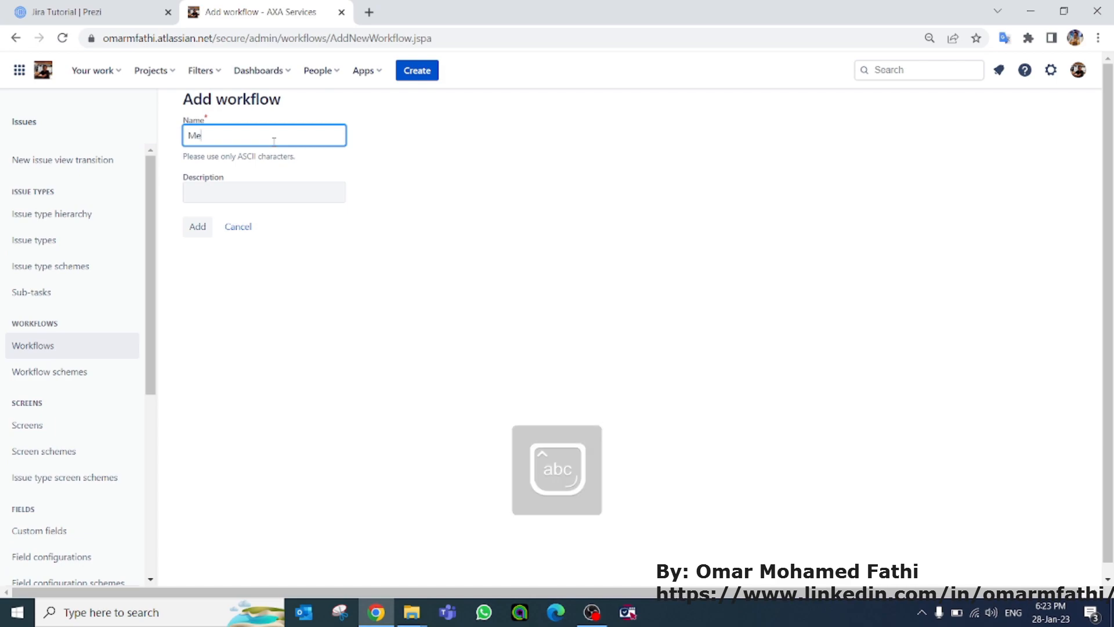
{"action": "type", "text": "edical Approval"}
{"action": "key", "text": "Caps_Lock"}
{"action": "type", "text": "W"}
{"action": "key", "text": "Caps_Lock"}
{"action": "type", "text": "orkflow"}
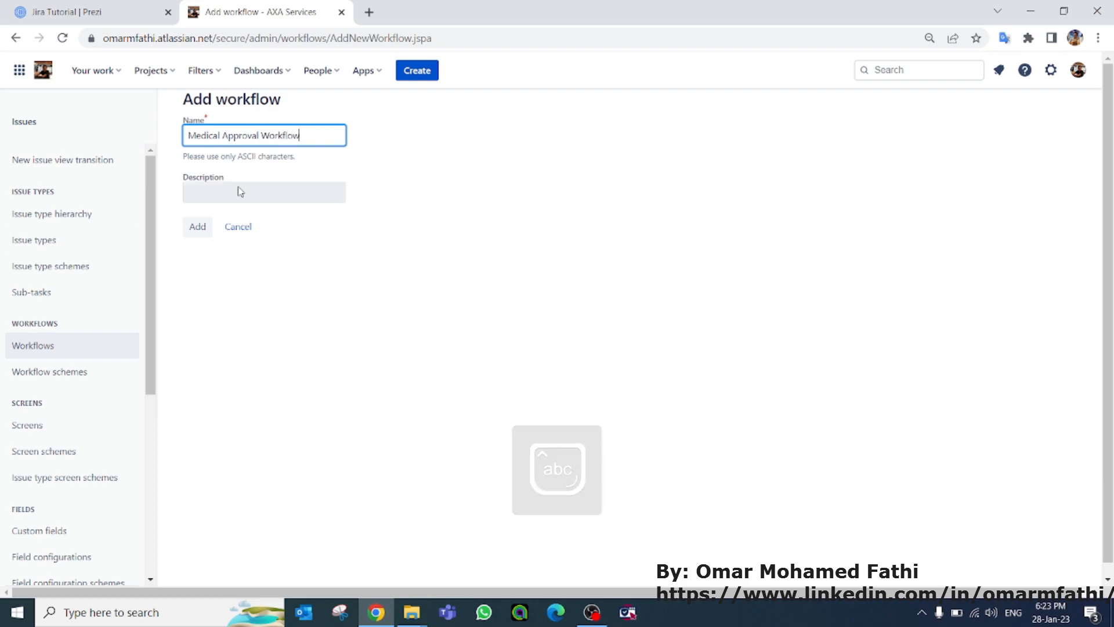
{"action": "left_click", "coordinate": [210, 226]}
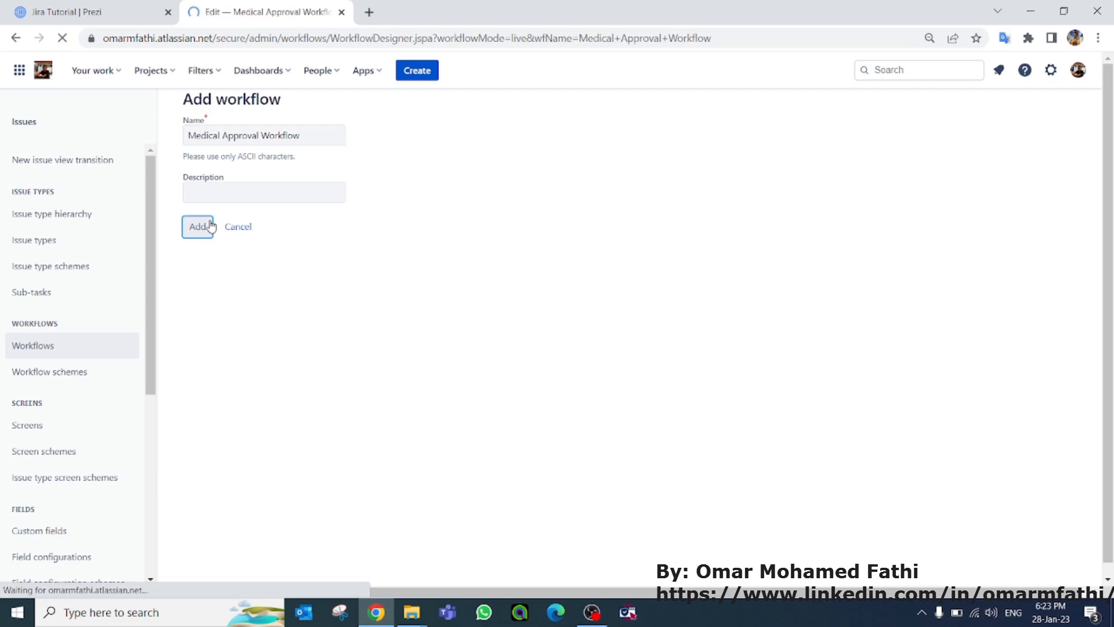
- Move the start node and the Open status up to the diagram's upper middle, with Open below the start node
{"action": "left_click_drag", "start_coordinate": [648, 439], "coordinate": [631, 329]}
{"action": "left_click_drag", "start_coordinate": [649, 471], "coordinate": [624, 378]}
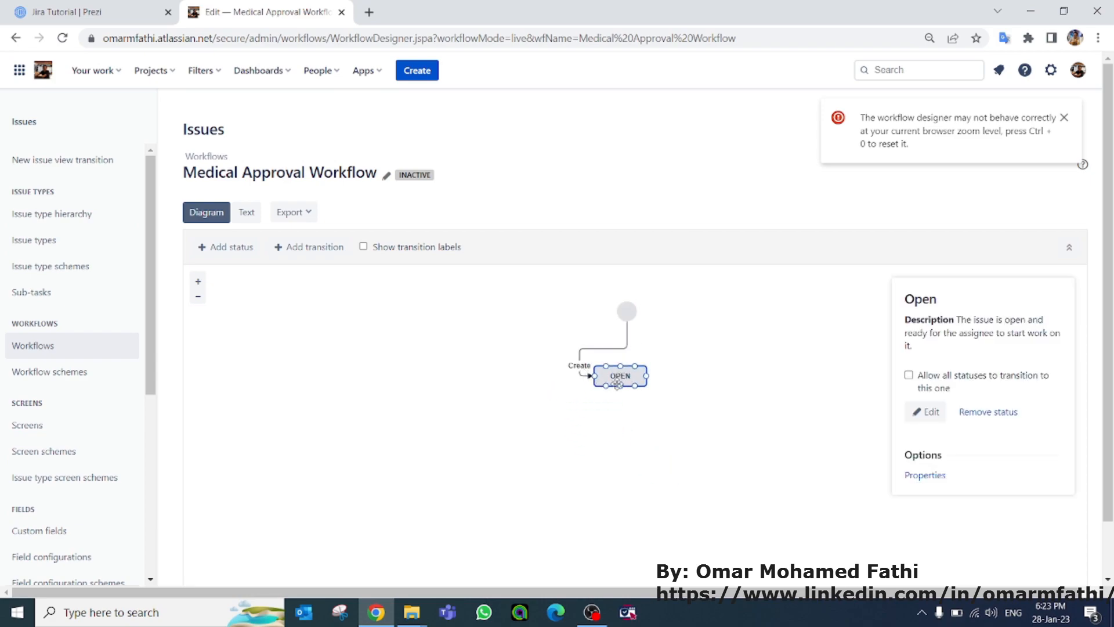
{"action": "left_click", "coordinate": [512, 405]}
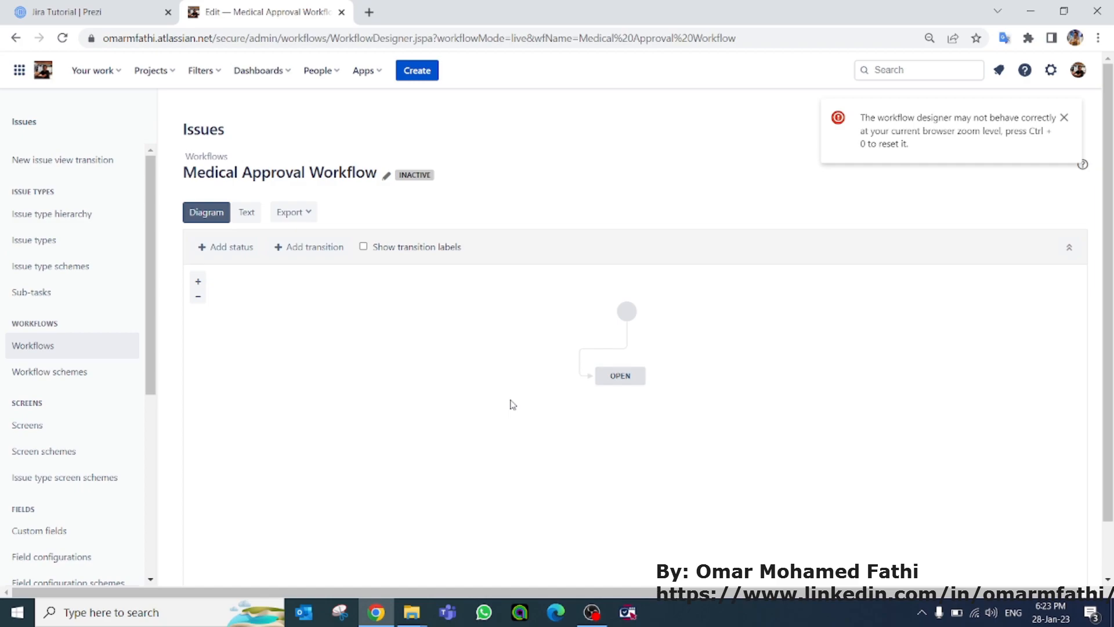
- Add the existing In Progress status to the workflow and place it below the Open status
{"action": "left_click", "coordinate": [226, 249]}
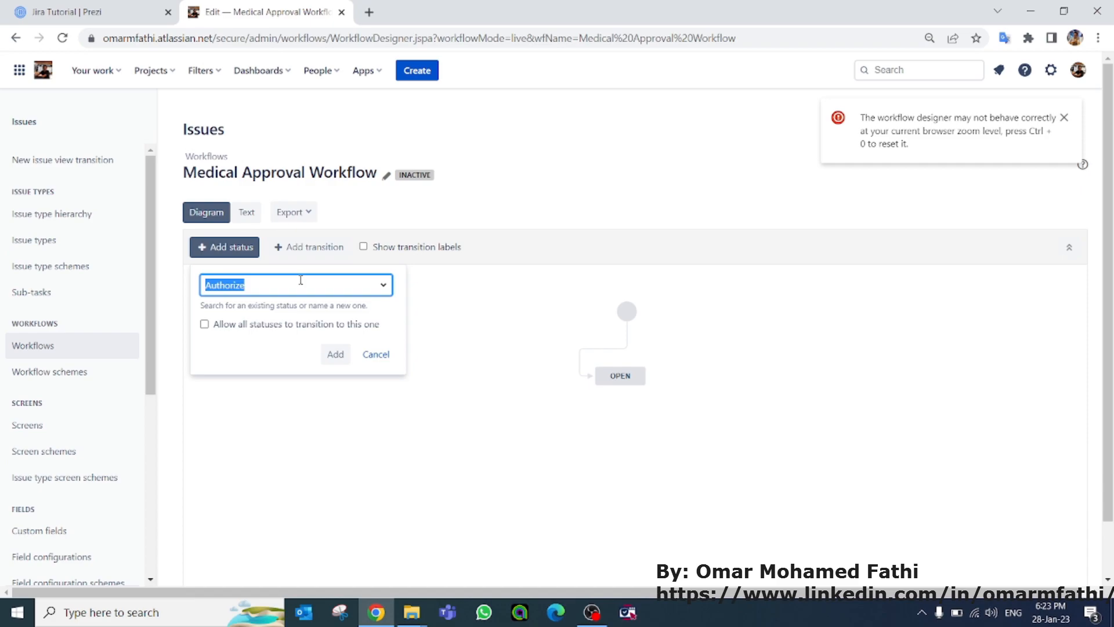
{"action": "type", "text": "in"}
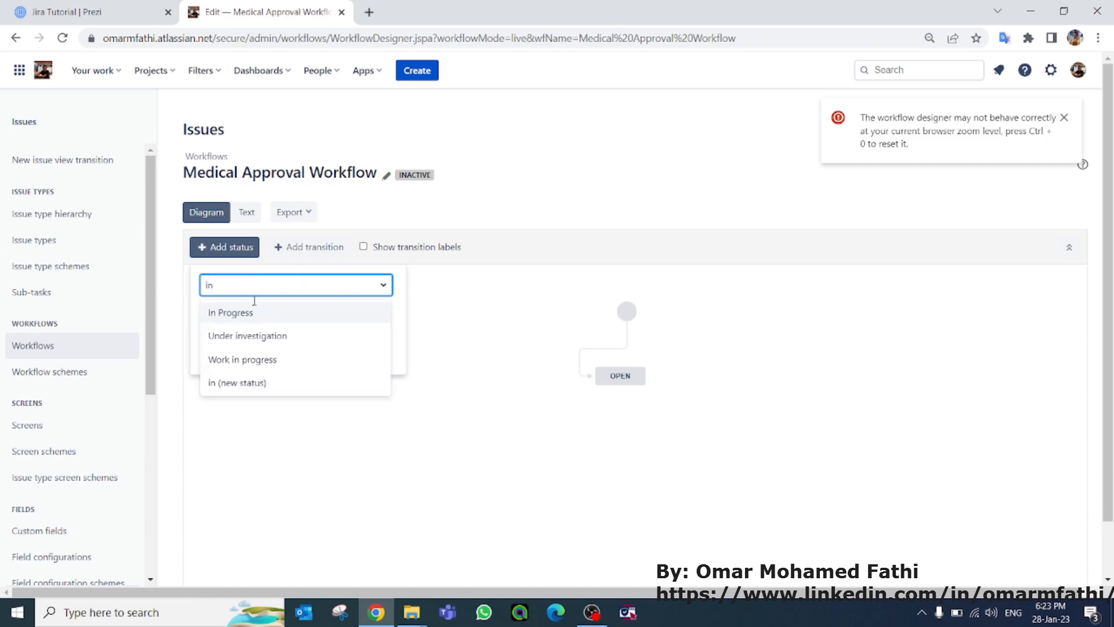
{"action": "left_click", "coordinate": [243, 319]}
{"action": "left_click", "coordinate": [332, 359]}
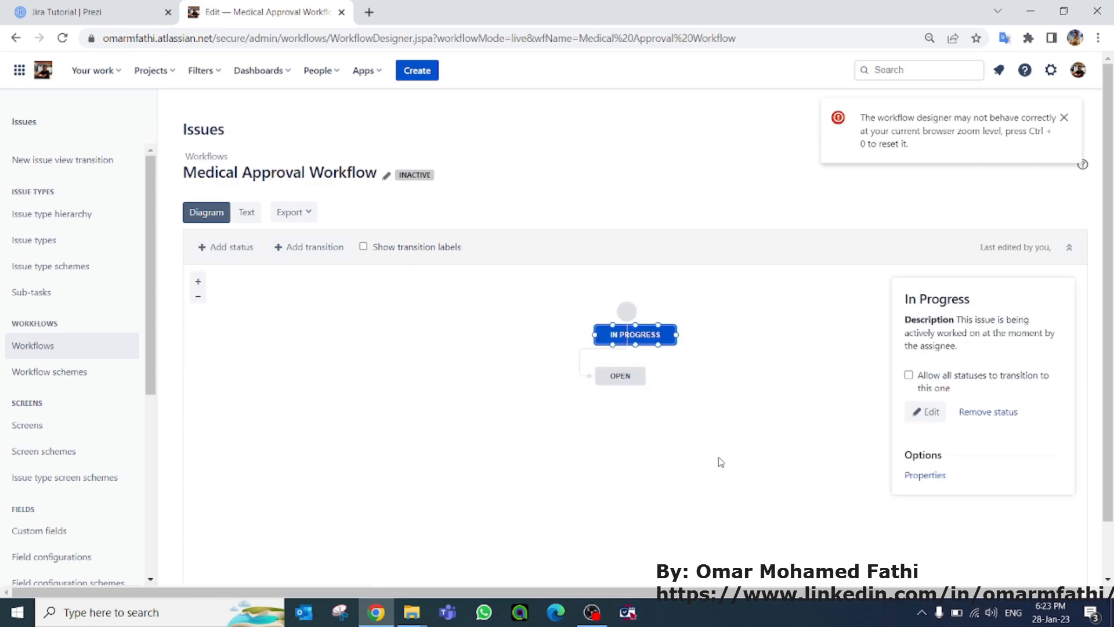
{"action": "left_click_drag", "start_coordinate": [648, 333], "coordinate": [638, 428]}
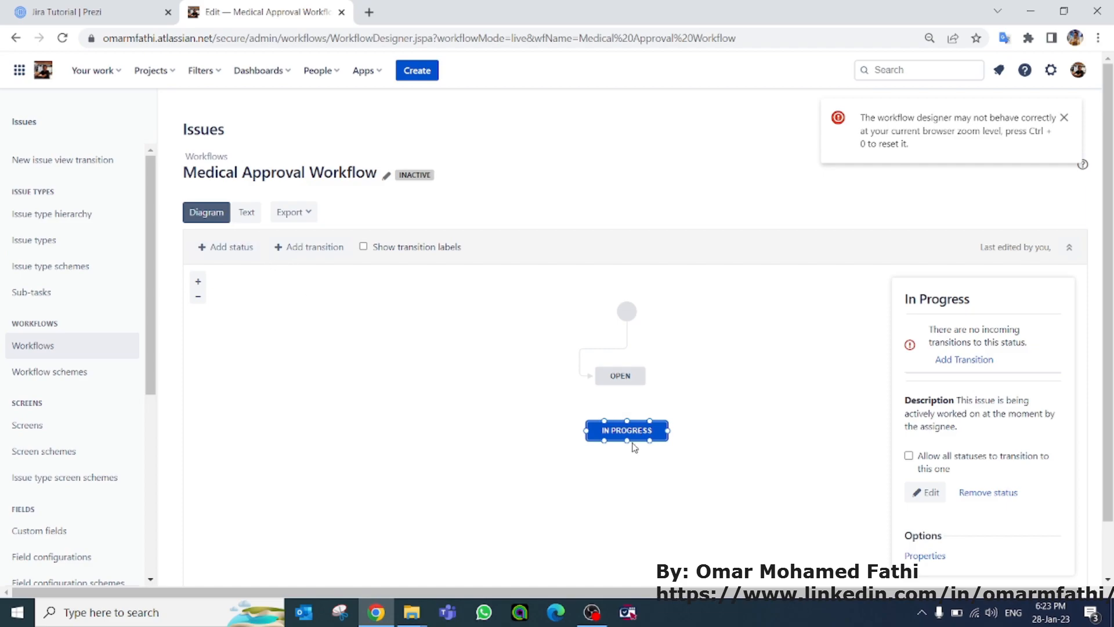
- Add a transition named "In Progress" from Open to In Progress, and align the In Progress status directly under Open
{"action": "left_click", "coordinate": [620, 383]}
{"action": "left_click_drag", "start_coordinate": [620, 403], "coordinate": [613, 419]}
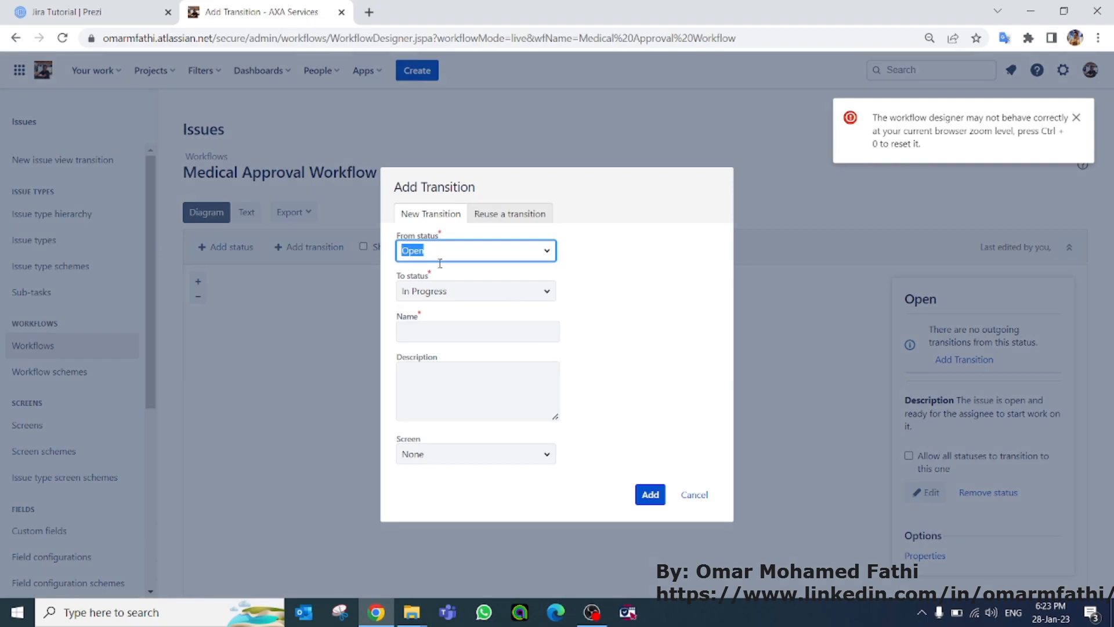
{"action": "left_click", "coordinate": [438, 333]}
{"action": "key", "text": "alt+shift"}
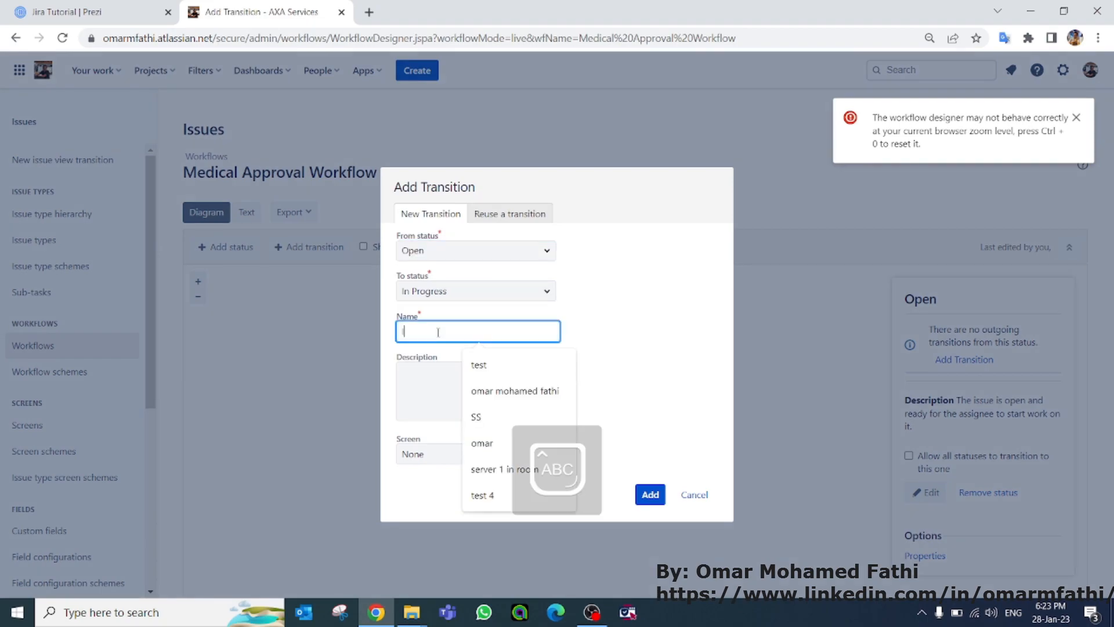
{"action": "type", "text": "In Progress"}
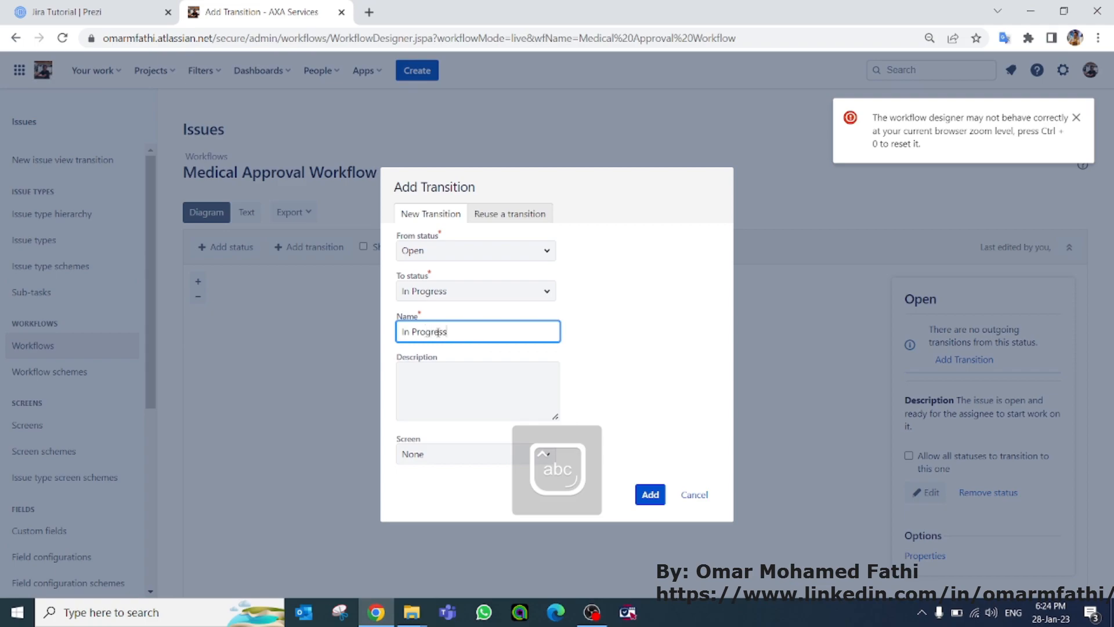
{"action": "left_click", "coordinate": [645, 494]}
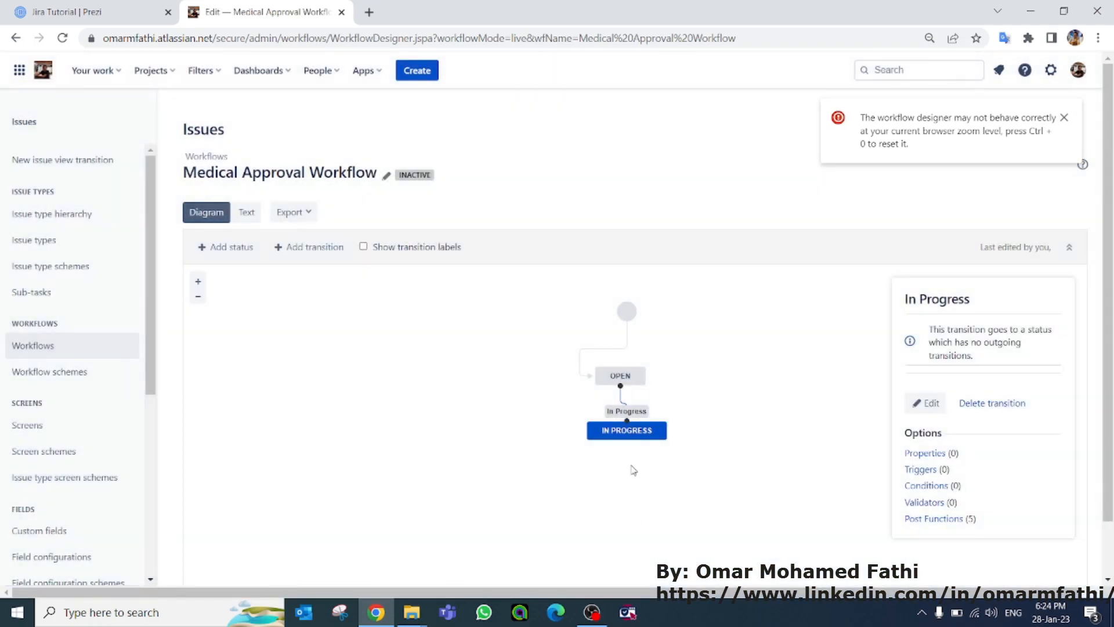
{"action": "left_click", "coordinate": [626, 430]}
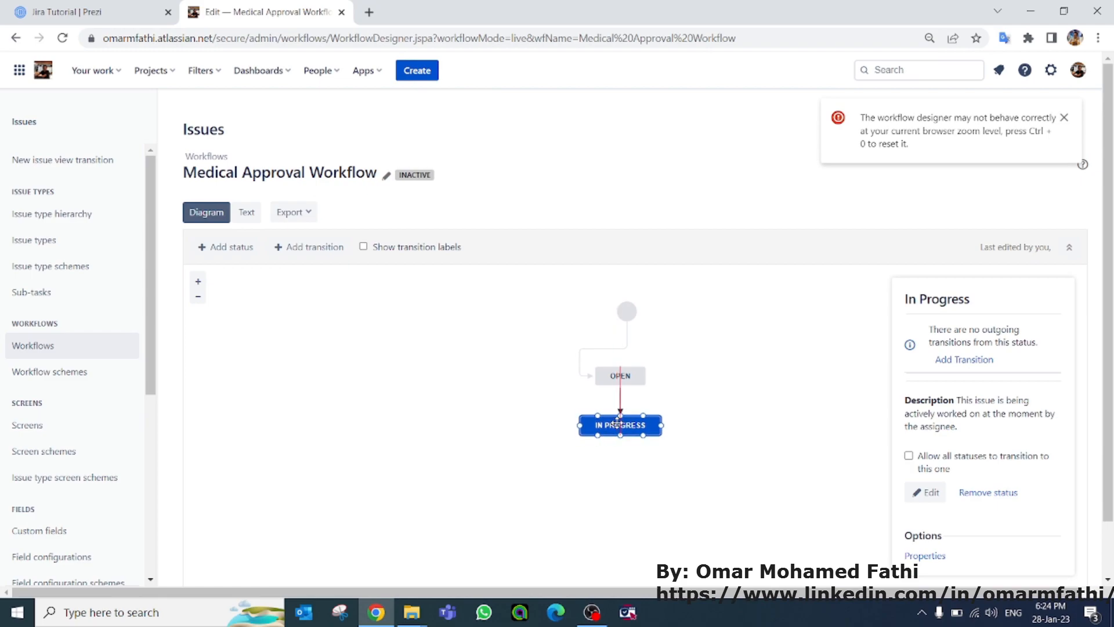
{"action": "left_click", "coordinate": [493, 415]}
- Create a new status named "approved" in the In Progress category and place it below and left of the In Progress status
{"action": "left_click", "coordinate": [223, 247]}
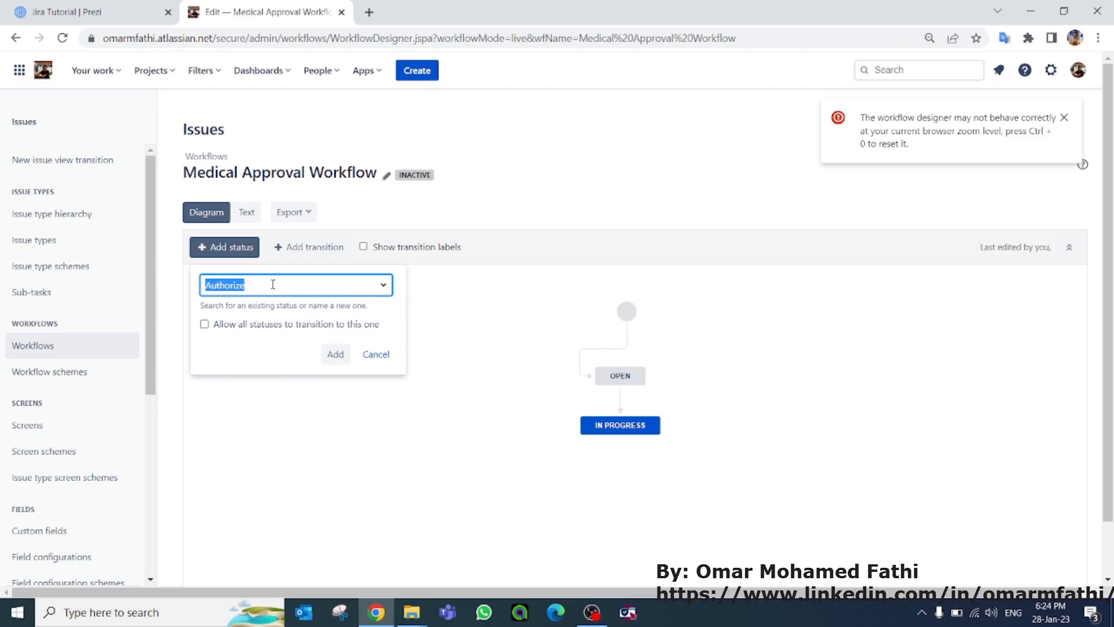
{"action": "type", "text": "app"}
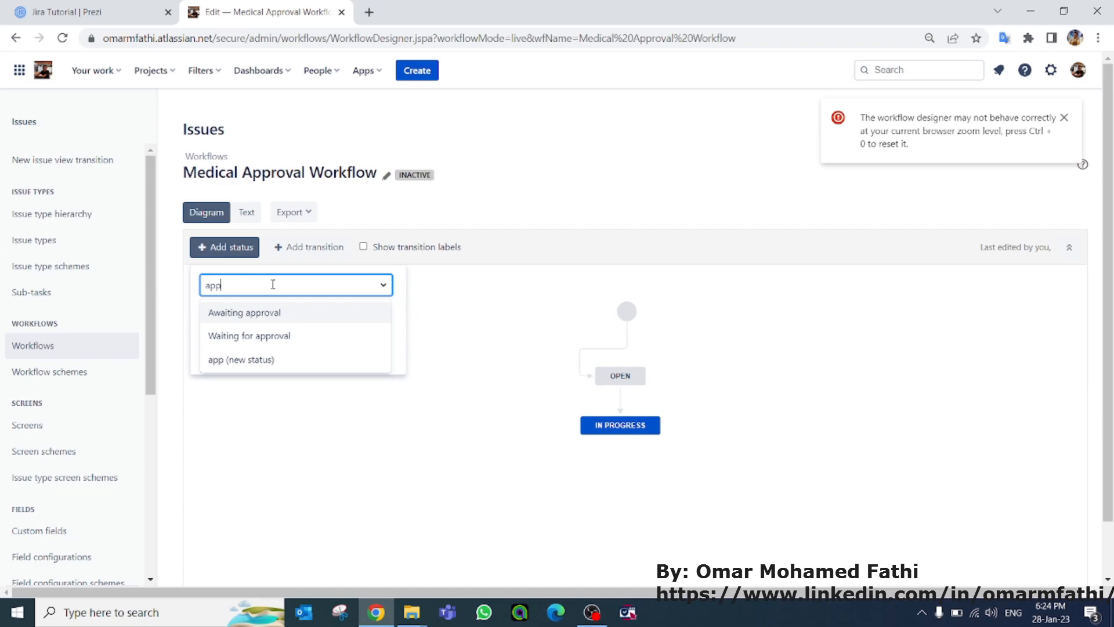
{"action": "type", "text": "roved"}
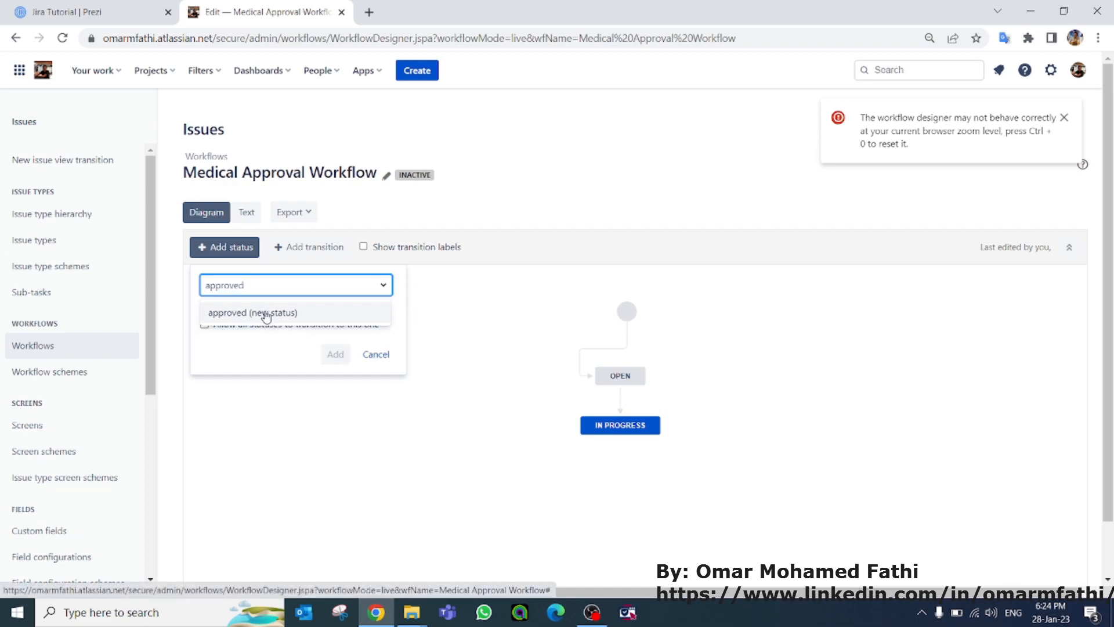
{"action": "left_click", "coordinate": [266, 314]}
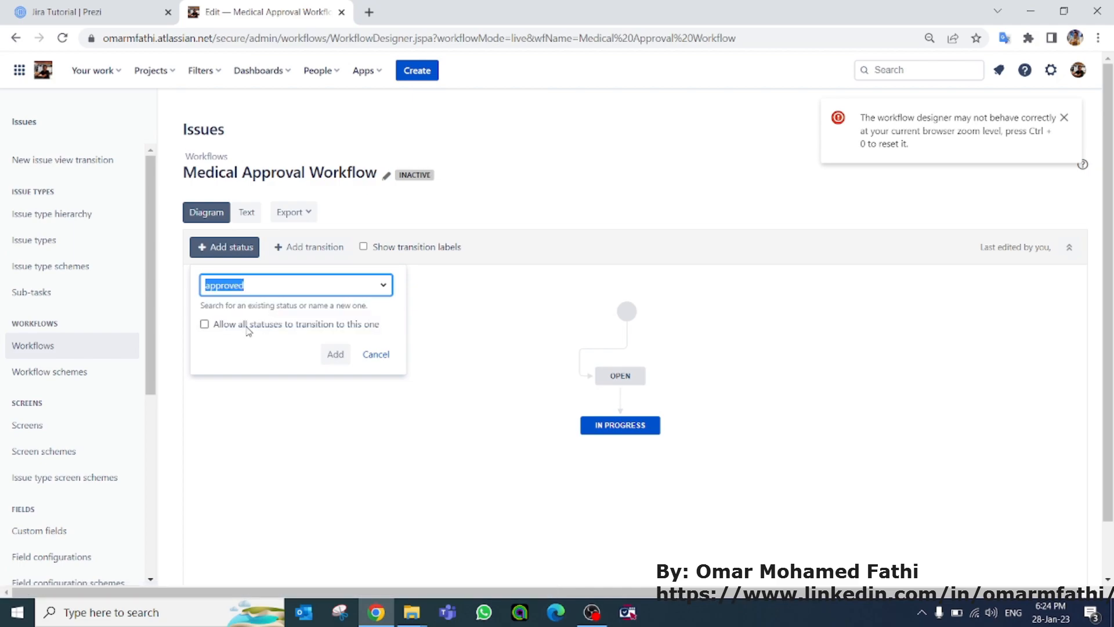
{"action": "left_click", "coordinate": [336, 353]}
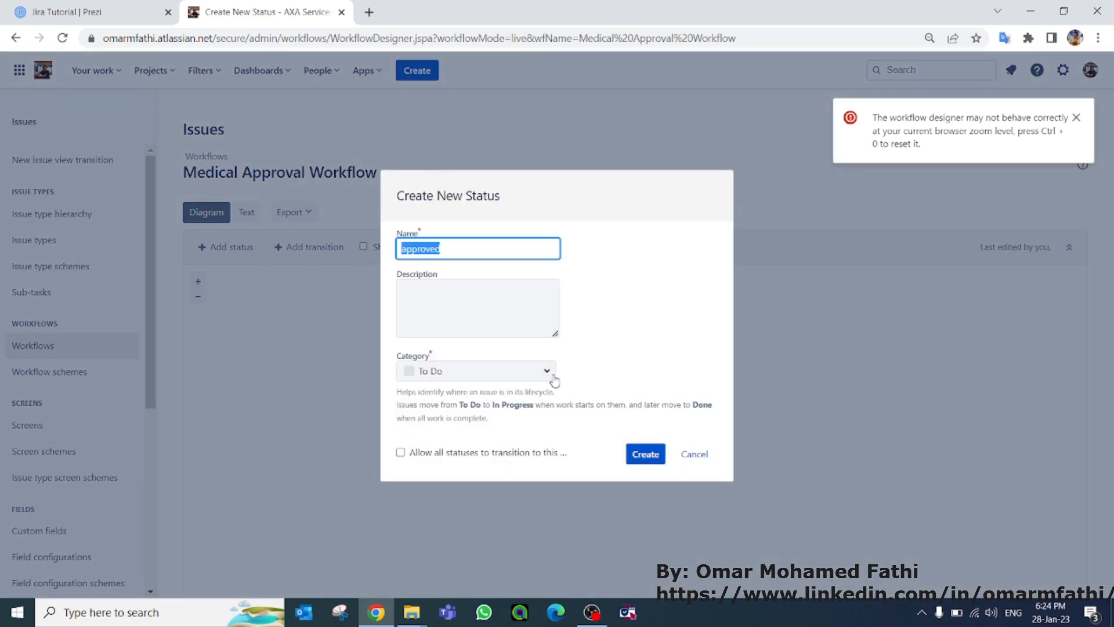
{"action": "left_click", "coordinate": [546, 372]}
{"action": "left_click", "coordinate": [452, 398]}
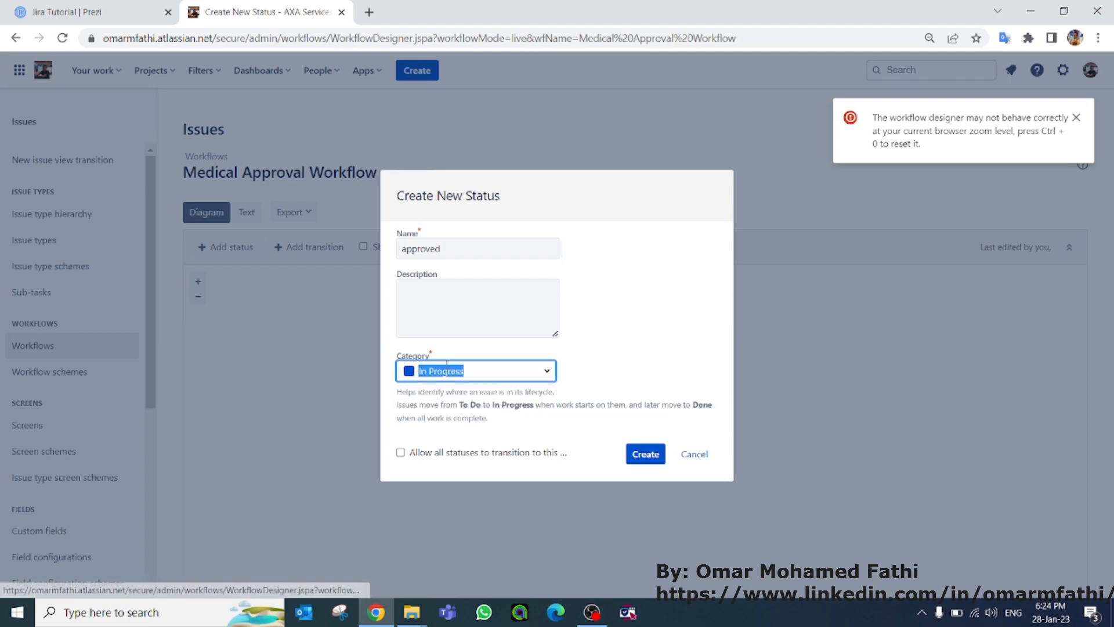
{"action": "left_click", "coordinate": [644, 455]}
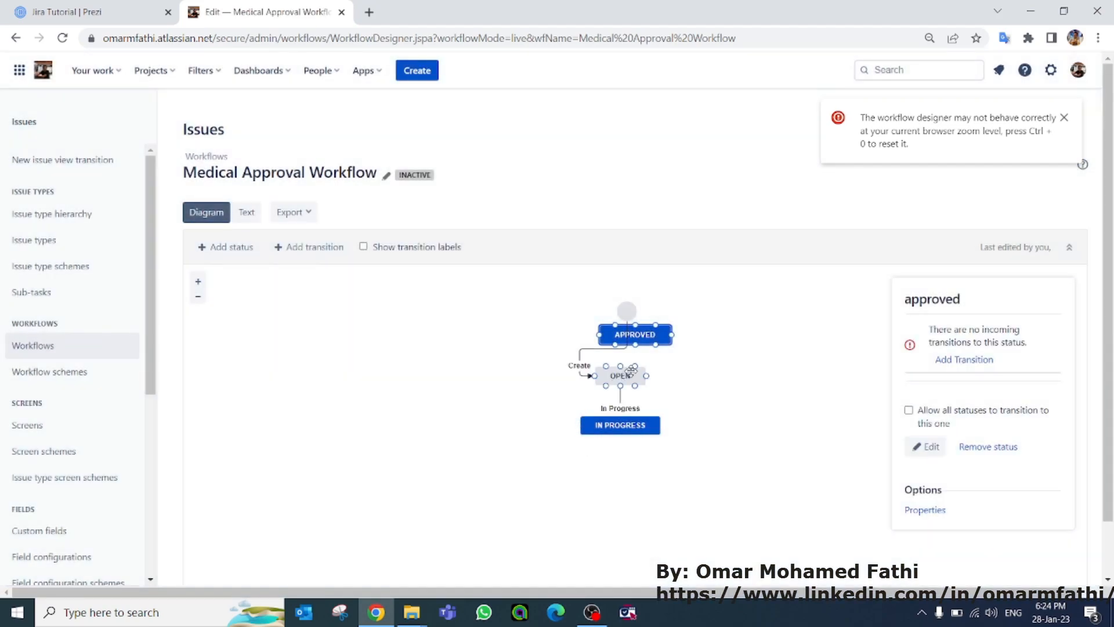
{"action": "left_click_drag", "start_coordinate": [652, 335], "coordinate": [594, 482]}
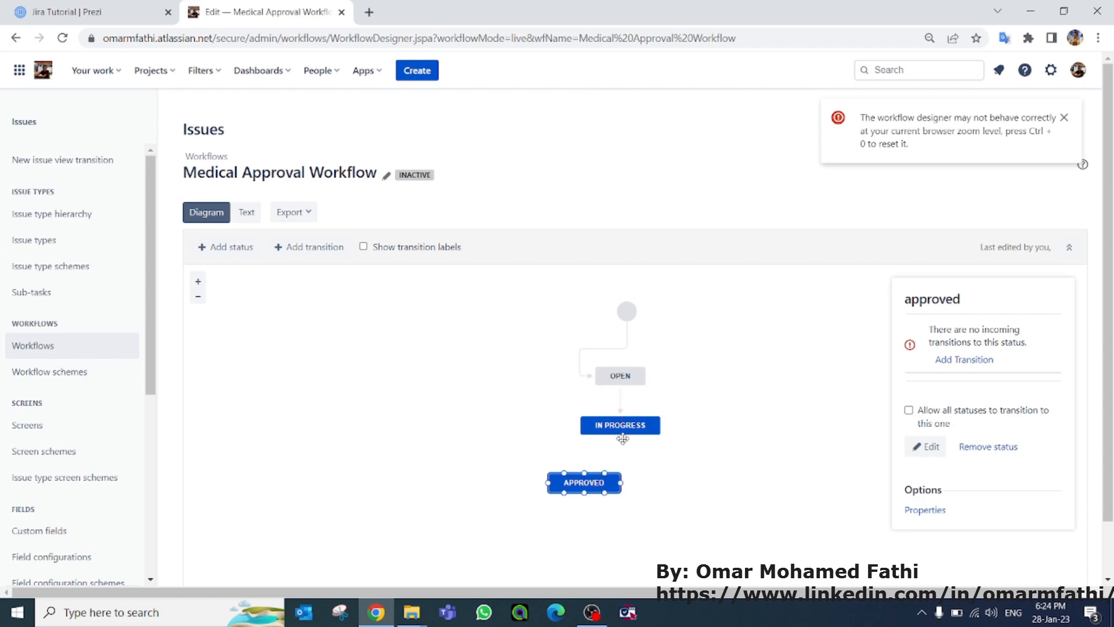
- Add a transition named "Approved" from the In Progress status to the approved status
{"action": "left_click_drag", "start_coordinate": [620, 434], "coordinate": [583, 469]}
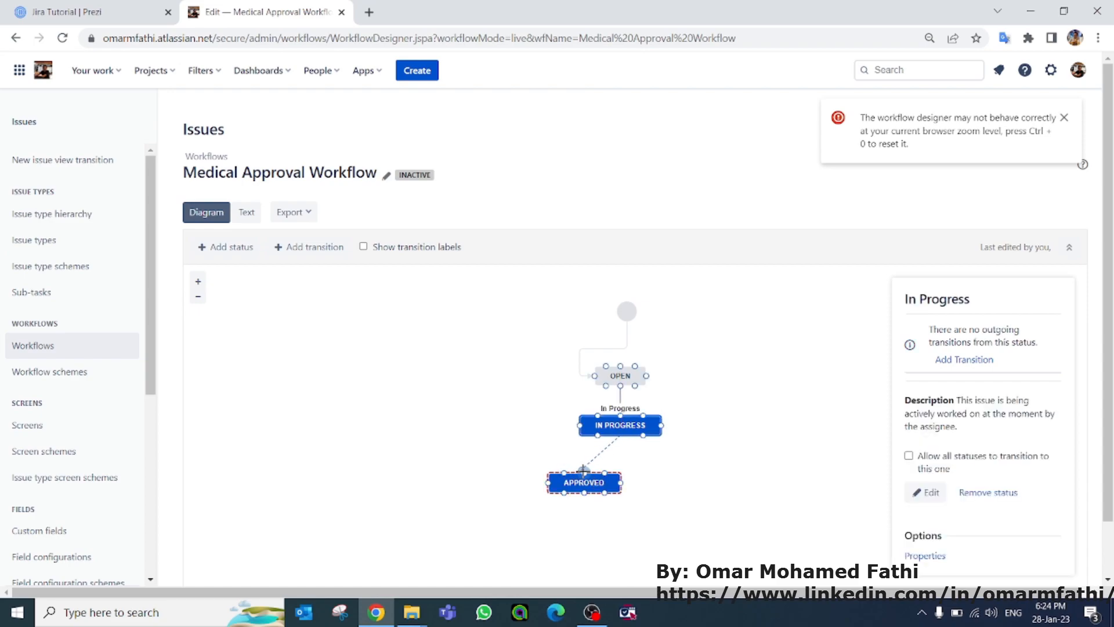
{"action": "left_click_drag", "start_coordinate": [583, 469], "coordinate": [584, 471]}
{"action": "left_click", "coordinate": [444, 335]}
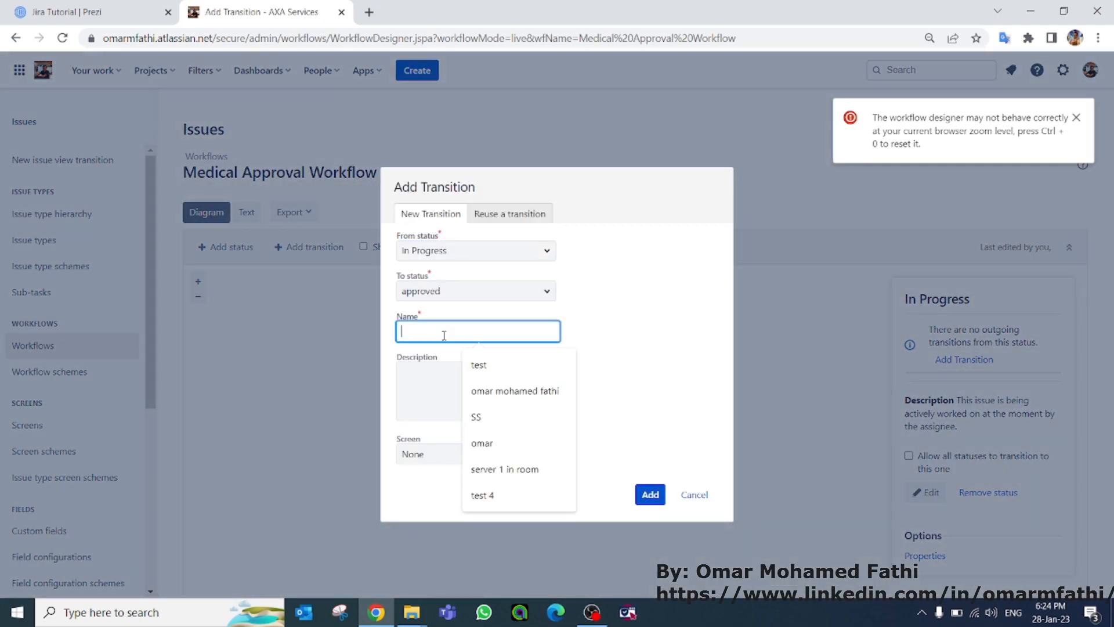
{"action": "type", "text": "Approved"}
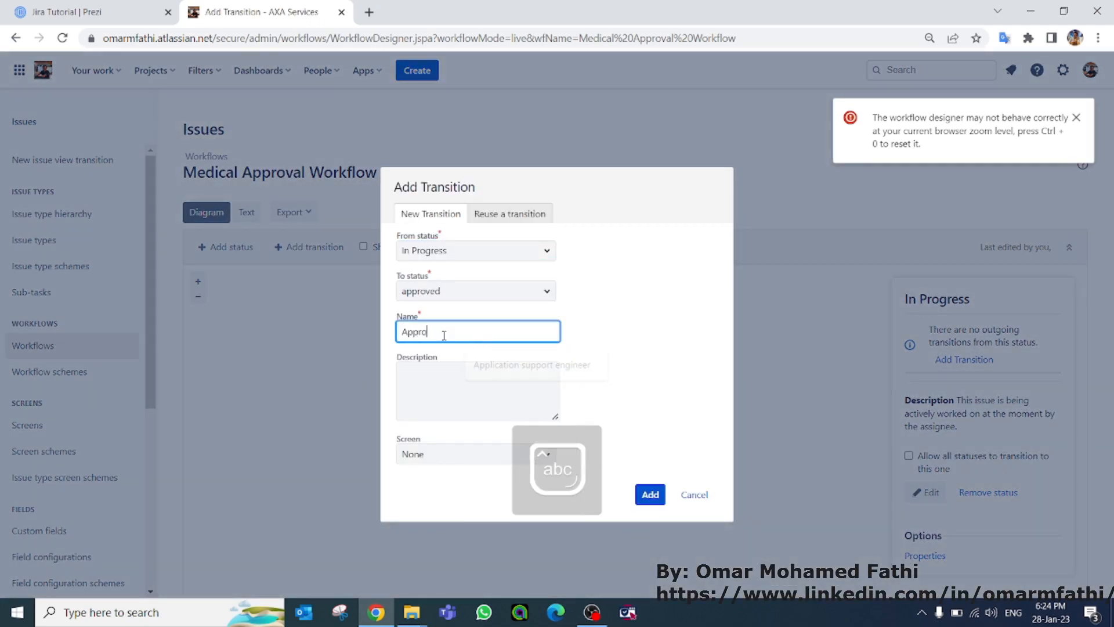
{"action": "left_click", "coordinate": [649, 494]}
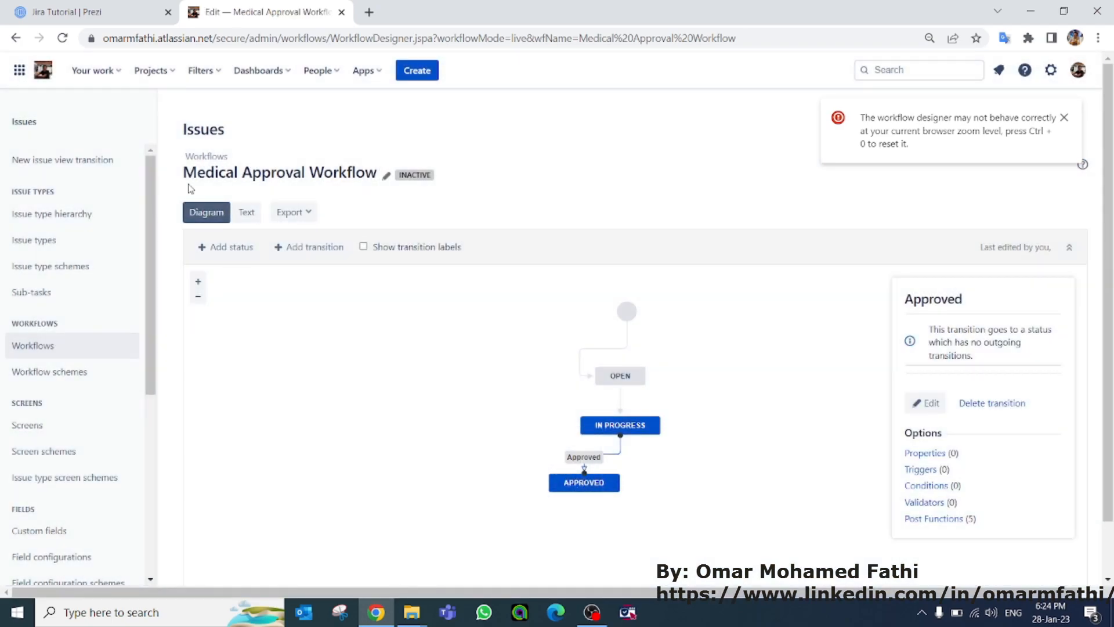
- Add the existing Declined status to the workflow
{"action": "left_click", "coordinate": [225, 248]}
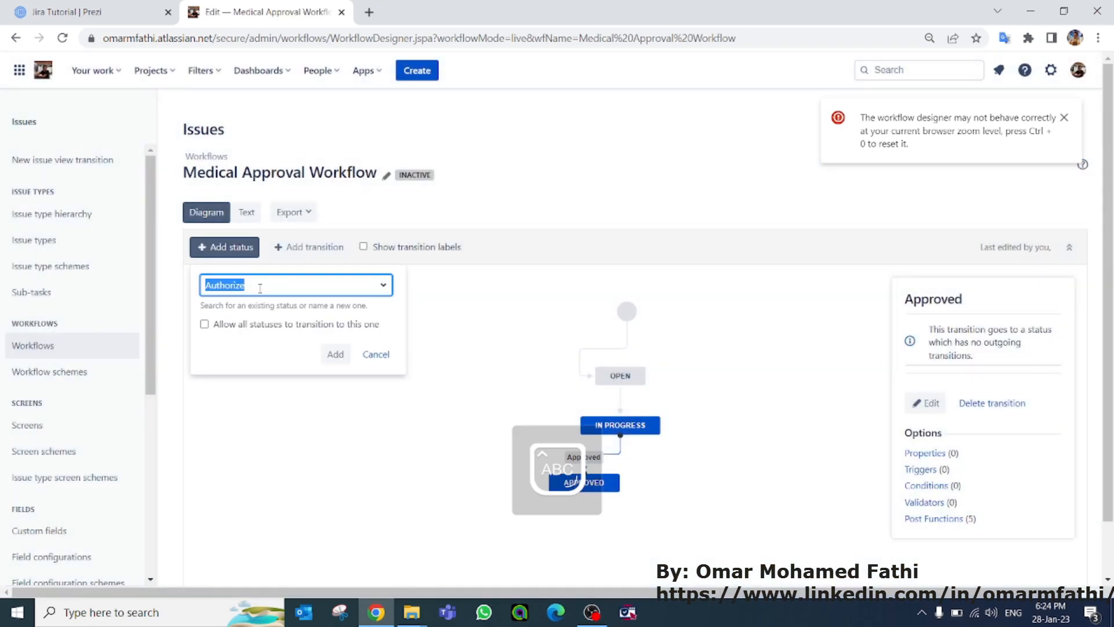
{"action": "type", "text": "Declined"}
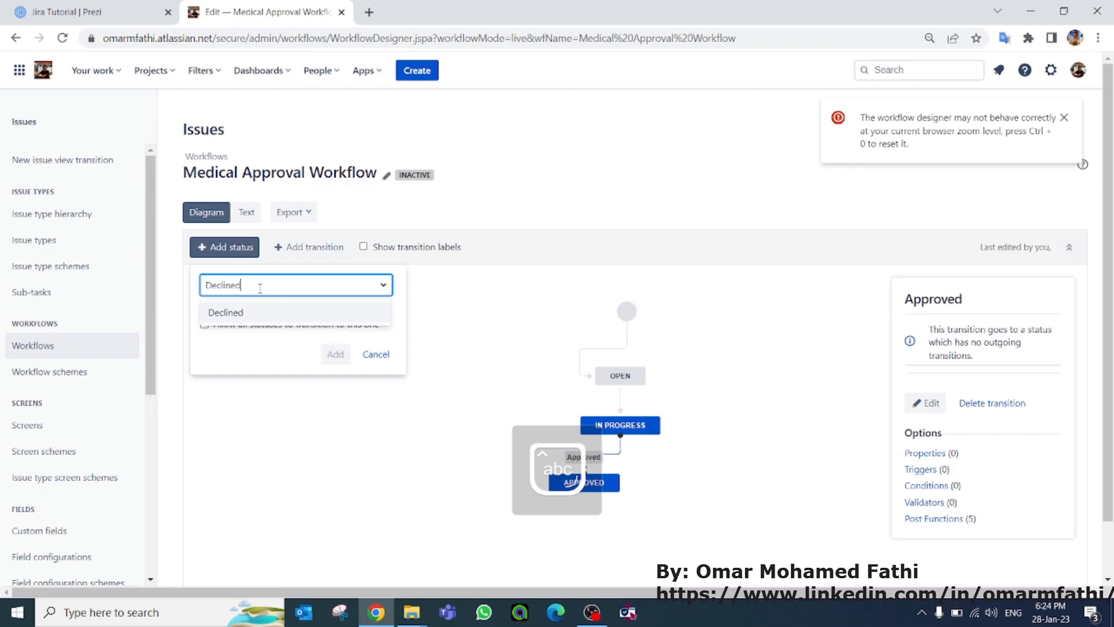
{"action": "left_click", "coordinate": [262, 316]}
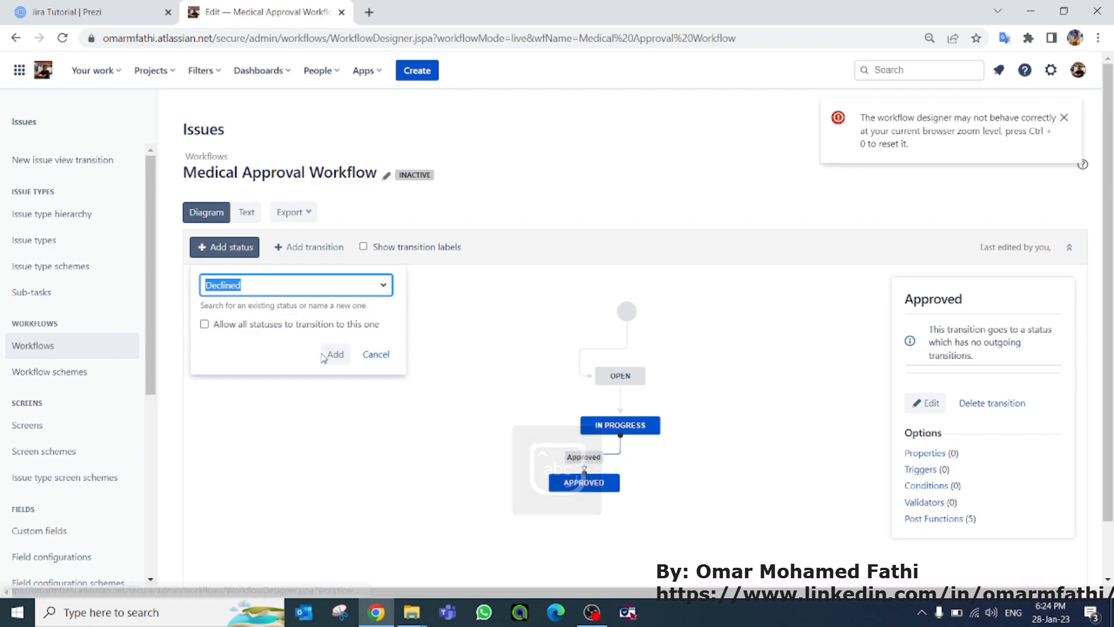
{"action": "left_click", "coordinate": [337, 355]}
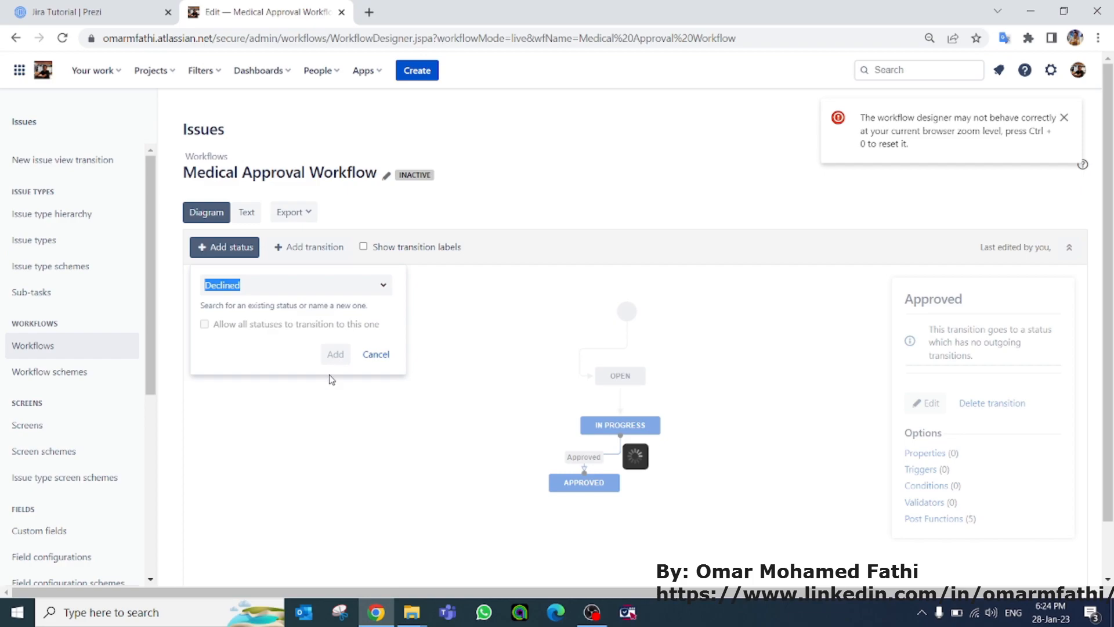
- Set the Declined status's category to In Progress and place the status level with Approved, on its right
{"action": "left_click", "coordinate": [927, 492]}
{"action": "left_click", "coordinate": [486, 400]}
{"action": "left_click", "coordinate": [486, 405]}
{"action": "left_click", "coordinate": [448, 451]}
{"action": "left_click", "coordinate": [651, 482]}
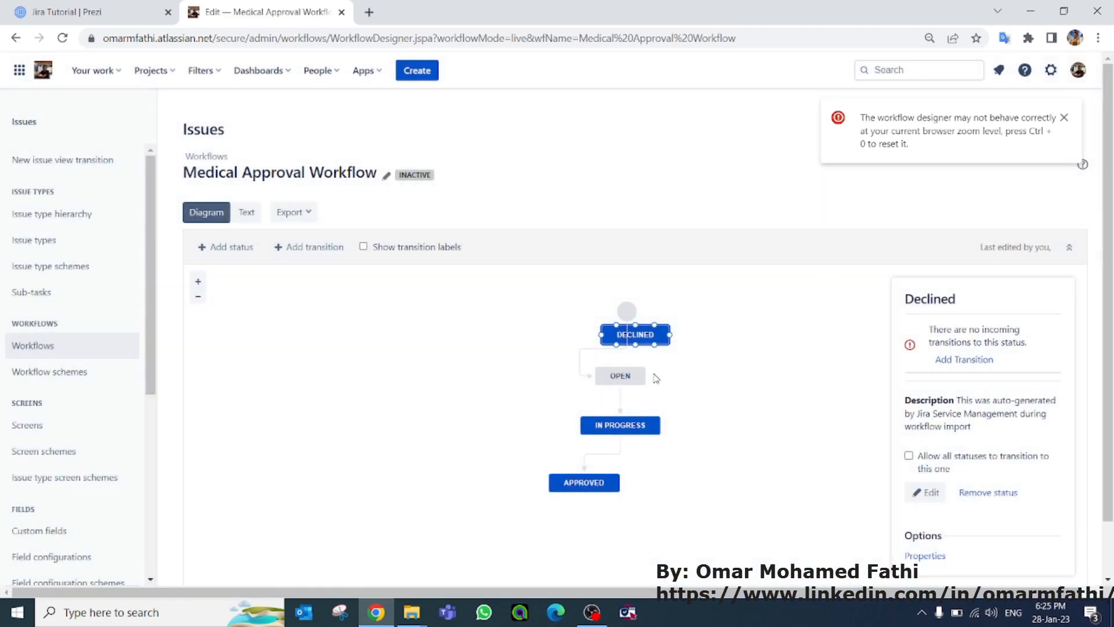
{"action": "left_click_drag", "start_coordinate": [648, 335], "coordinate": [694, 482]}
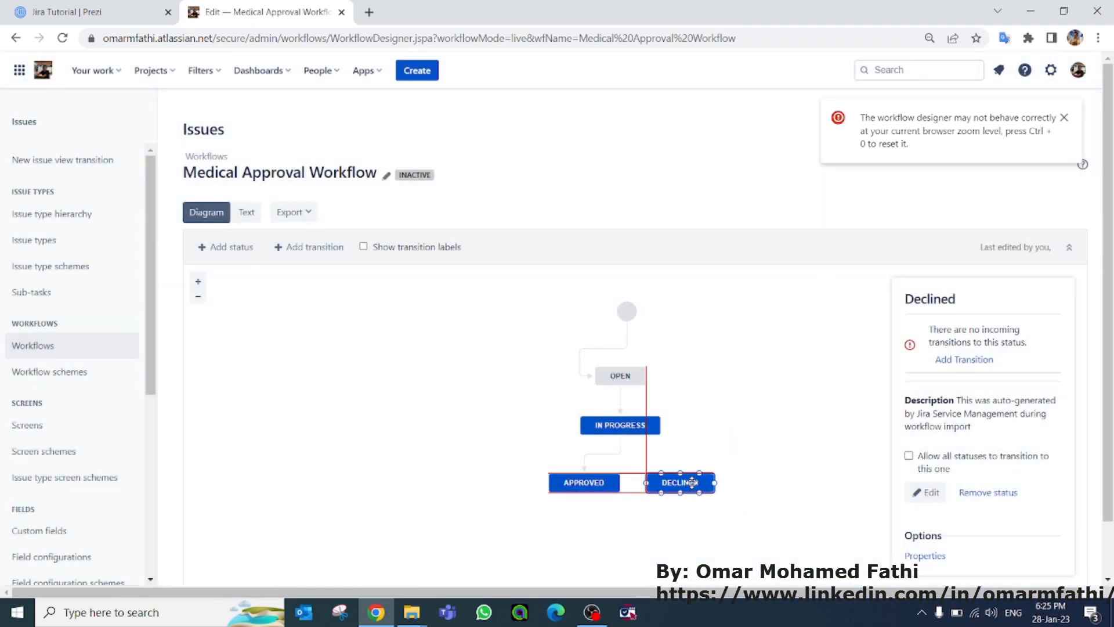
- Add a transition named "Declined" from the In Progress status to the Declined status
{"action": "left_click", "coordinate": [622, 432]}
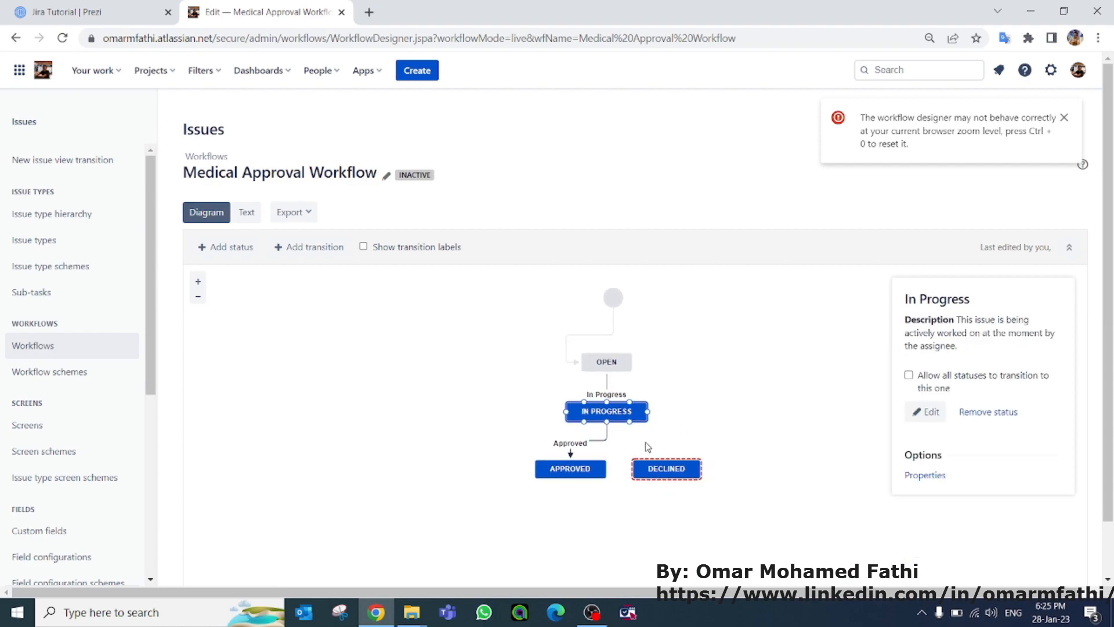
{"action": "left_click_drag", "start_coordinate": [608, 423], "coordinate": [674, 469]}
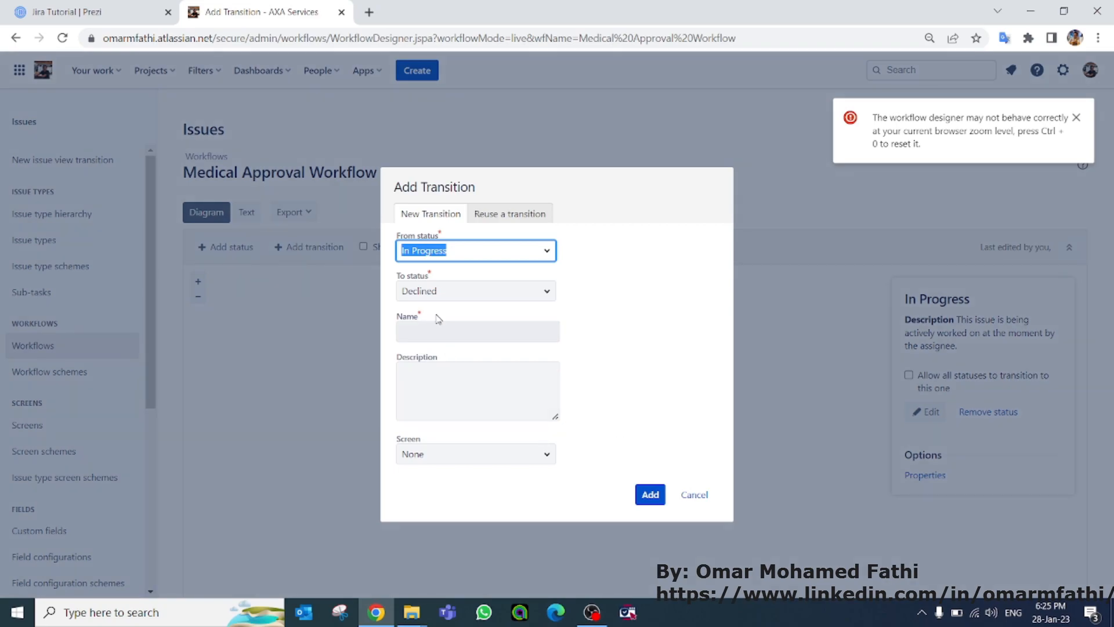
{"action": "left_click", "coordinate": [437, 328]}
{"action": "type", "text": "Declined"}
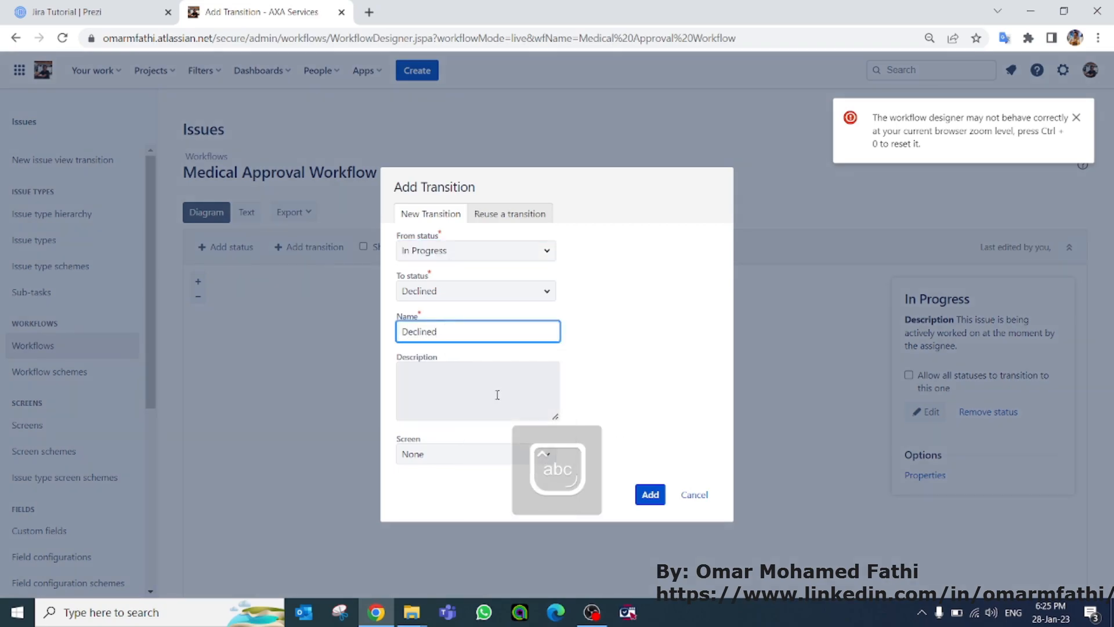
{"action": "left_click", "coordinate": [649, 494]}
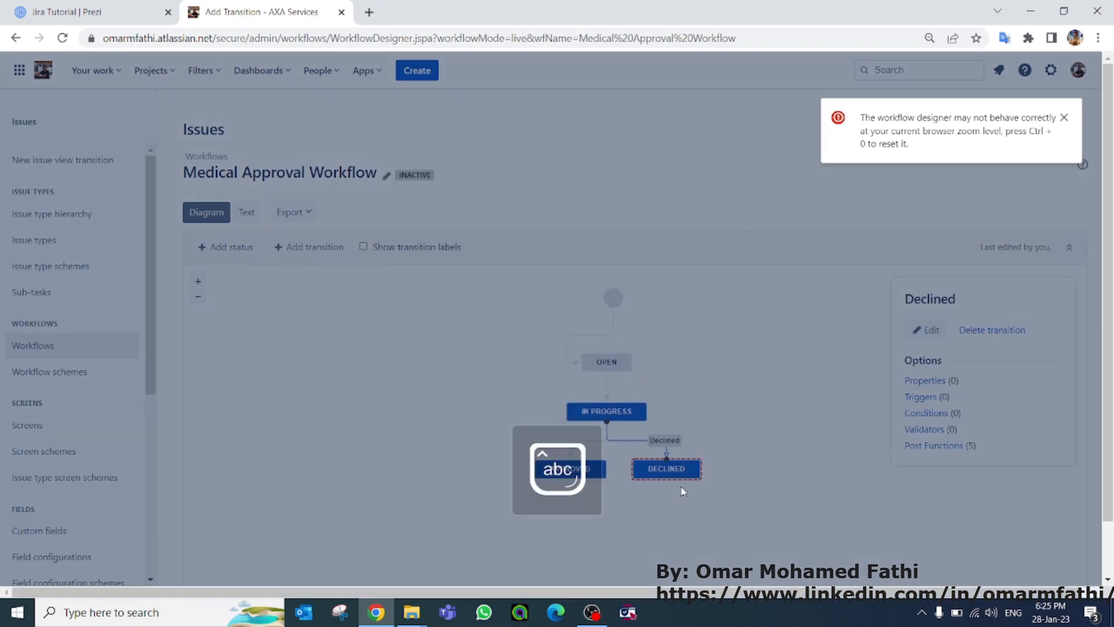
- Reposition the Approved and Declined statuses on the same level, spread evenly to either side below In Progress
{"action": "left_click", "coordinate": [667, 468]}
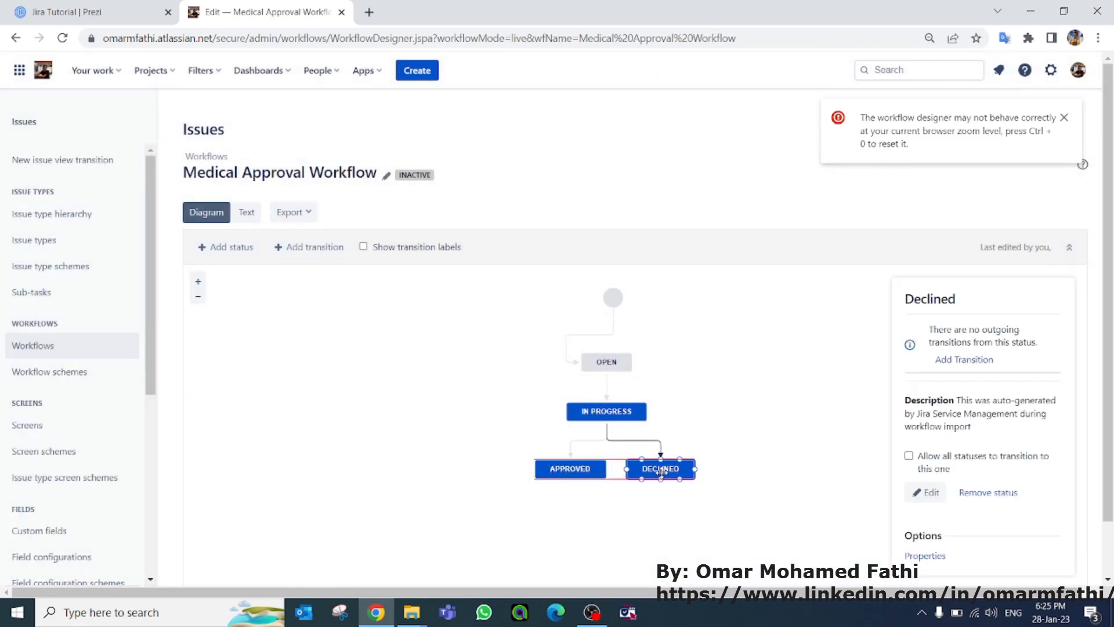
{"action": "left_click_drag", "start_coordinate": [576, 466], "coordinate": [560, 467]}
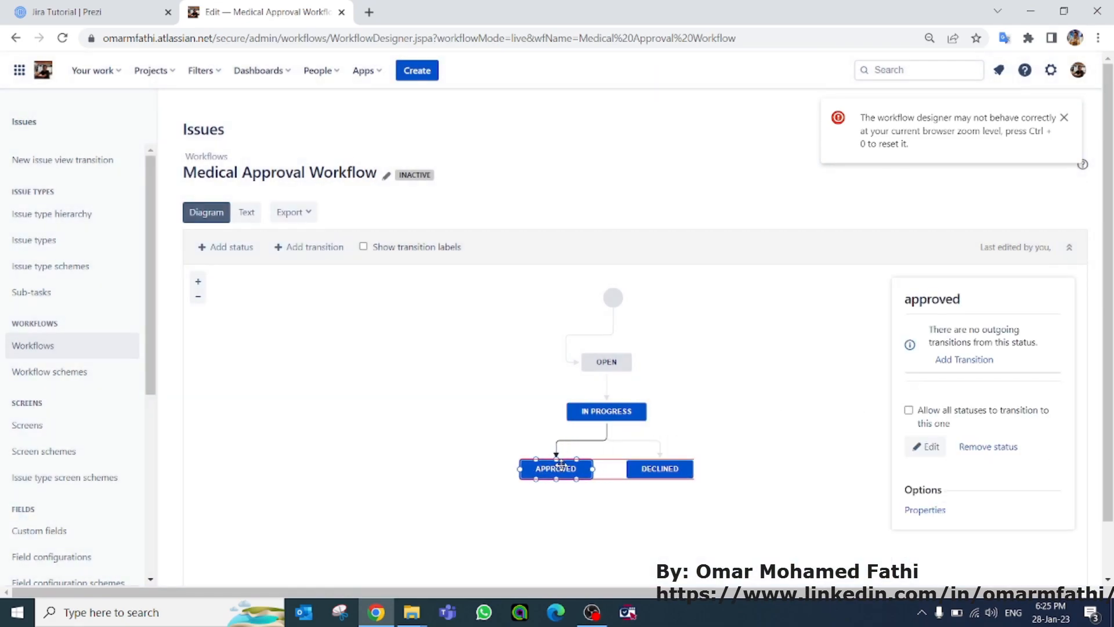
{"action": "left_click_drag", "start_coordinate": [647, 468], "coordinate": [641, 467]}
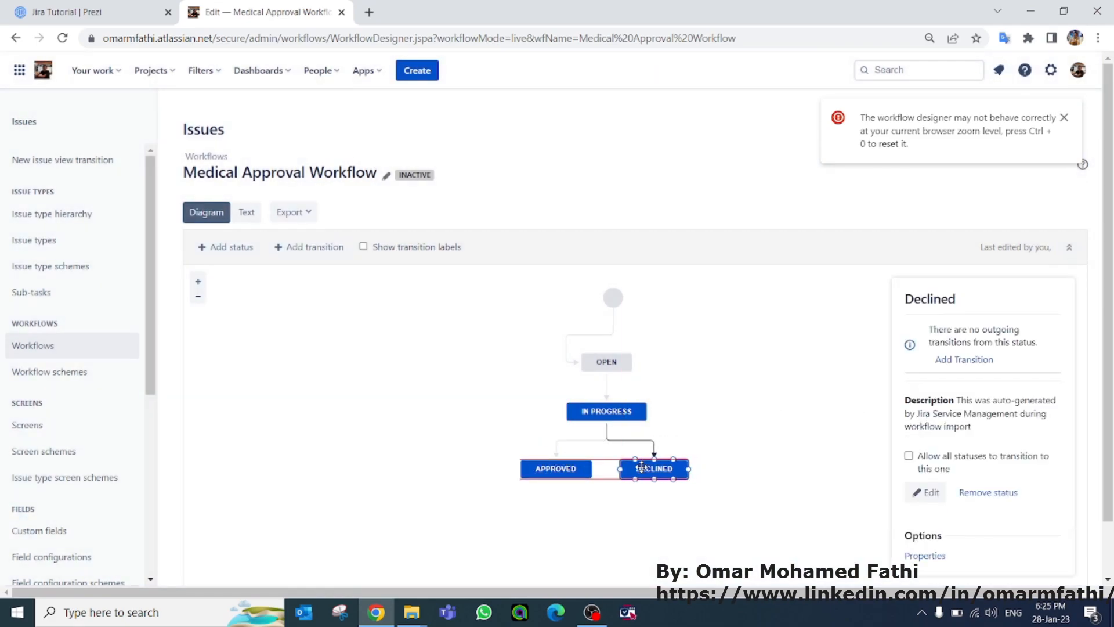
{"action": "left_click", "coordinate": [737, 447]}
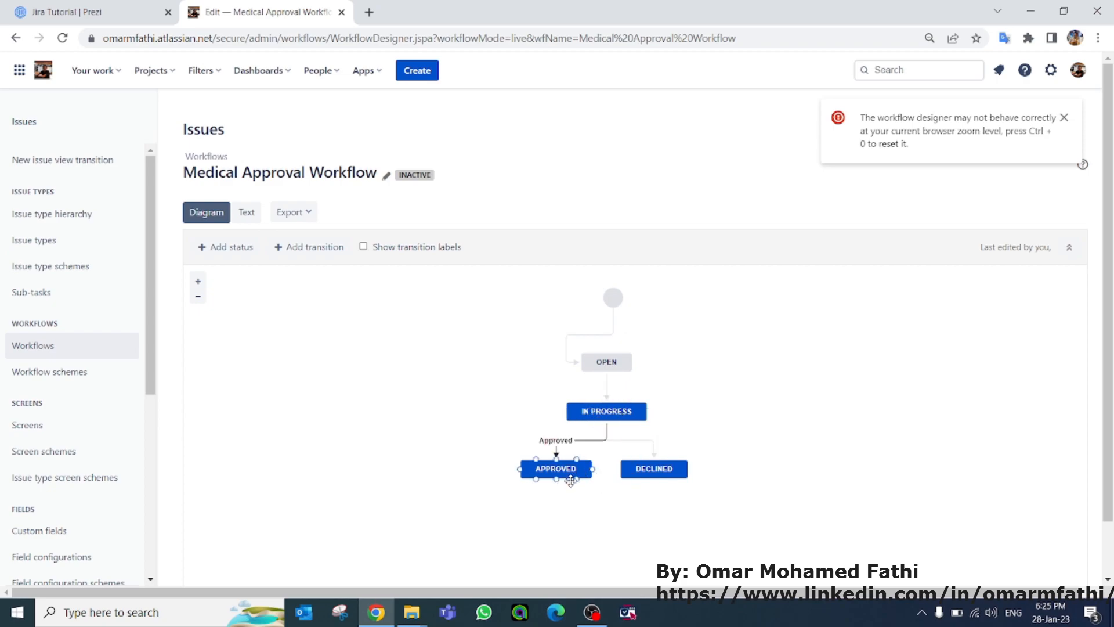
- Add the existing Done status to the workflow and place it centred below the Approved and Declined statuses
{"action": "left_click", "coordinate": [232, 248]}
{"action": "type", "text": "D"}
{"action": "key", "text": "Caps_Lock"}
{"action": "type", "text": "p"}
{"action": "key", "text": "BackSpace"}
{"action": "type", "text": "o"}
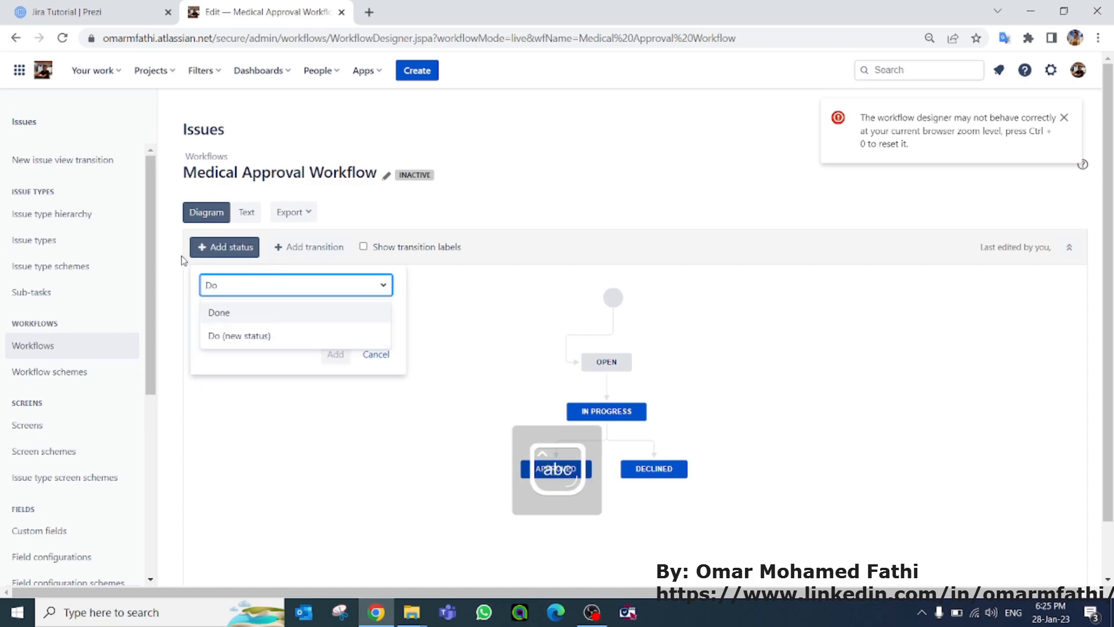
{"action": "left_click", "coordinate": [239, 318]}
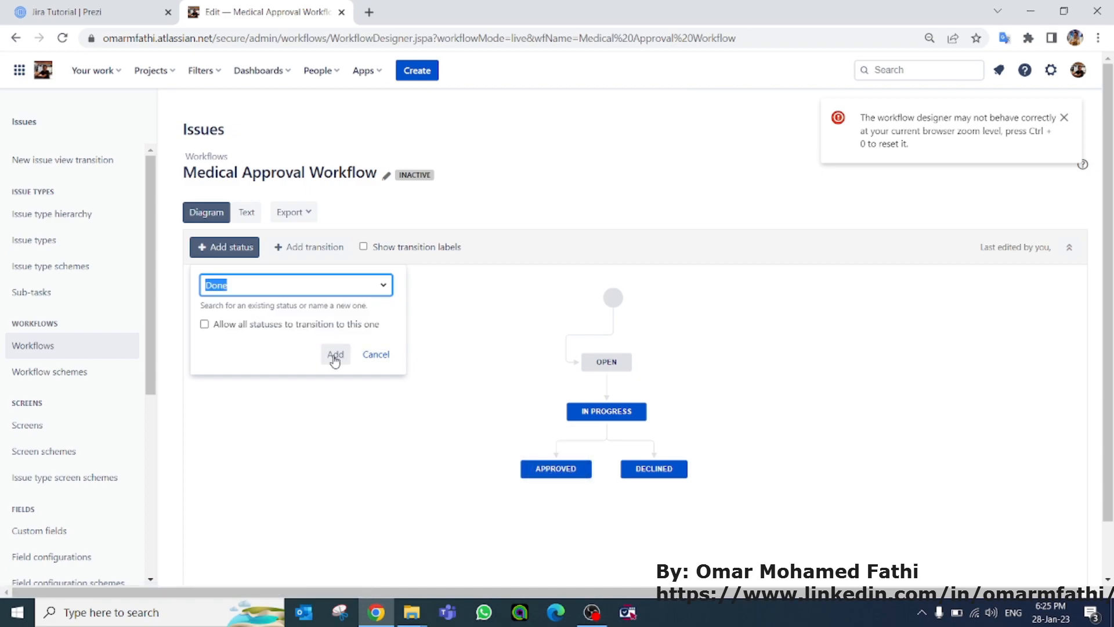
{"action": "left_click", "coordinate": [335, 356]}
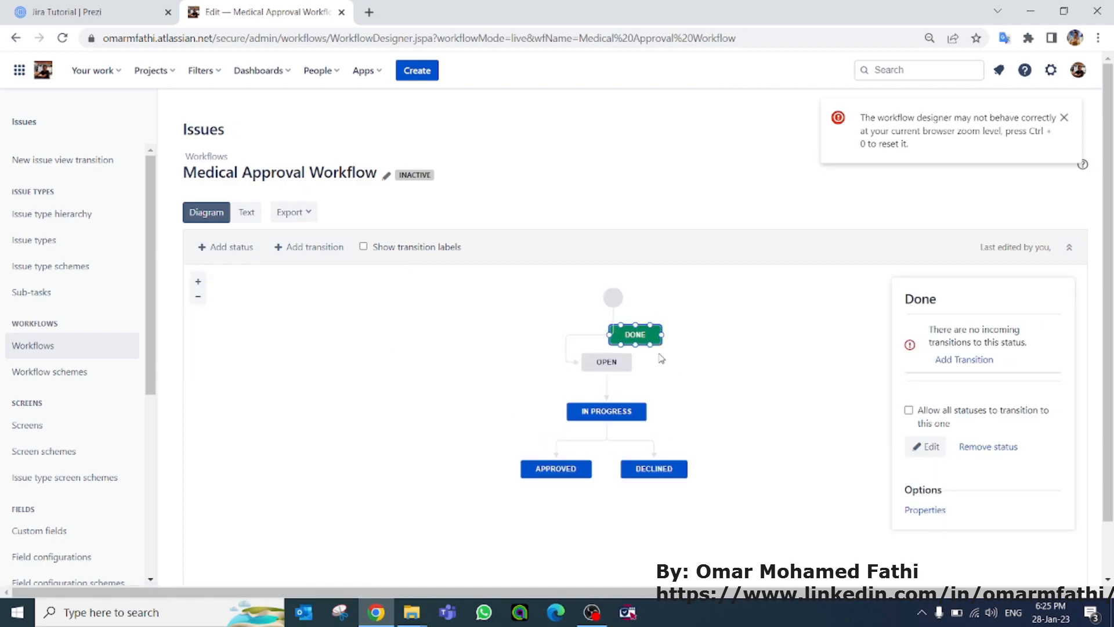
{"action": "left_click_drag", "start_coordinate": [642, 371], "coordinate": [611, 531]}
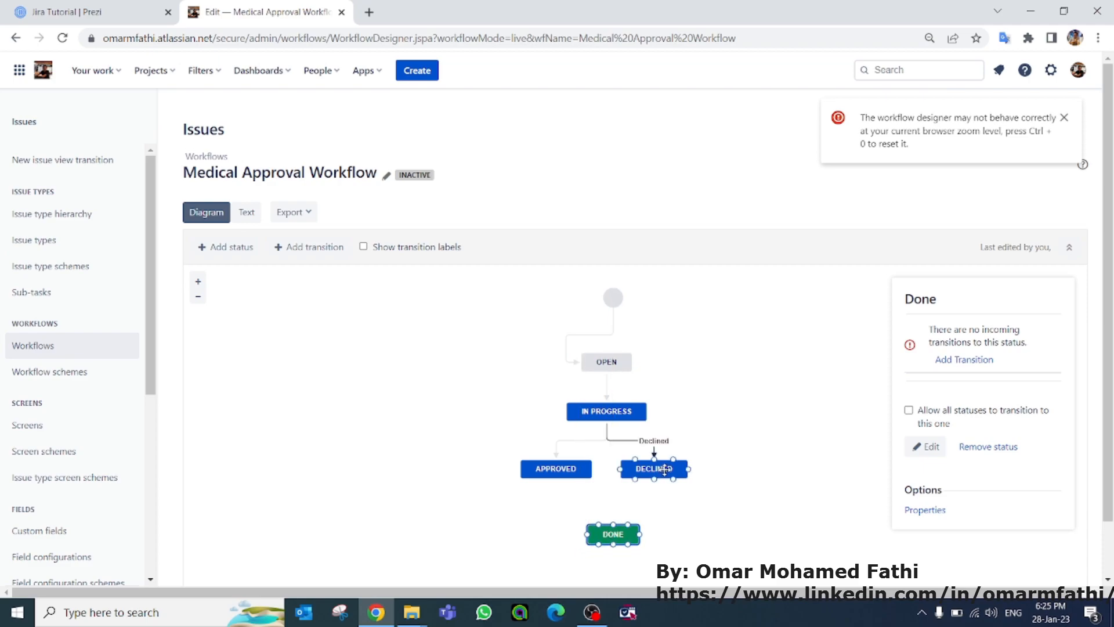
- Add a transition named "Done" from the Declined status to the Done status
{"action": "left_click_drag", "start_coordinate": [658, 479], "coordinate": [613, 532]}
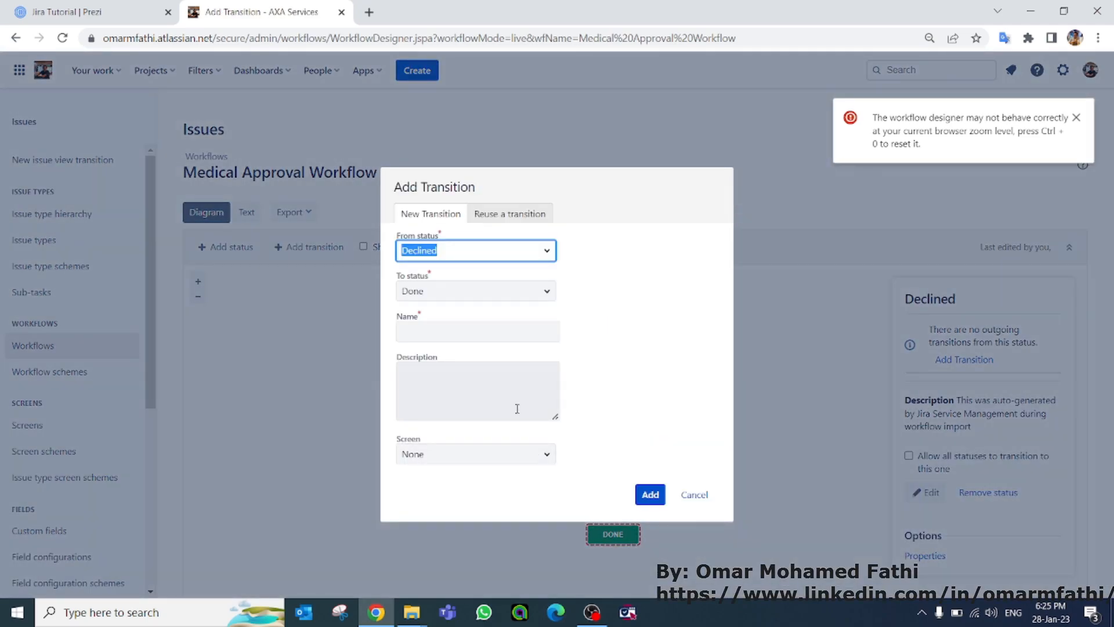
{"action": "left_click", "coordinate": [426, 323]}
{"action": "type", "text": "Done"}
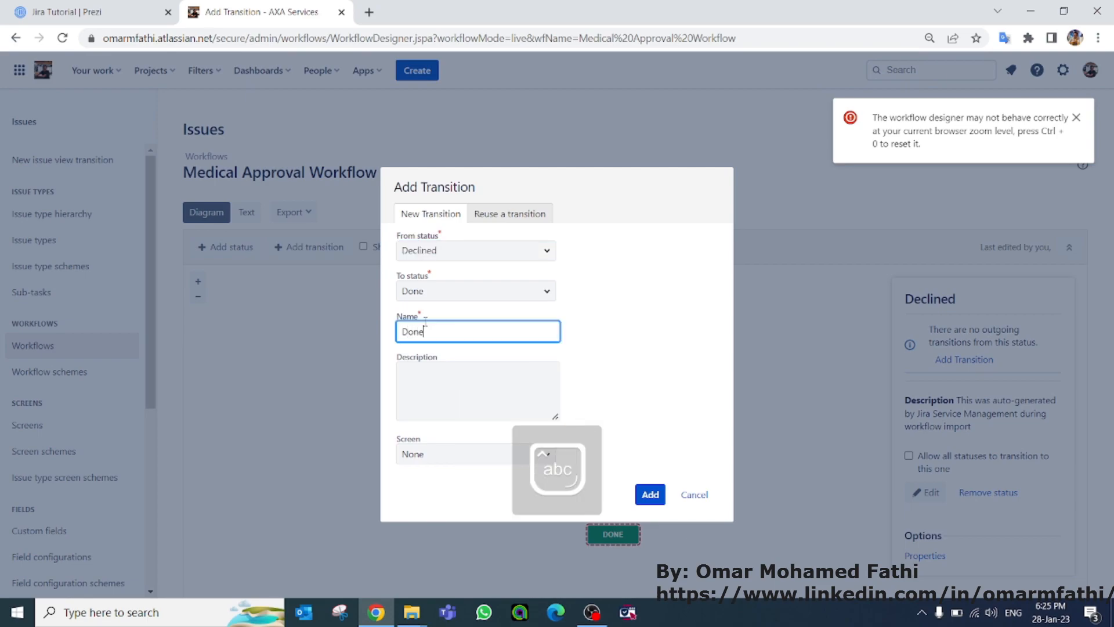
{"action": "left_click", "coordinate": [650, 493]}
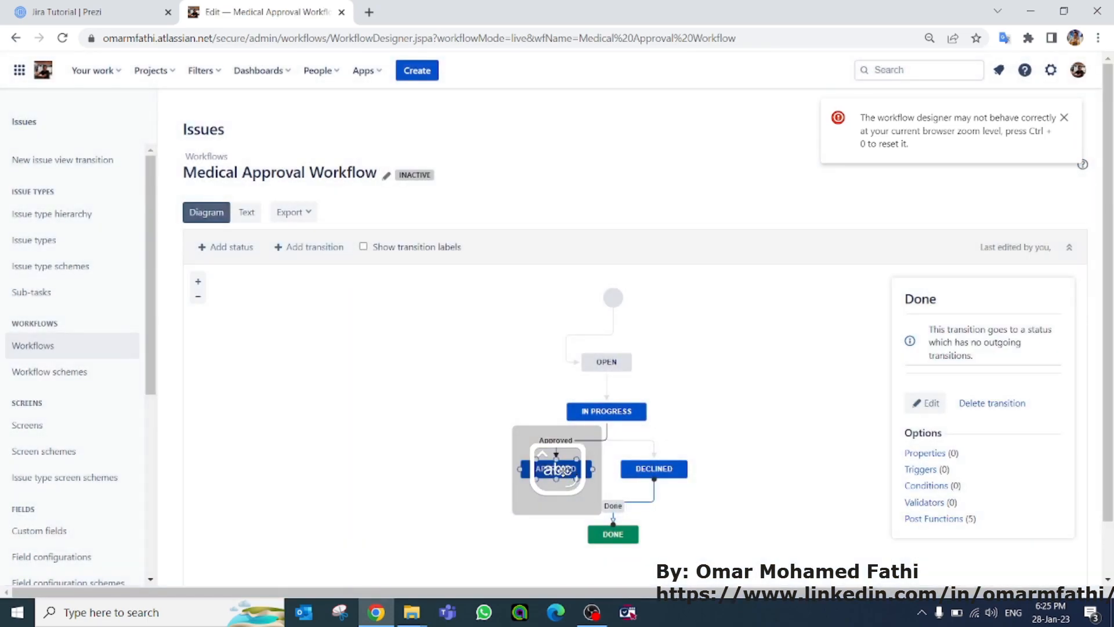
- Connect the approved status to Done by reusing the existing Done transition
{"action": "left_click_drag", "start_coordinate": [556, 468], "coordinate": [613, 533]}
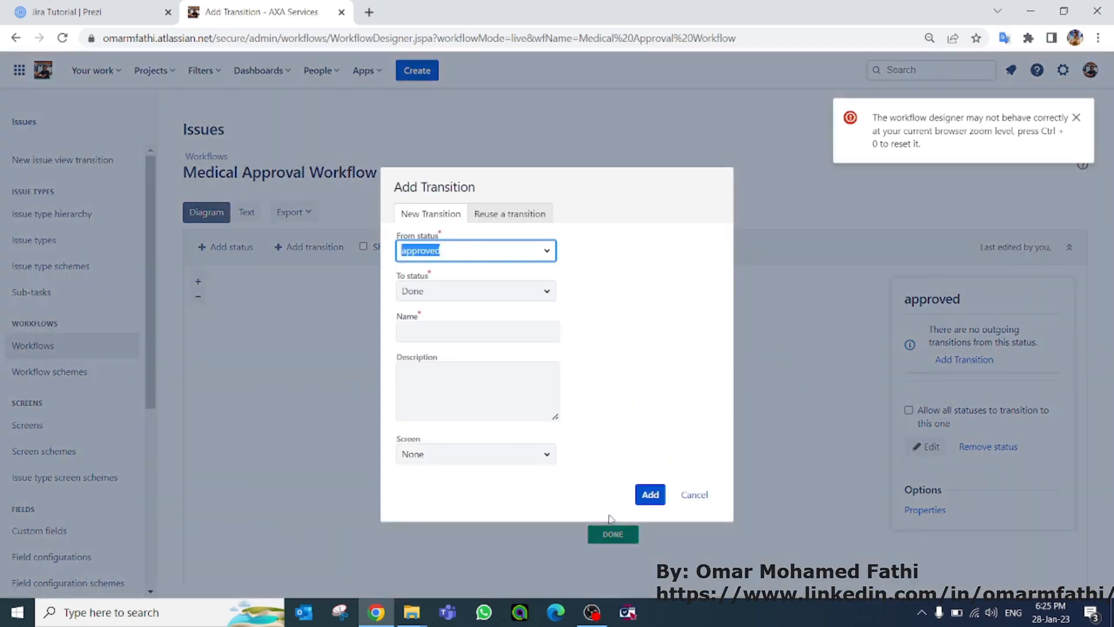
{"action": "left_click", "coordinate": [439, 328]}
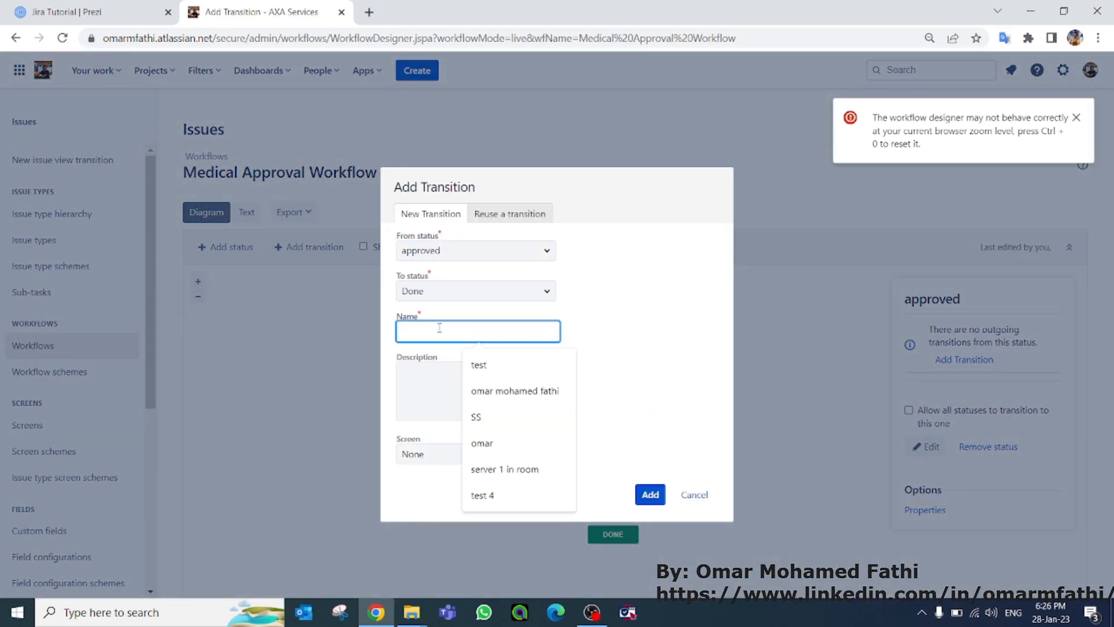
{"action": "left_click", "coordinate": [502, 213]}
{"action": "left_click", "coordinate": [649, 421]}
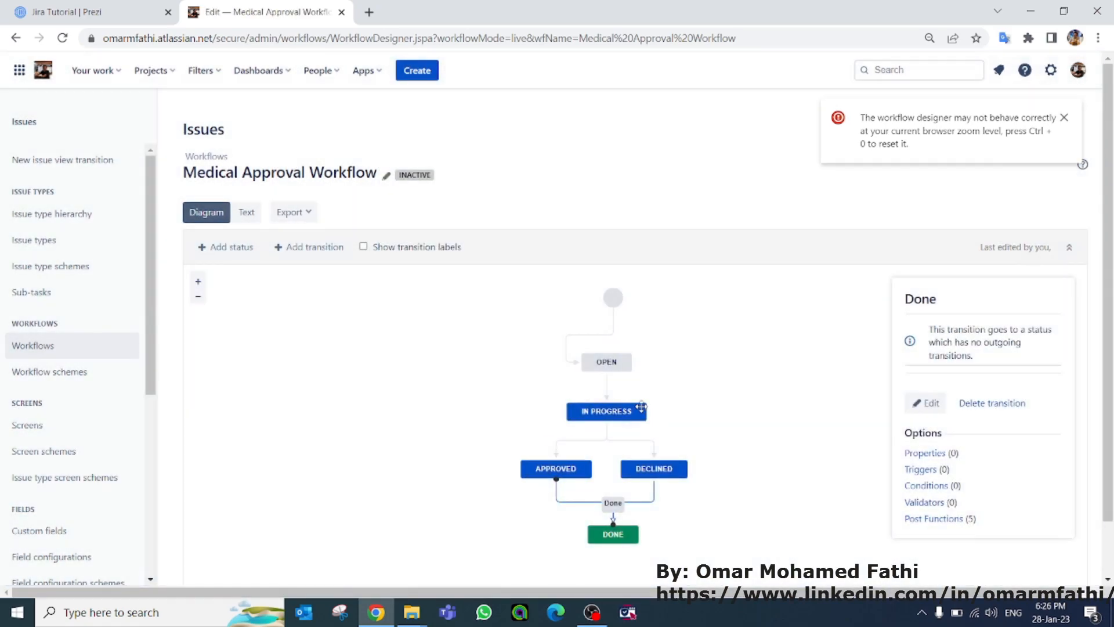
- Add a transition named "Re-open" from the Done status back to the Open status
{"action": "mouse_move", "coordinate": [629, 543]}
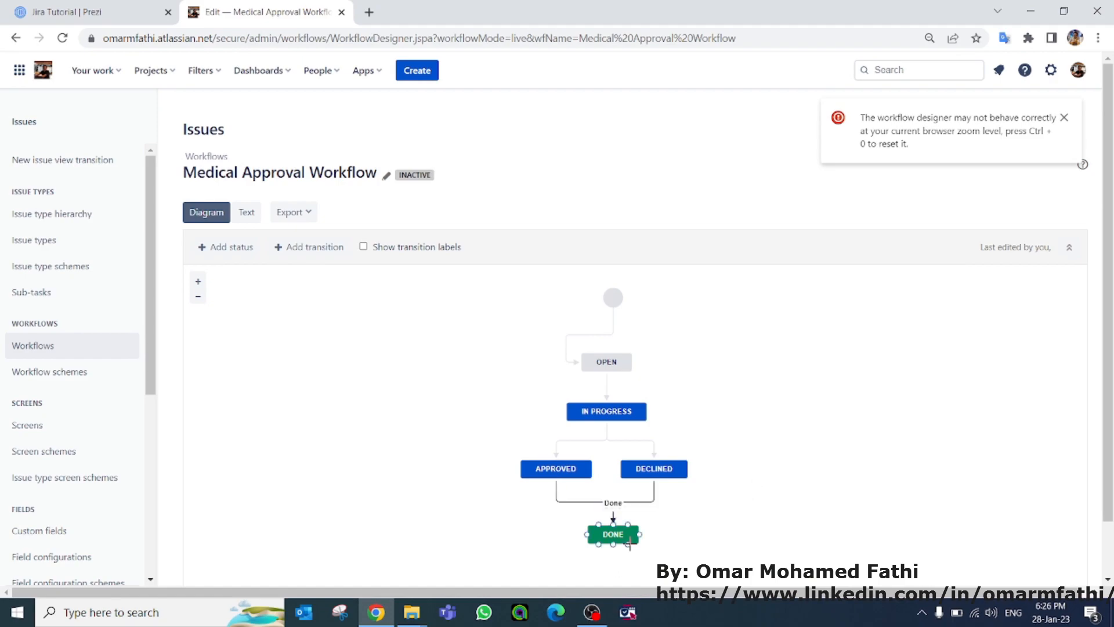
{"action": "left_click_drag", "start_coordinate": [641, 533], "coordinate": [635, 363]}
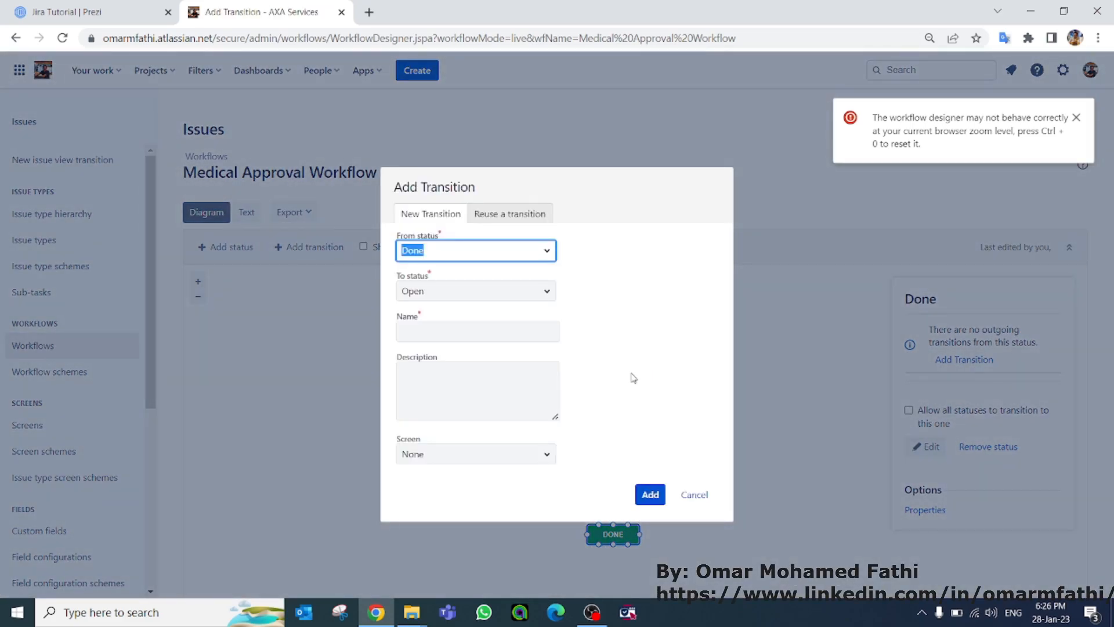
{"action": "left_click", "coordinate": [475, 327]}
{"action": "type", "text": "Re"}
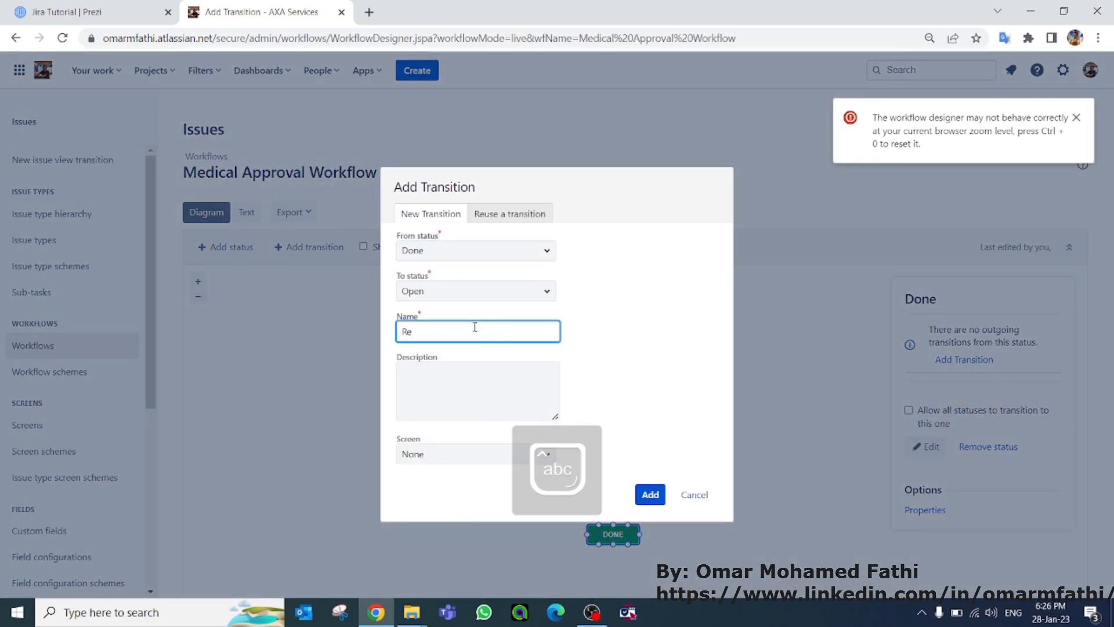
{"action": "type", "text": "-open"}
{"action": "left_click", "coordinate": [656, 494]}
{"action": "left_click", "coordinate": [785, 469]}
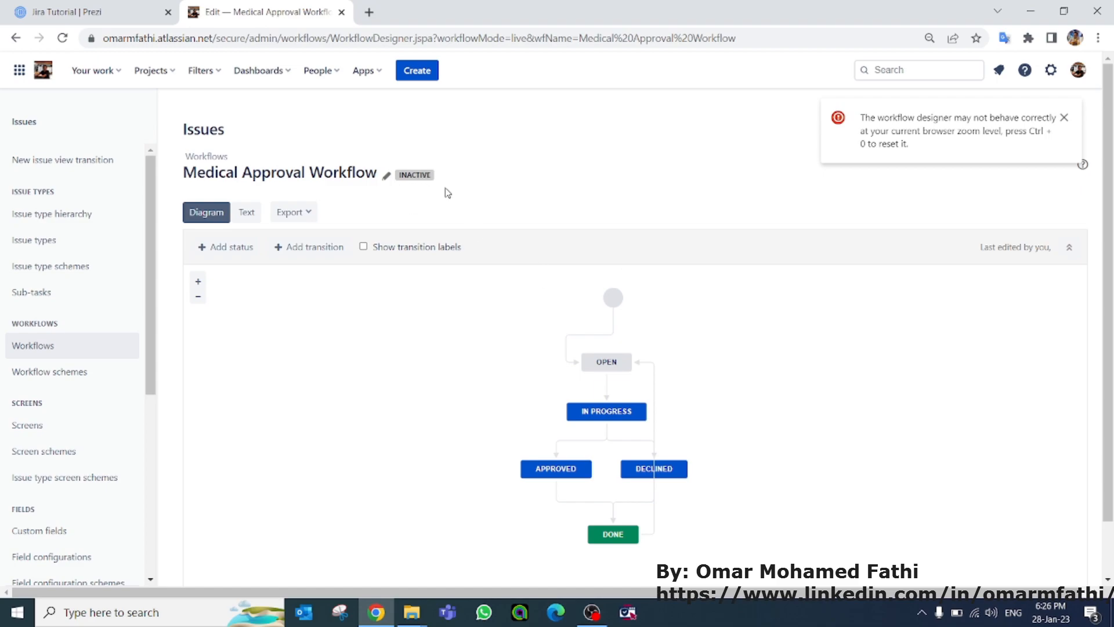
- Dismiss the browser zoom warning and look over the complete workflow diagram
{"action": "left_click", "coordinate": [1064, 117]}
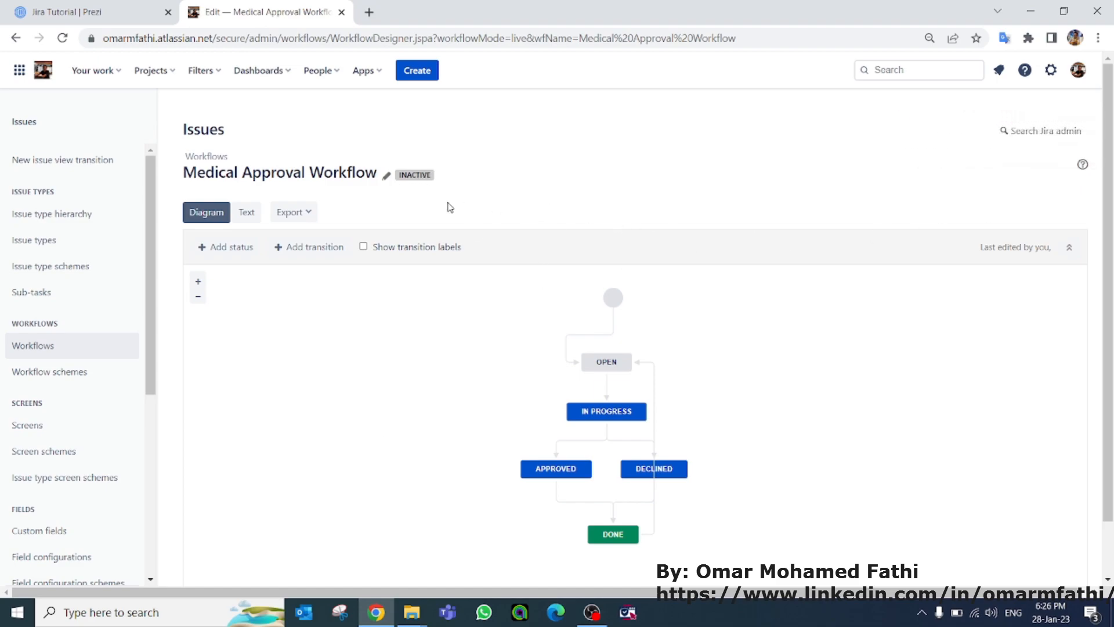
{"action": "scroll", "coordinate": [743, 415], "scroll_direction": "down", "scroll_amount": 1}
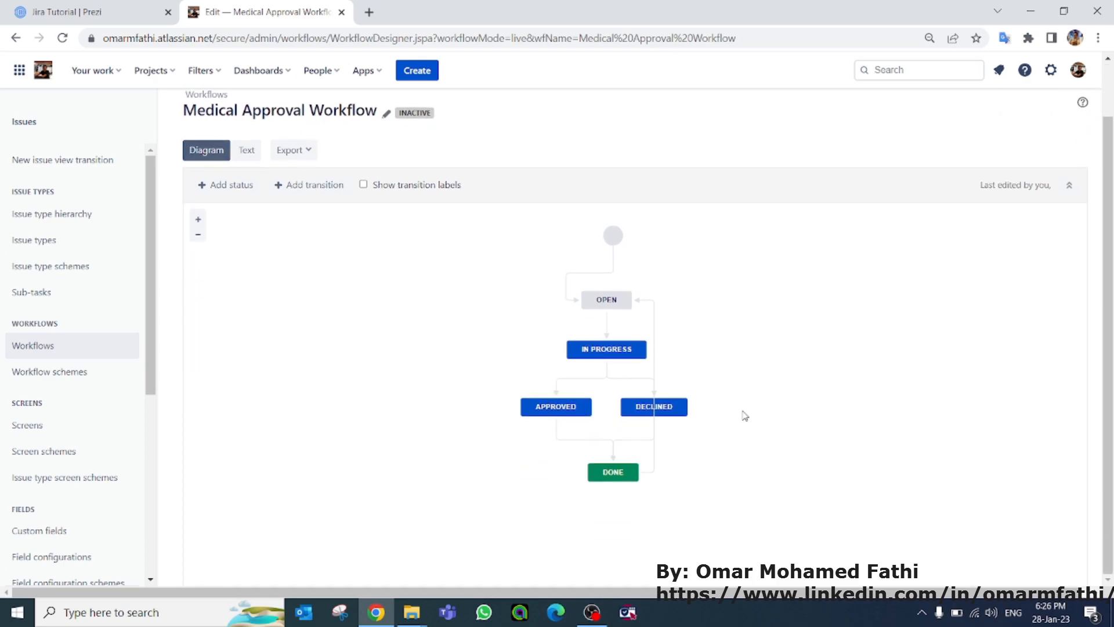
{"action": "scroll", "coordinate": [744, 415], "scroll_direction": "up", "scroll_amount": 1}
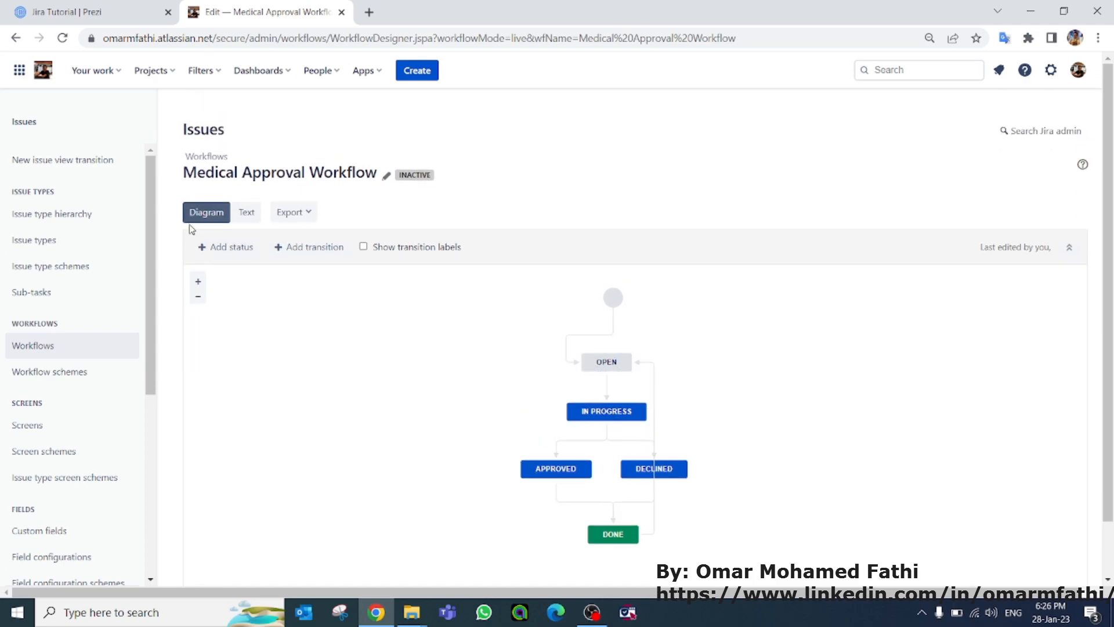
- Open the Medical Approval project's issue type scheme for editing from its project settings
{"action": "left_click", "coordinate": [150, 70]}
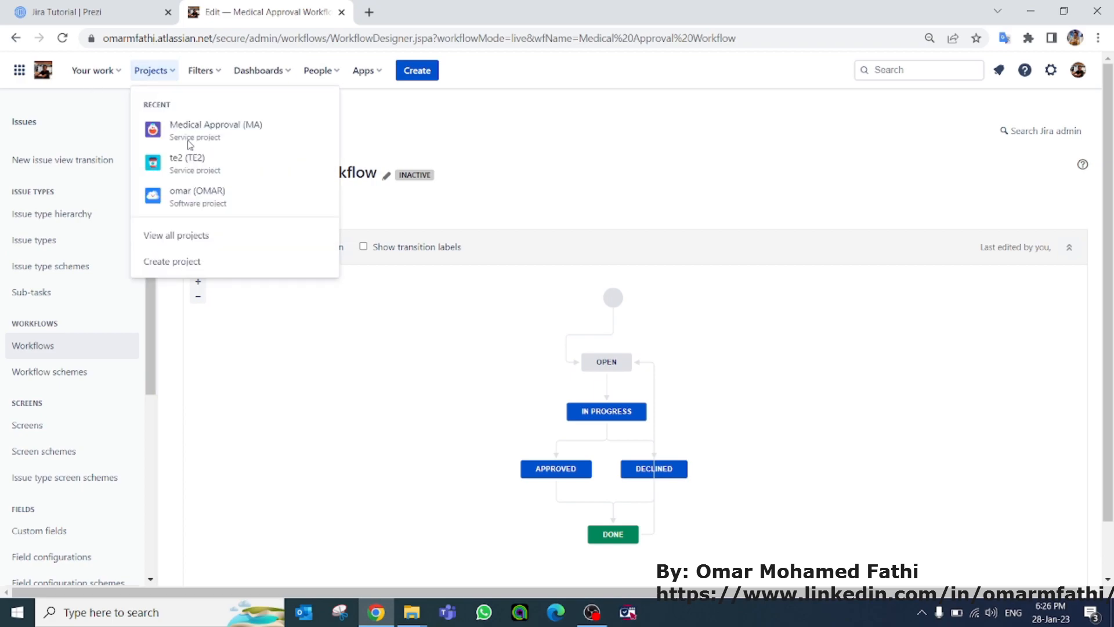
{"action": "left_click", "coordinate": [195, 125]}
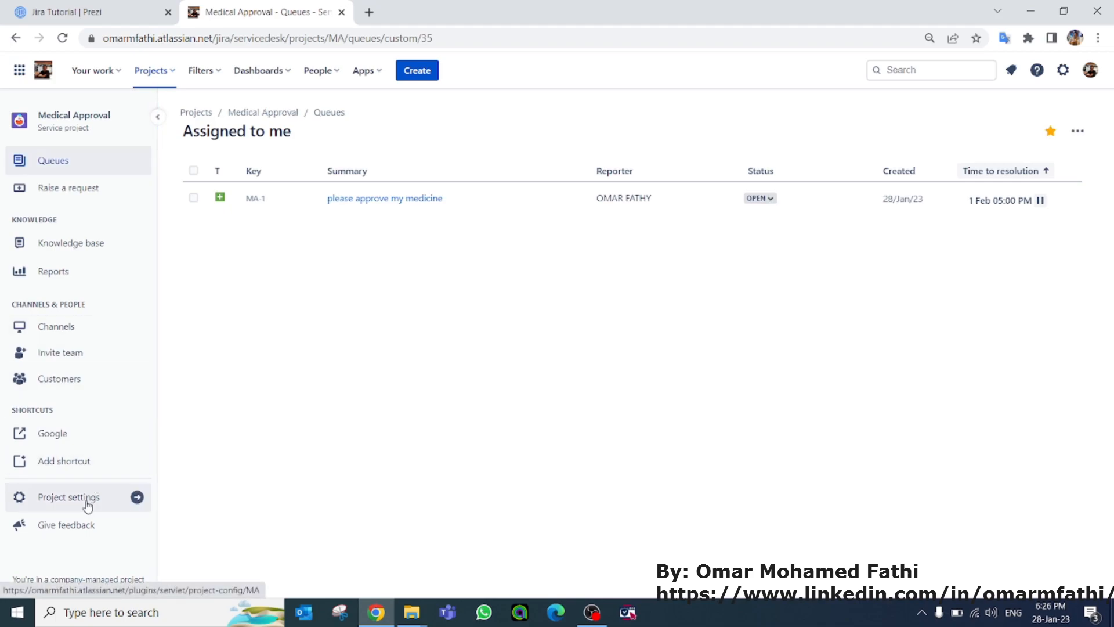
{"action": "left_click", "coordinate": [88, 497]}
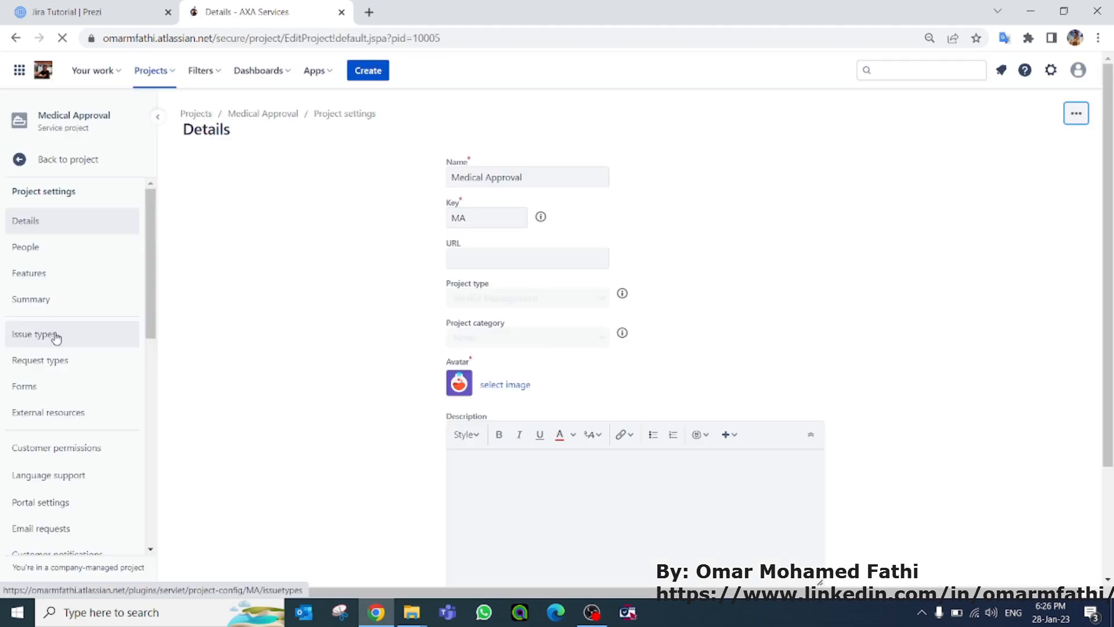
{"action": "left_click", "coordinate": [55, 335]}
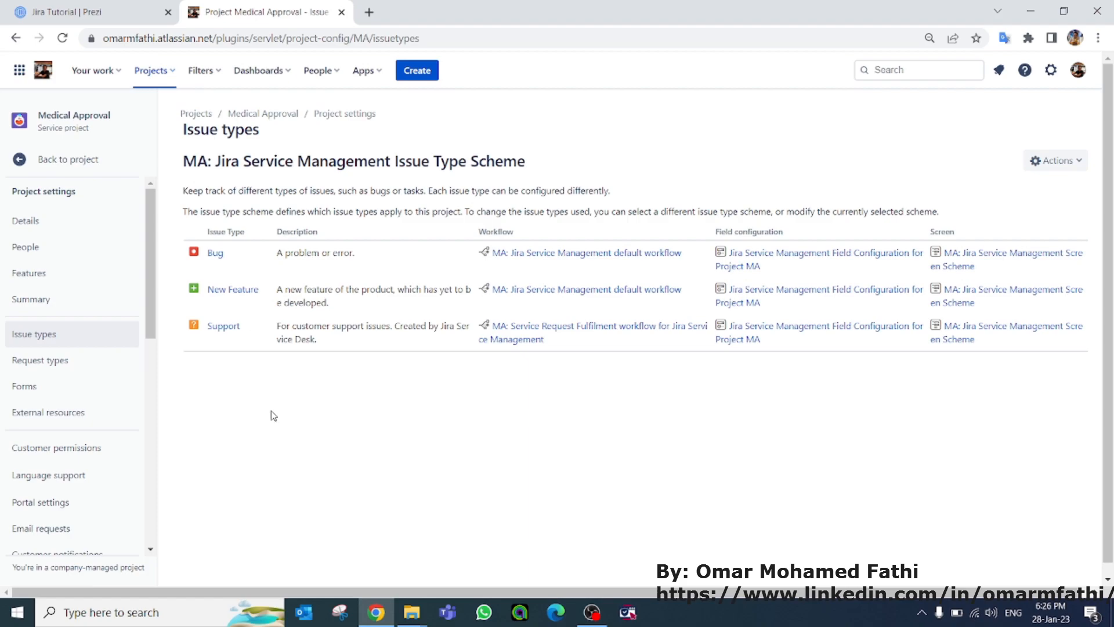
{"action": "left_click", "coordinate": [1046, 166]}
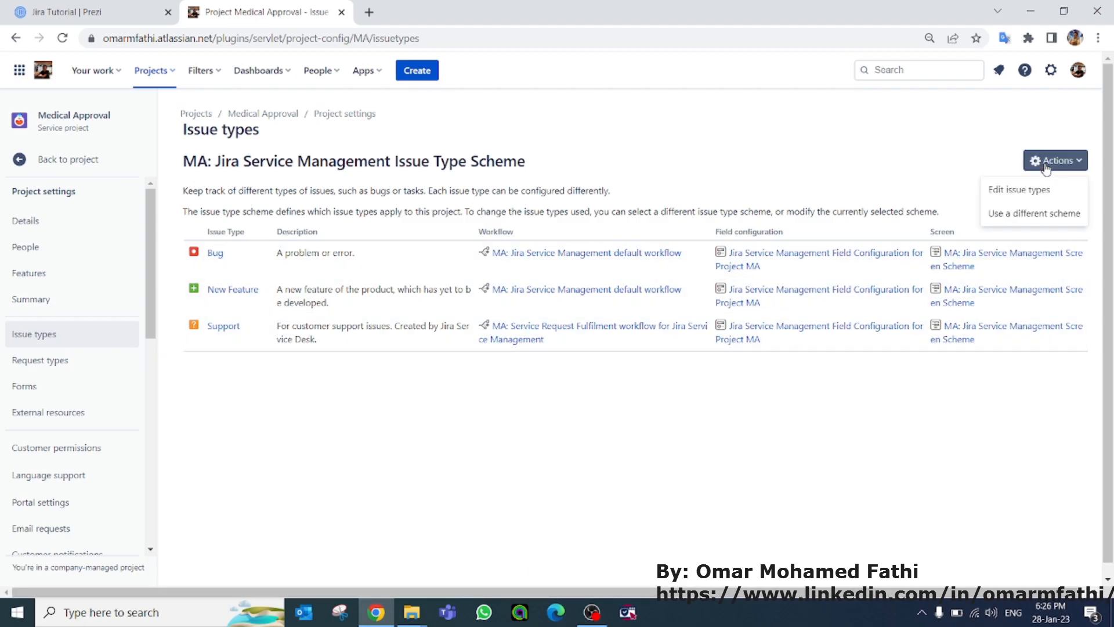
{"action": "left_click", "coordinate": [1041, 191]}
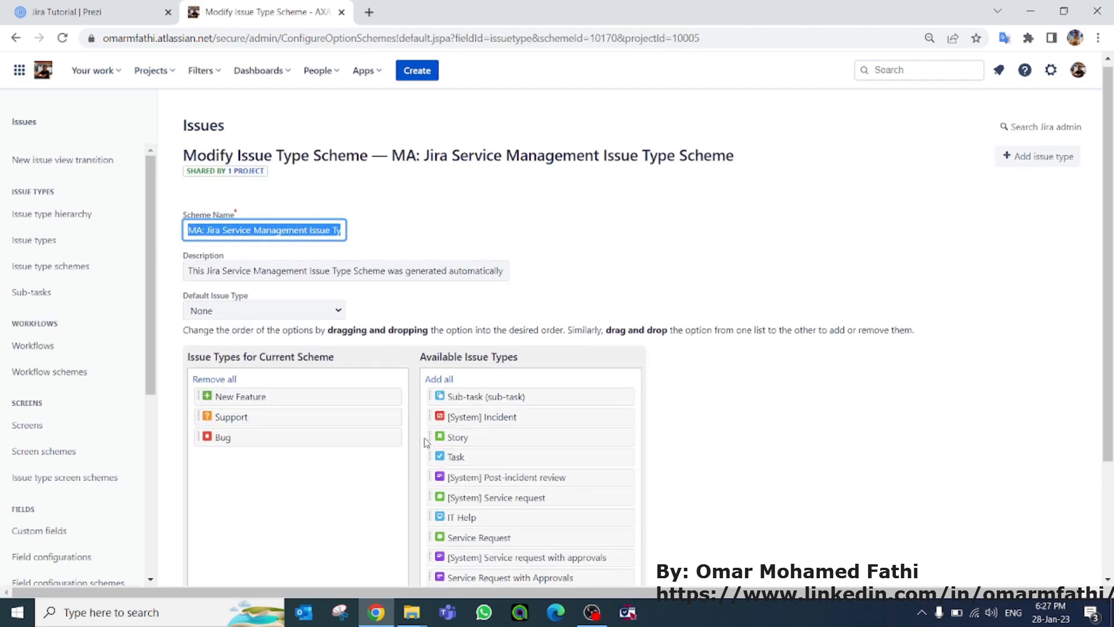
- Remove the New Feature, Support and Bug issue types from the current scheme
{"action": "scroll", "coordinate": [331, 401], "scroll_direction": "down", "scroll_amount": 3}
{"action": "left_click_drag", "start_coordinate": [313, 257], "coordinate": [524, 272]}
{"action": "left_click_drag", "start_coordinate": [289, 268], "coordinate": [574, 294]}
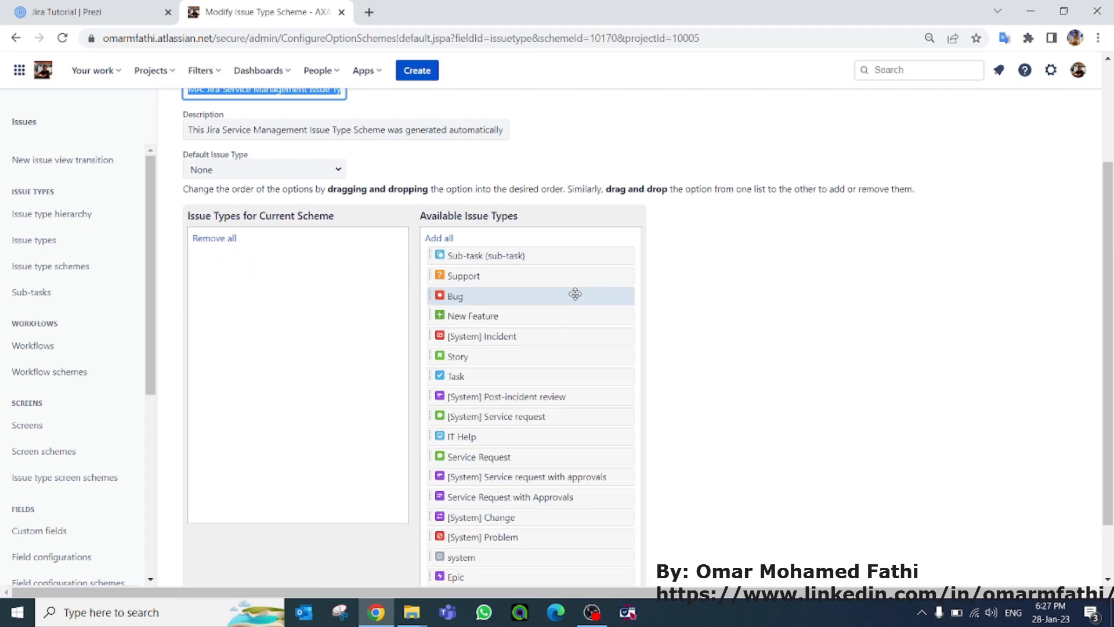
- Add a new standard issue type named "Approval" to the scheme
{"action": "scroll", "coordinate": [972, 321], "scroll_direction": "up", "scroll_amount": 3}
{"action": "left_click", "coordinate": [1035, 161]}
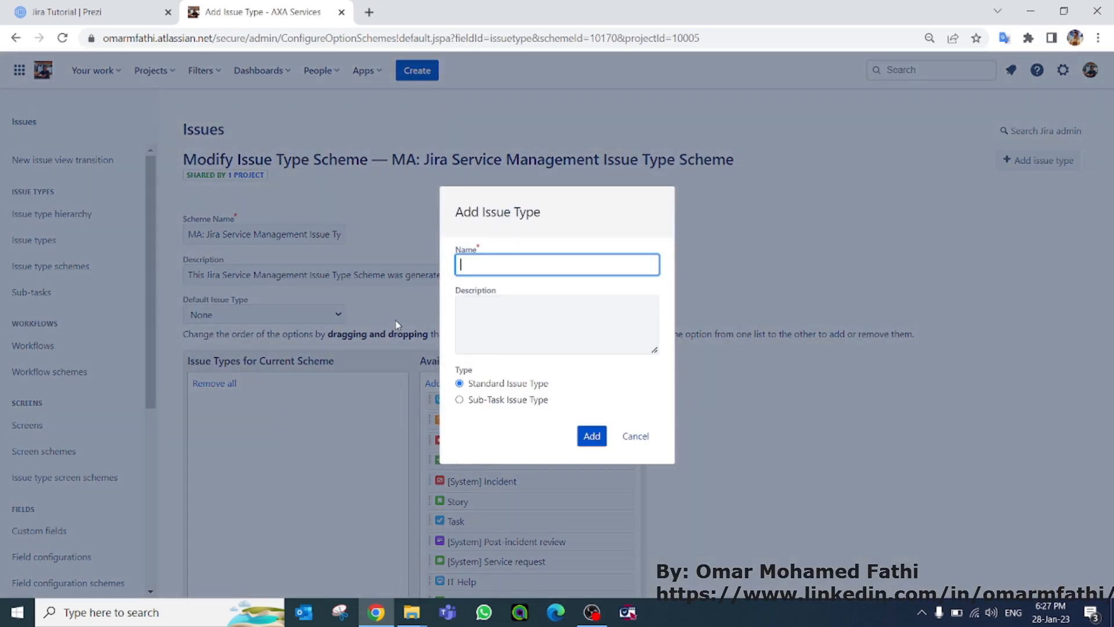
{"action": "key", "text": "Caps_Lock"}
{"action": "type", "text": "A"}
{"action": "key", "text": "Caps_Lock"}
{"action": "type", "text": "pproval"}
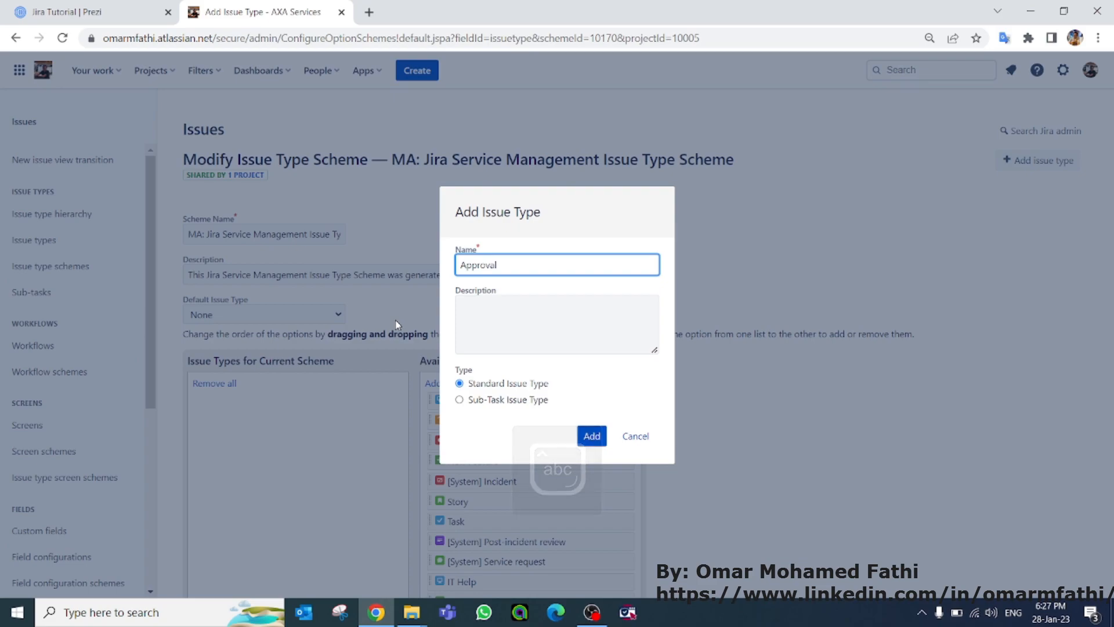
{"action": "left_click", "coordinate": [580, 436]}
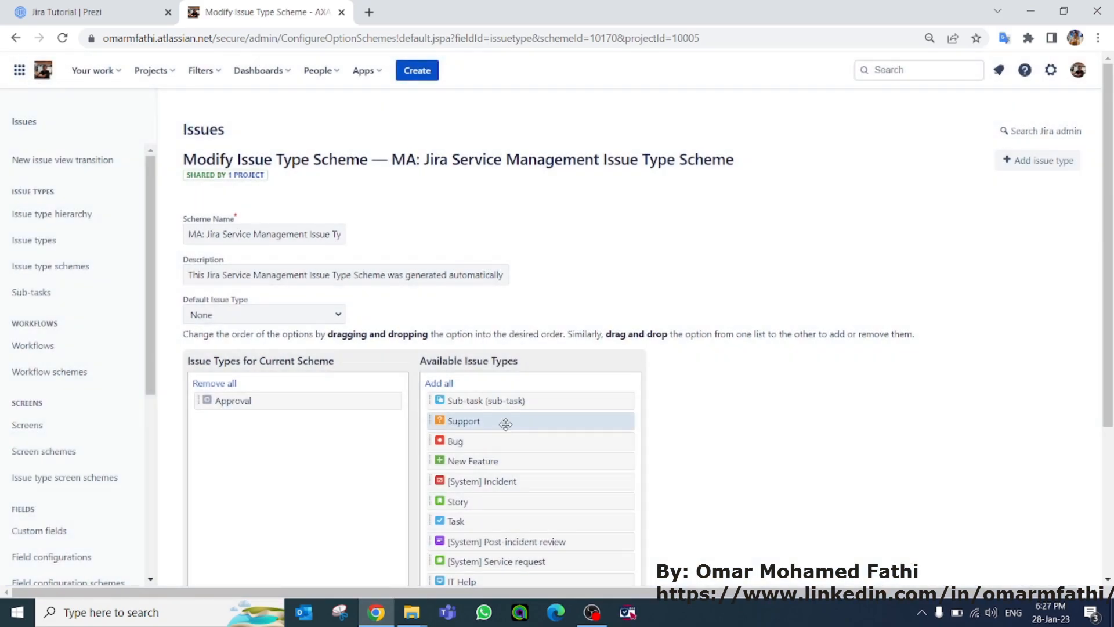
{"action": "right_click", "coordinate": [206, 400]}
{"action": "left_click", "coordinate": [350, 396]}
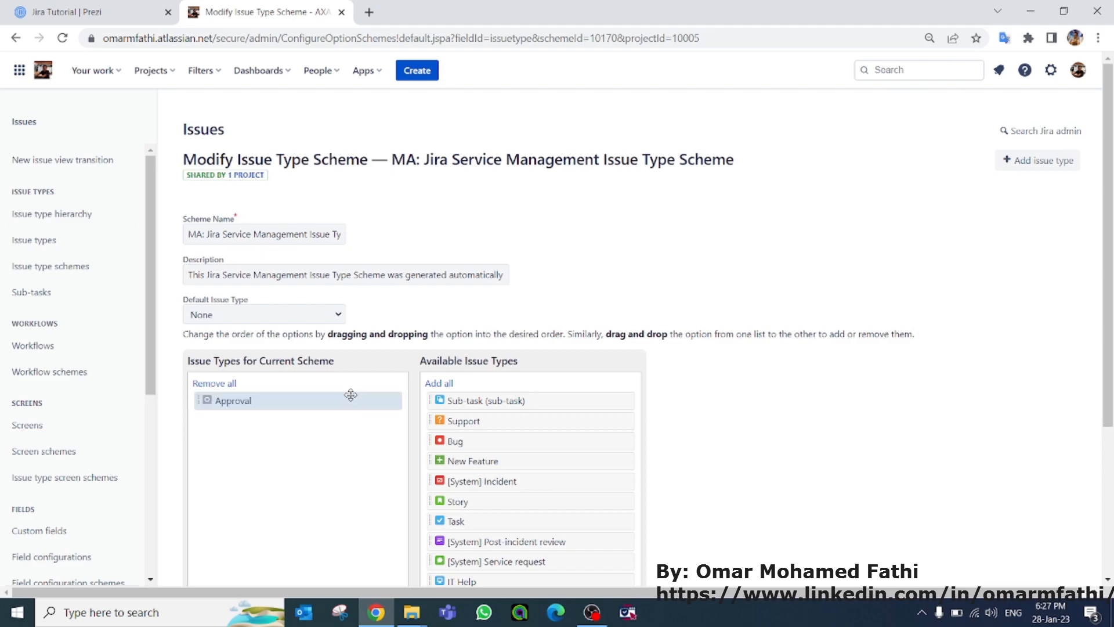
{"action": "scroll", "coordinate": [572, 430], "scroll_direction": "down", "scroll_amount": 3}
{"action": "scroll", "coordinate": [573, 432], "scroll_direction": "up", "scroll_amount": 3}
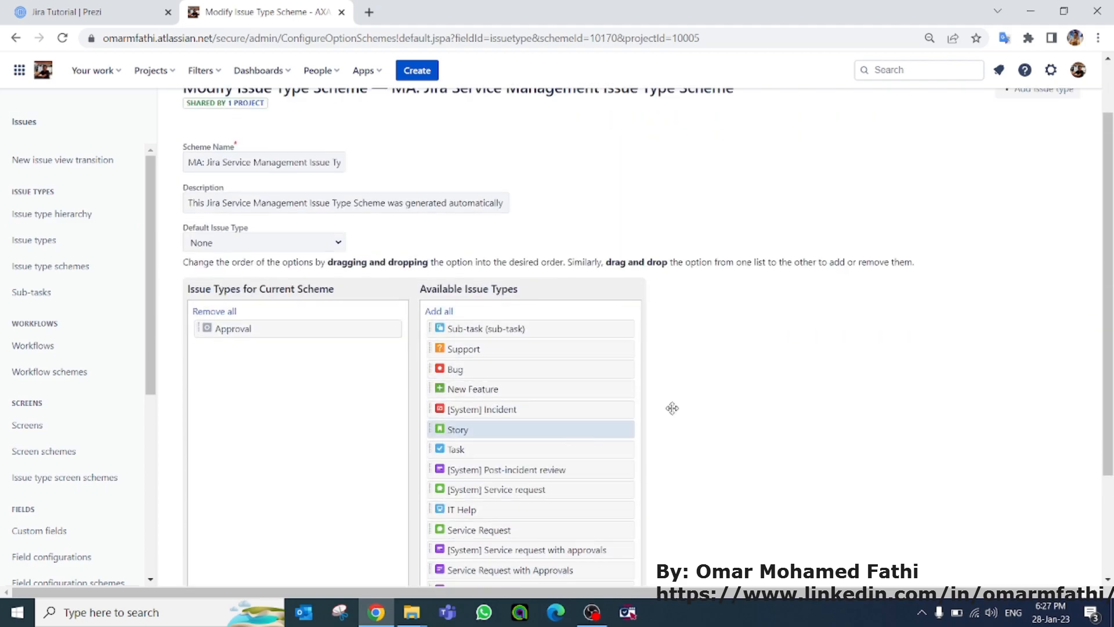
- Add a new standard issue type named "Medical Card" to the scheme
{"action": "left_click", "coordinate": [1025, 168]}
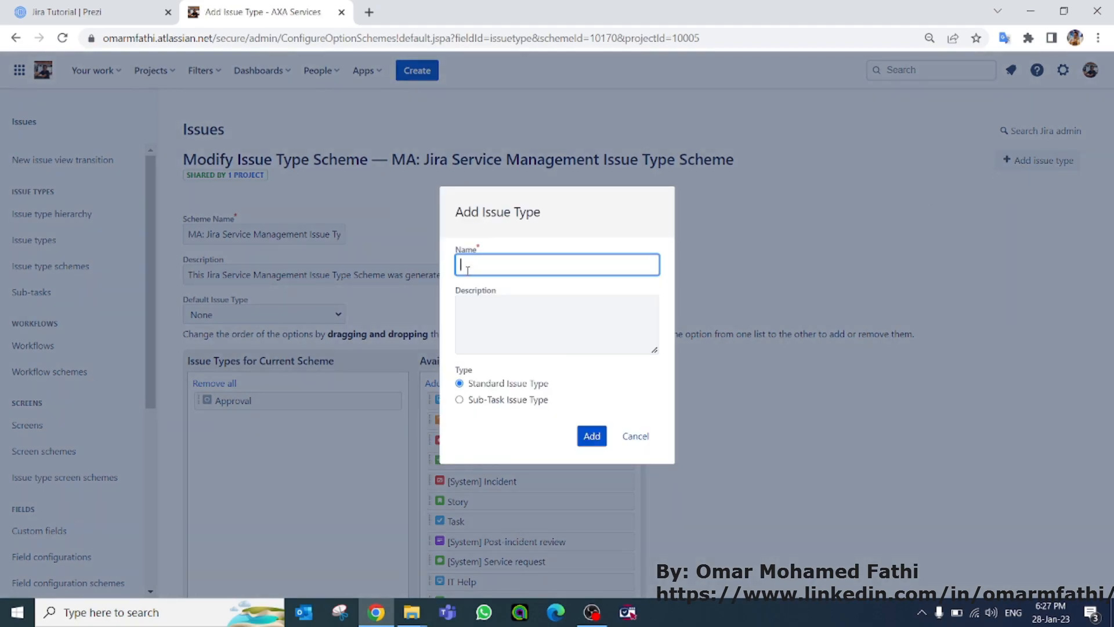
{"action": "type", "text": "Medic"}
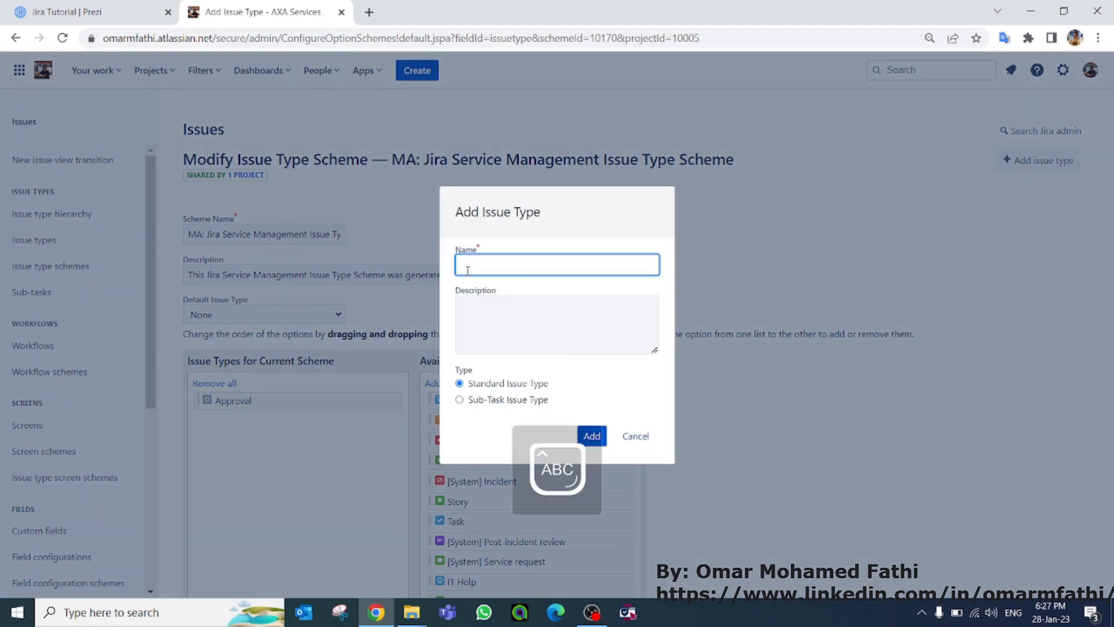
{"action": "type", "text": "al Card"}
{"action": "key", "text": "BackSpace"}
{"action": "left_click", "coordinate": [589, 436]}
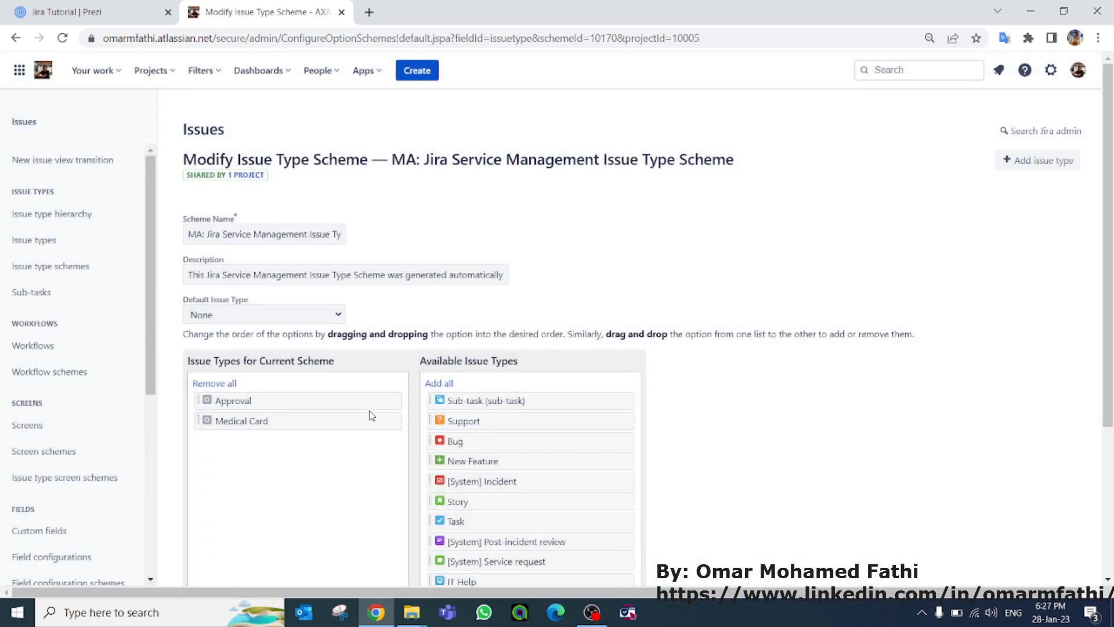
- Save the issue type scheme and migrate the Medical Approval project's New Feature issues to the Approval issue type
{"action": "scroll", "coordinate": [504, 387], "scroll_direction": "down", "scroll_amount": 4}
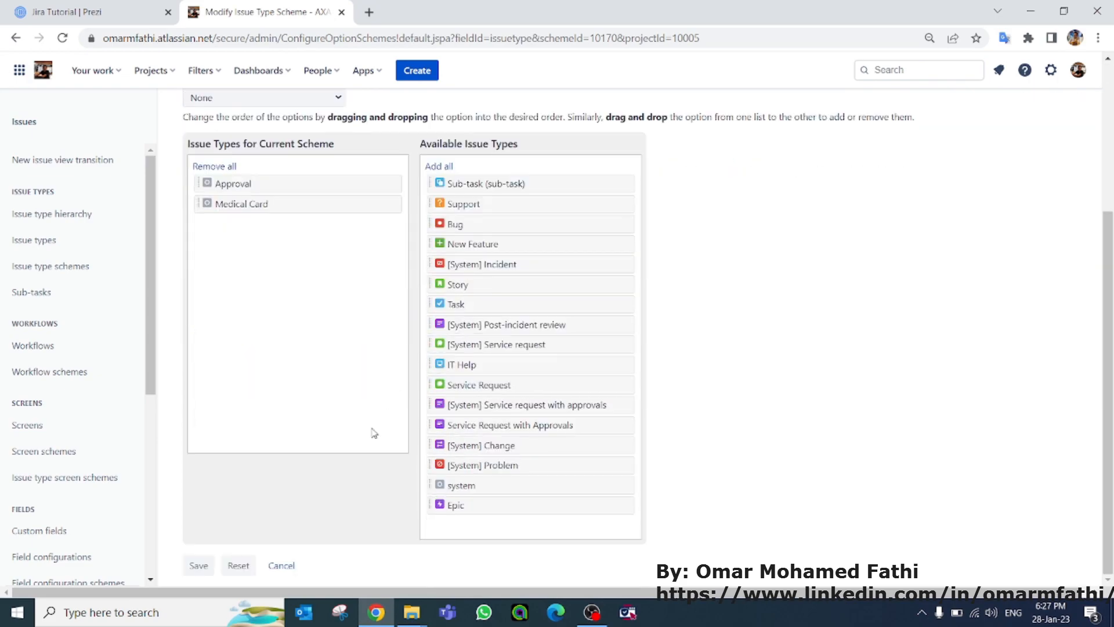
{"action": "left_click", "coordinate": [198, 566]}
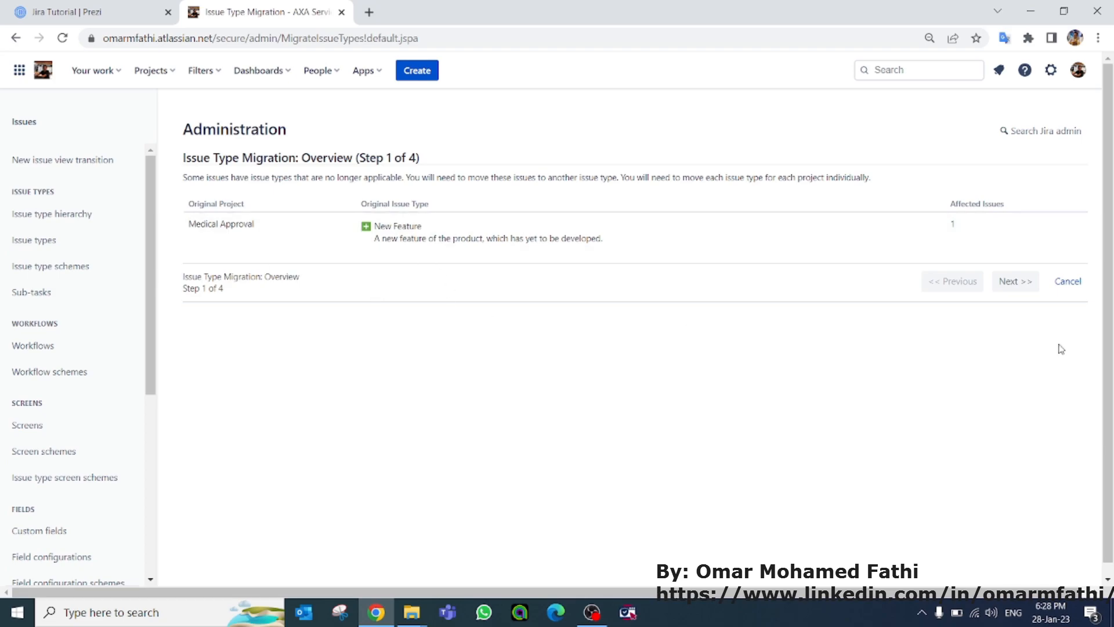
{"action": "left_click", "coordinate": [1013, 284]}
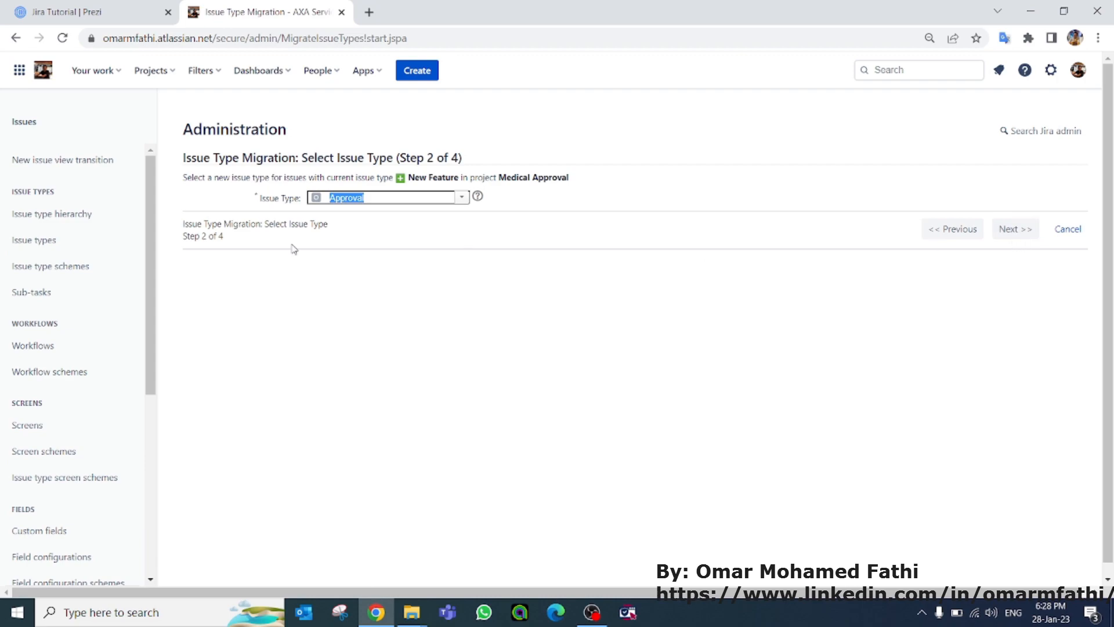
{"action": "left_click", "coordinate": [1014, 229]}
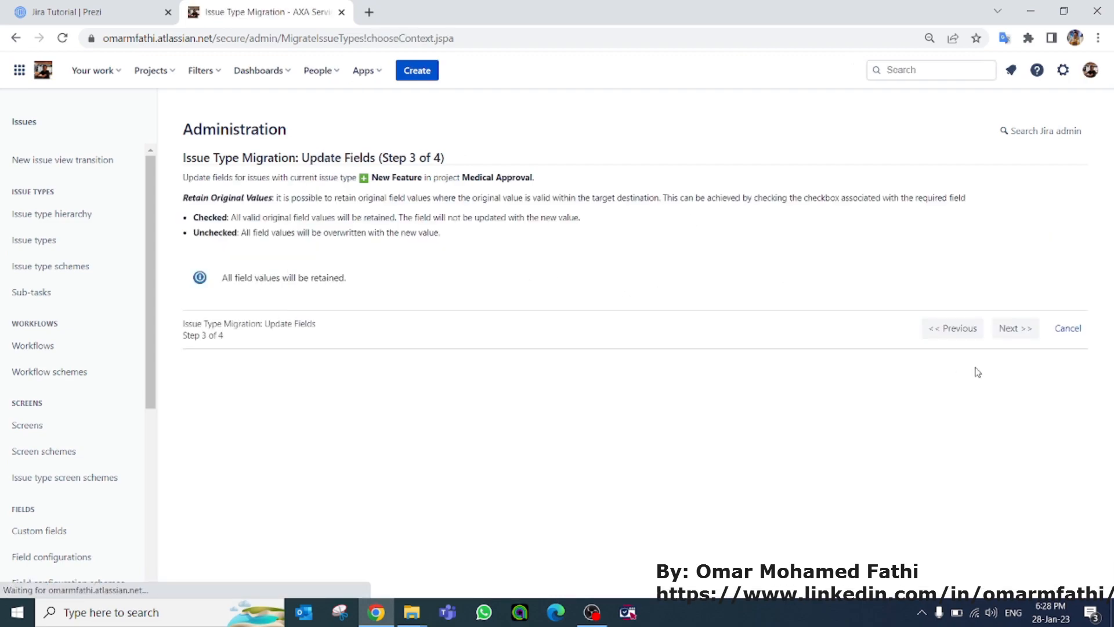
{"action": "left_click", "coordinate": [1015, 328]}
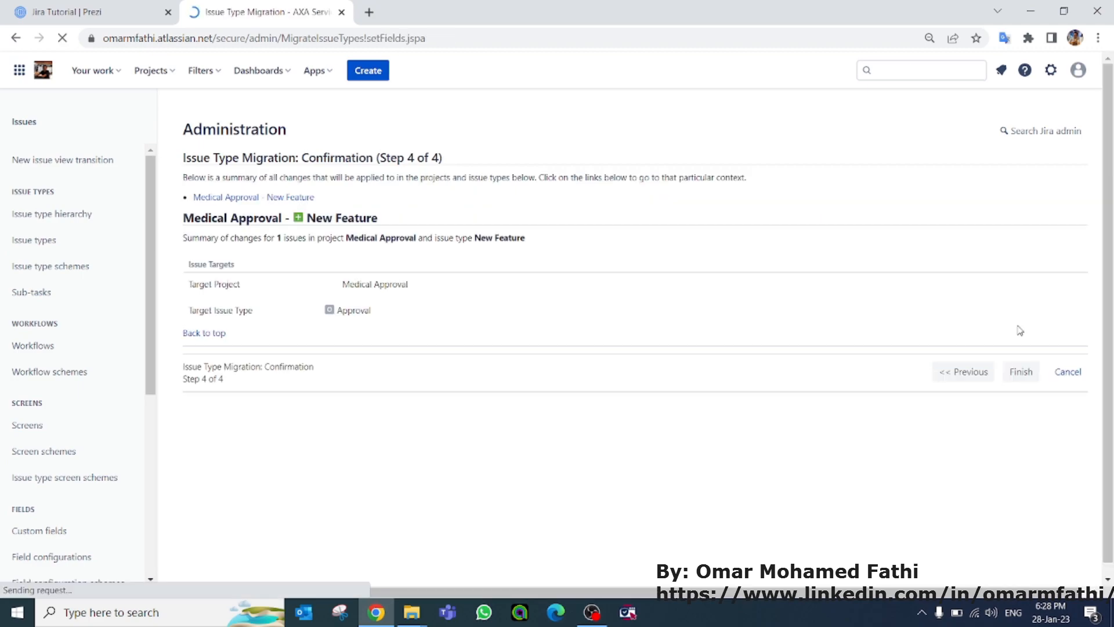
{"action": "left_click", "coordinate": [1019, 372]}
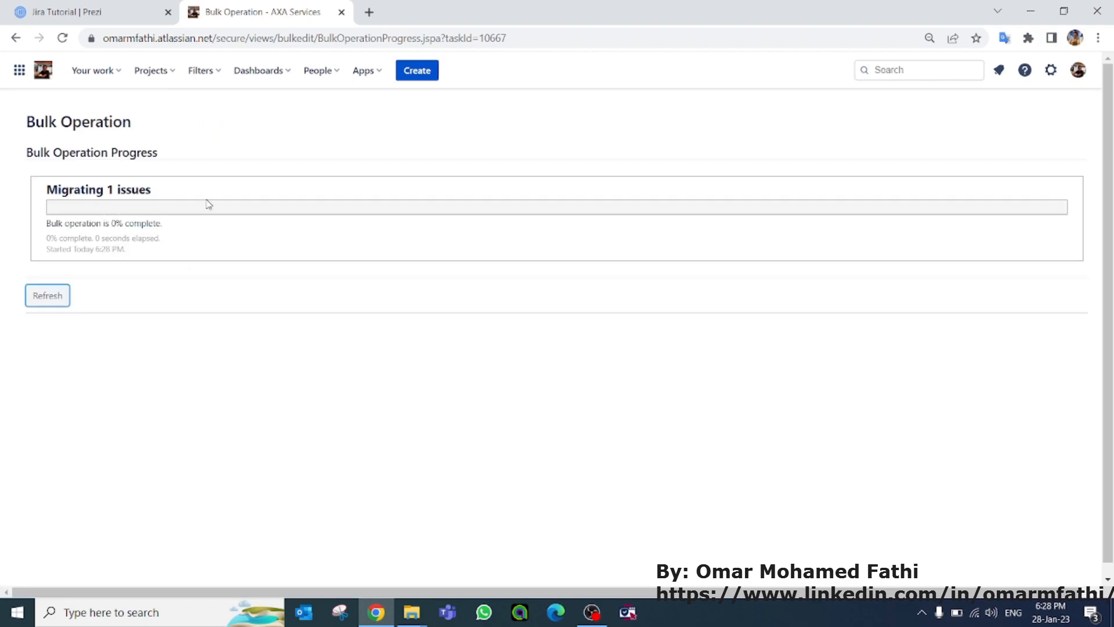
{"action": "left_click", "coordinate": [51, 293]}
{"action": "left_click", "coordinate": [67, 314]}
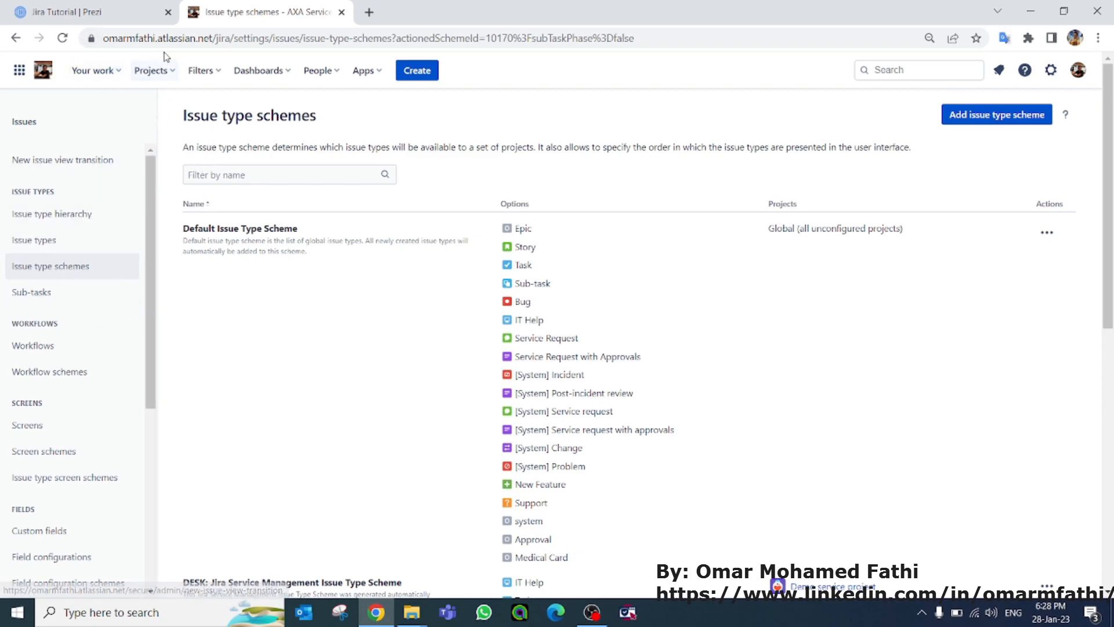
- Open the Medical Approval project's settings and check the issue types assigned to it
{"action": "left_click", "coordinate": [151, 70]}
{"action": "left_click", "coordinate": [199, 124]}
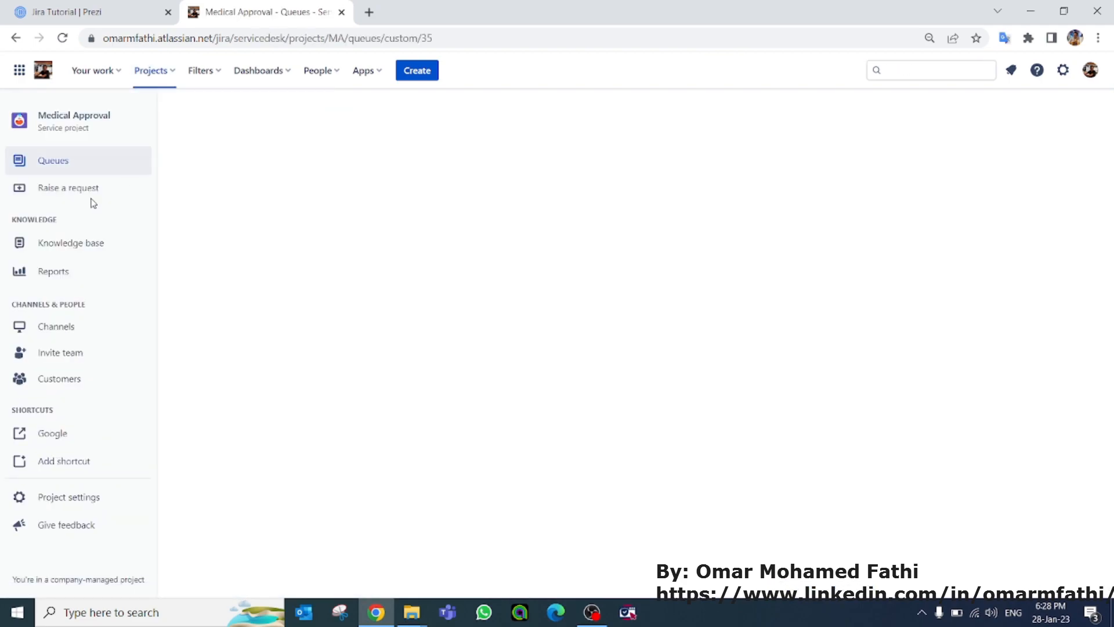
{"action": "left_click", "coordinate": [68, 499]}
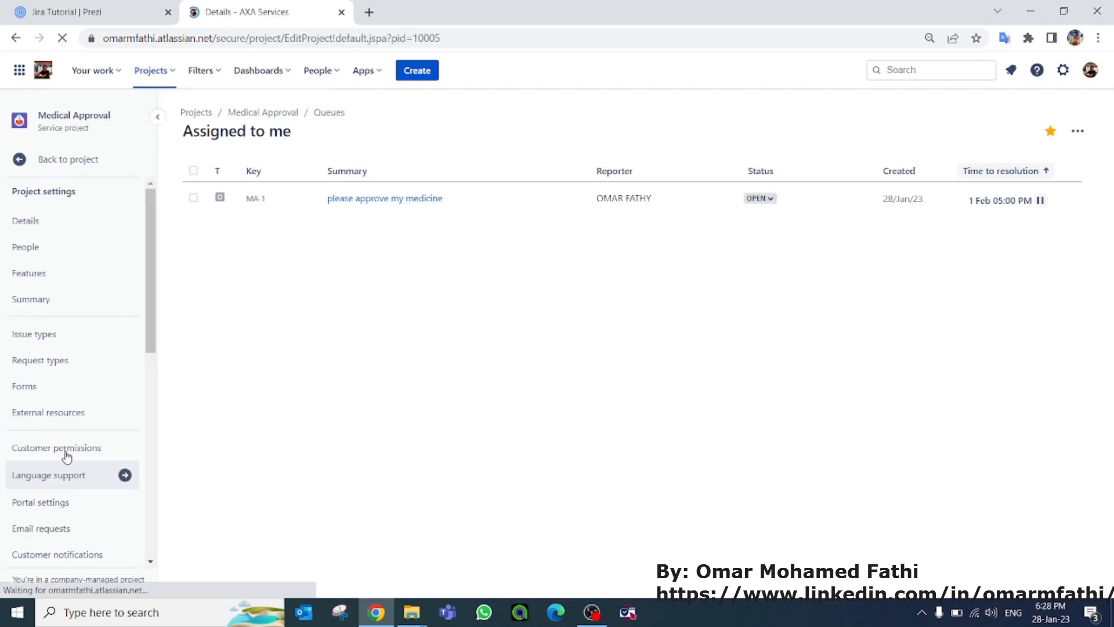
{"action": "left_click", "coordinate": [55, 335]}
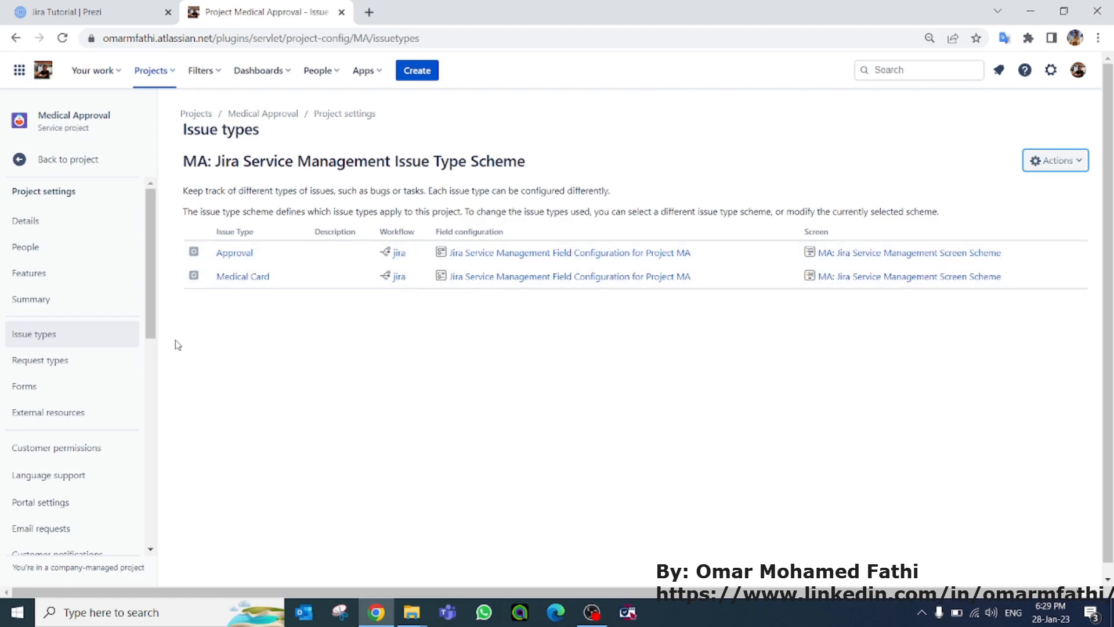
- Add the existing Medical Approval Workflow to the project's workflow scheme and assign it to the Approval and Medical Card issue types
{"action": "scroll", "coordinate": [99, 355], "scroll_direction": "down", "scroll_amount": 5}
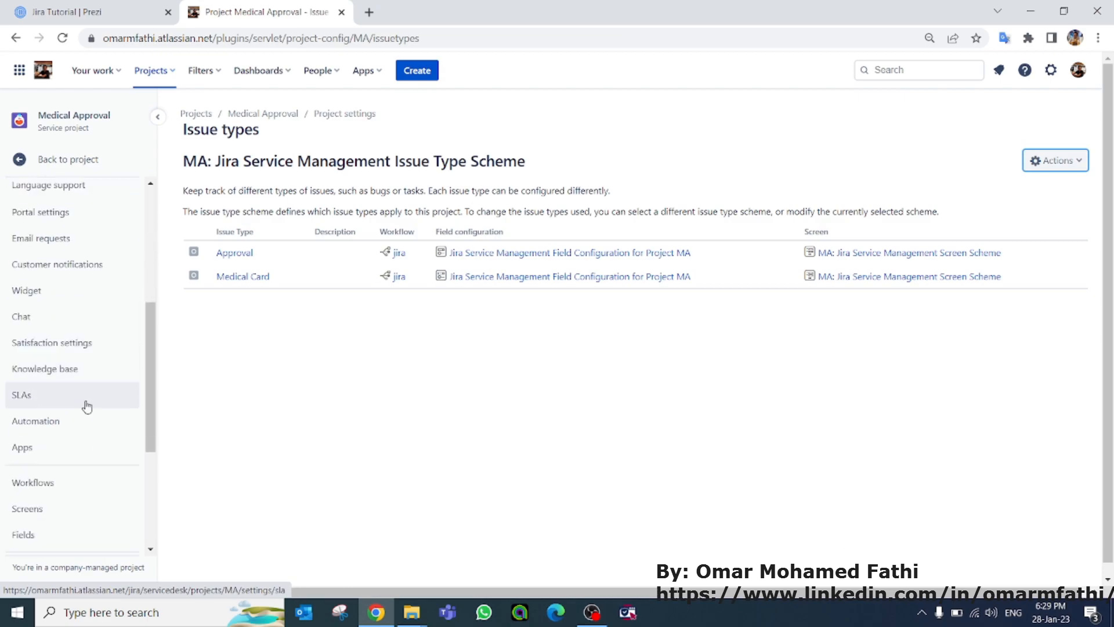
{"action": "left_click", "coordinate": [57, 483]}
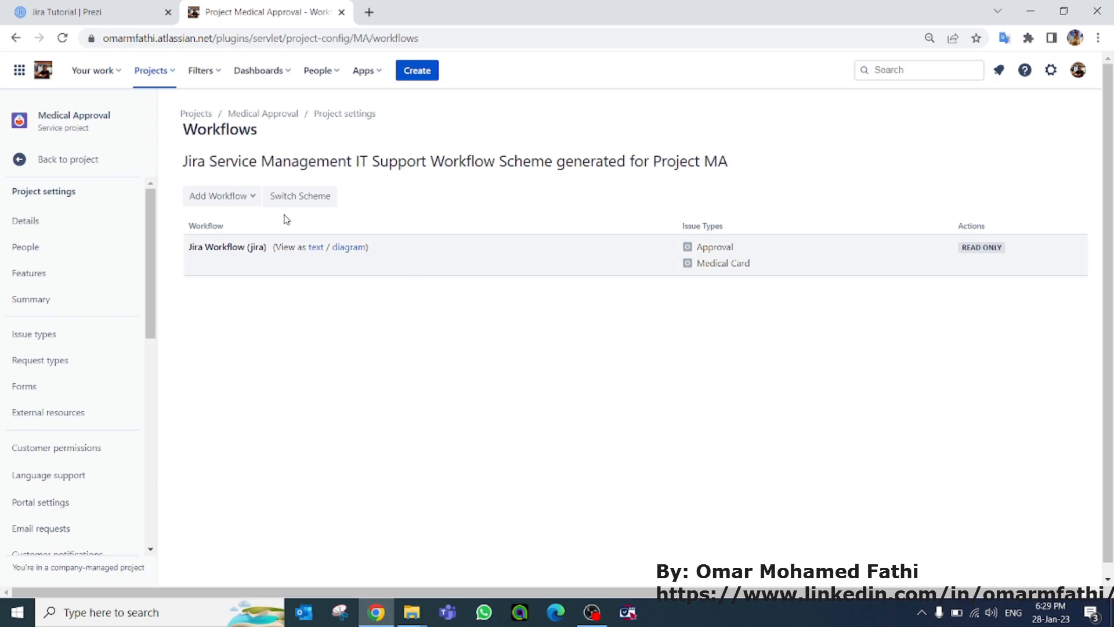
{"action": "left_click", "coordinate": [238, 200]}
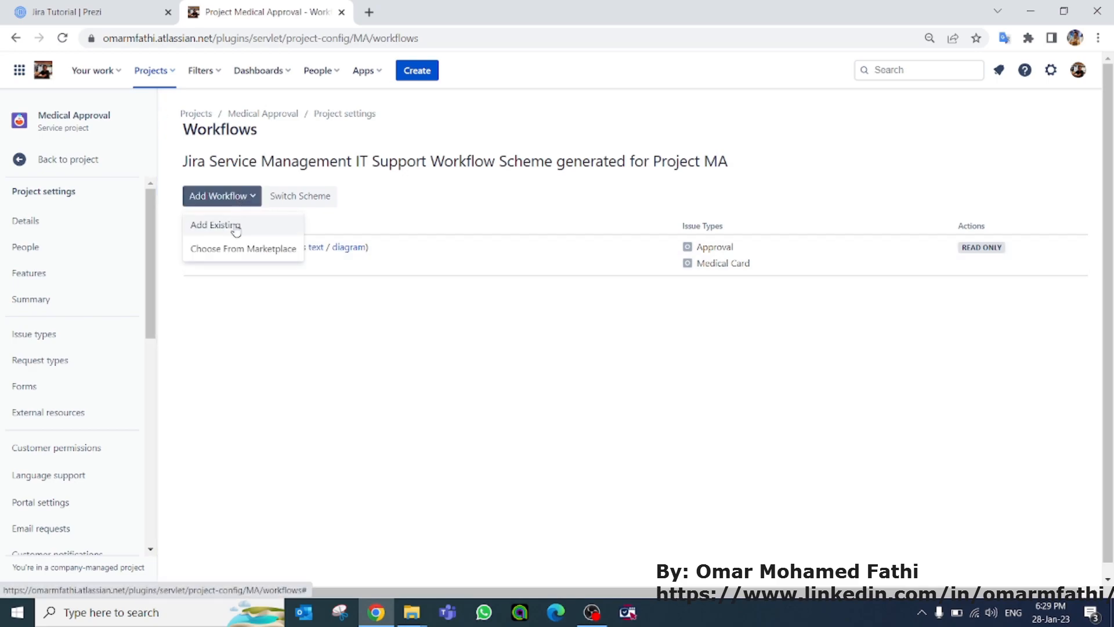
{"action": "left_click", "coordinate": [234, 224]}
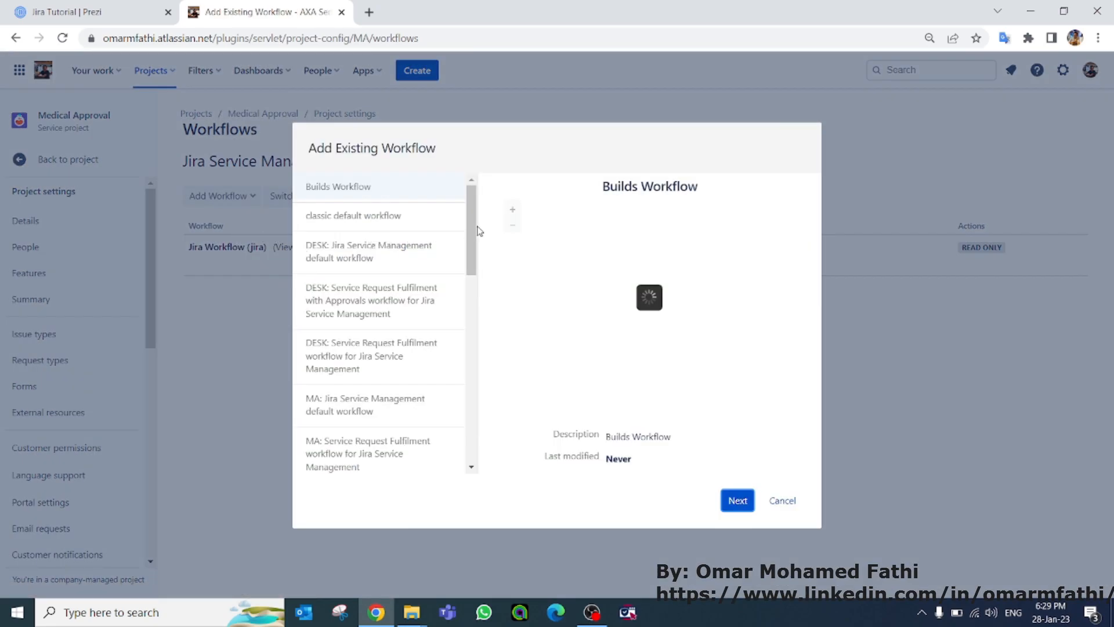
{"action": "scroll", "coordinate": [405, 324], "scroll_direction": "down", "scroll_amount": 3}
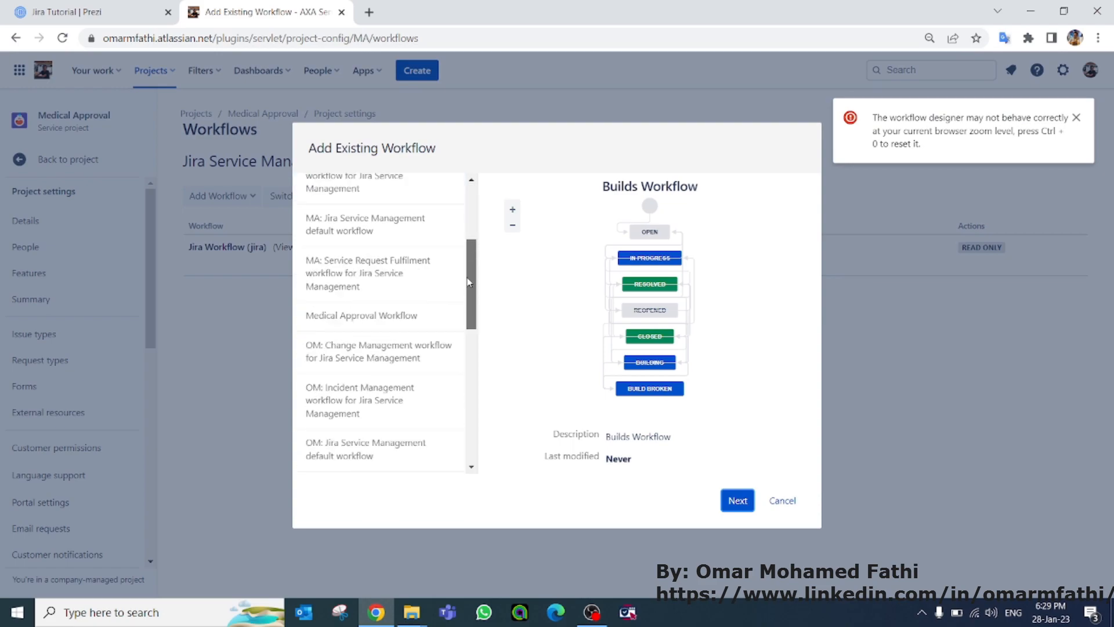
{"action": "left_click", "coordinate": [404, 324]}
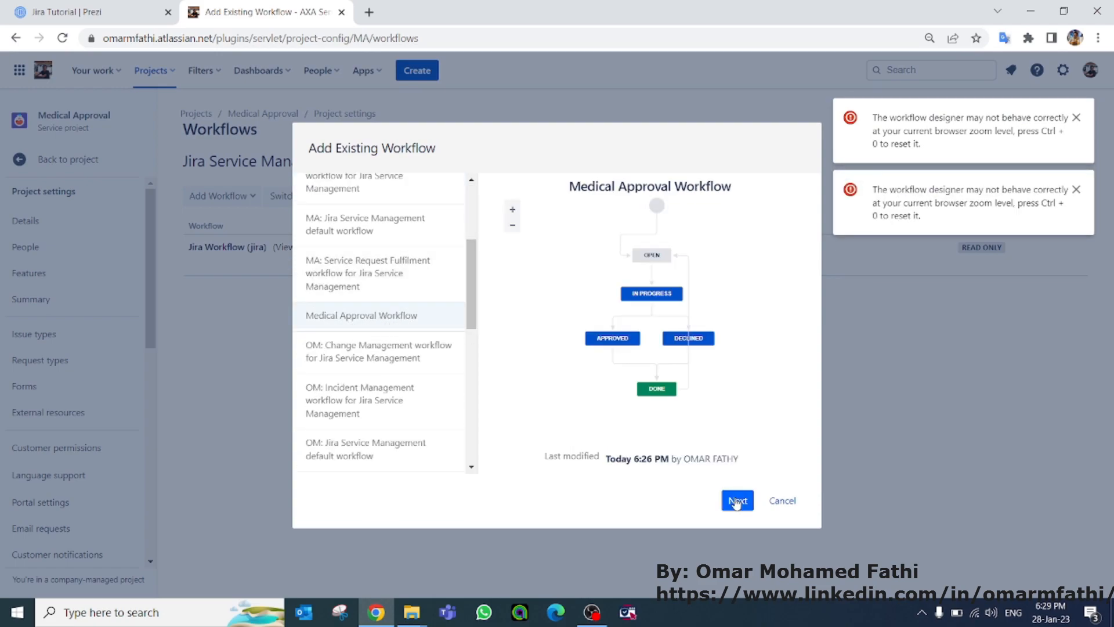
{"action": "left_click", "coordinate": [736, 501]}
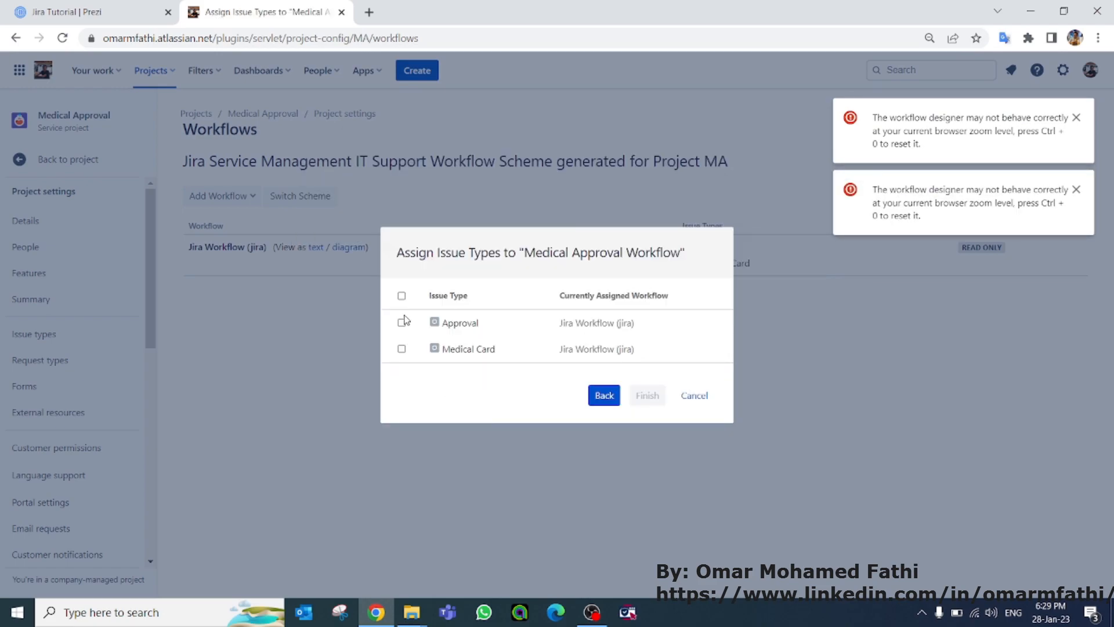
{"action": "left_click", "coordinate": [401, 296]}
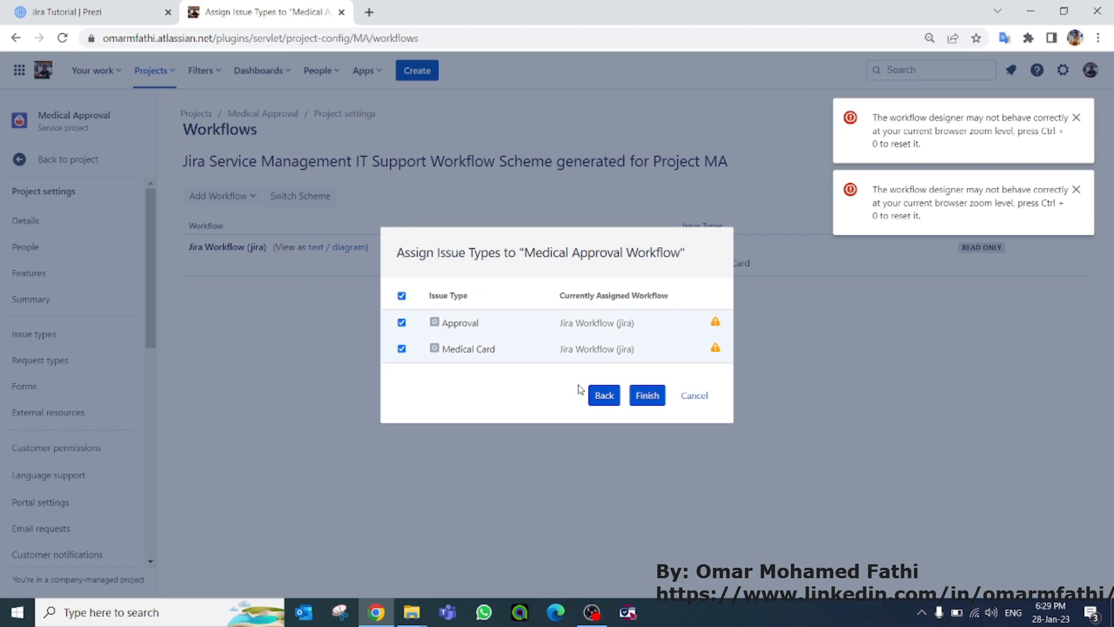
{"action": "left_click", "coordinate": [645, 397]}
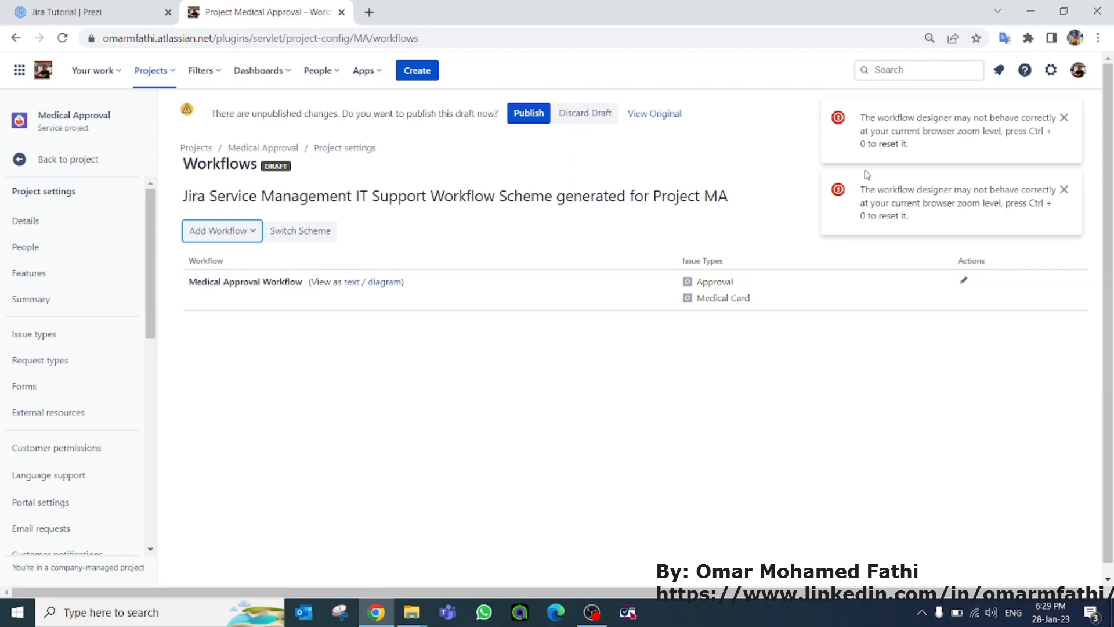
- Publish the draft workflow scheme, mapping the Reopened, Resolved and Closed statuses to Open for both issue types
{"action": "left_click", "coordinate": [518, 118]}
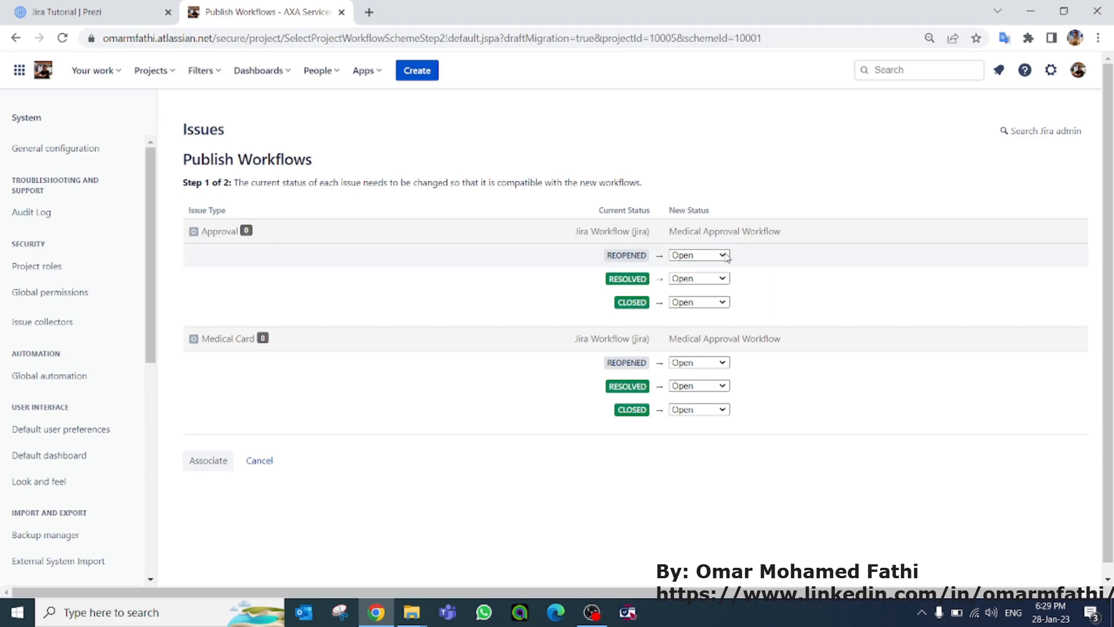
{"action": "left_click", "coordinate": [203, 463]}
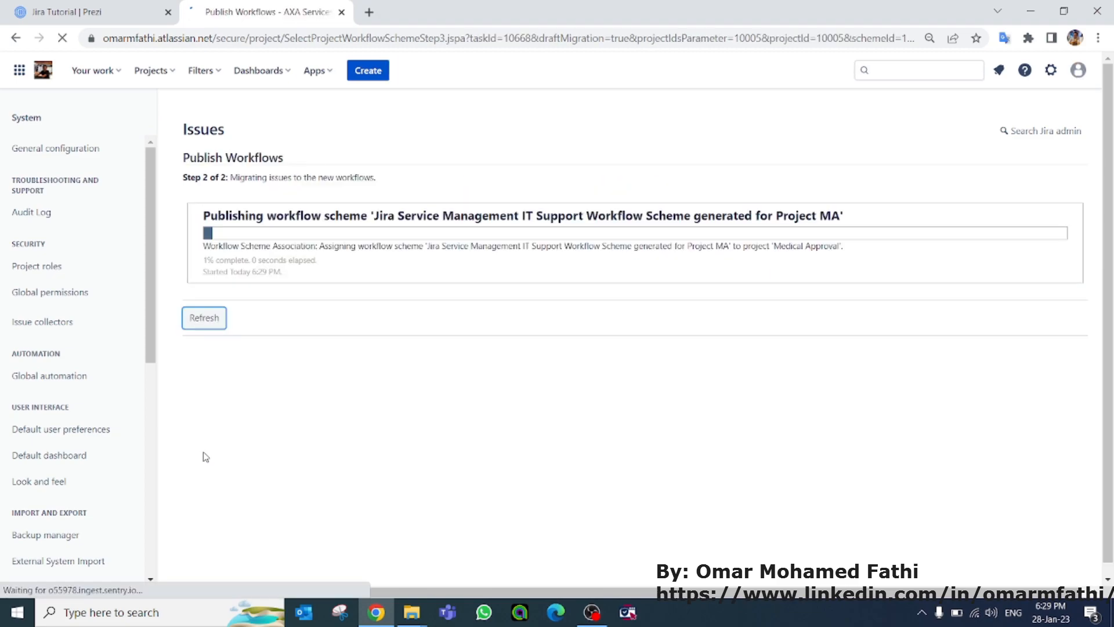
{"action": "left_click", "coordinate": [207, 323]}
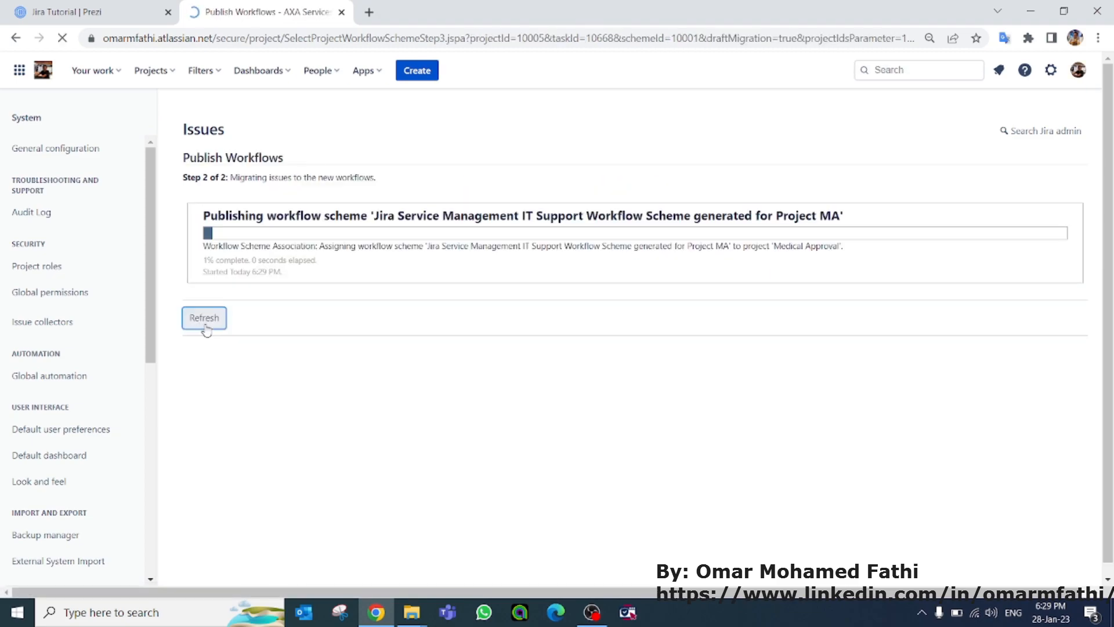
{"action": "left_click", "coordinate": [216, 329]}
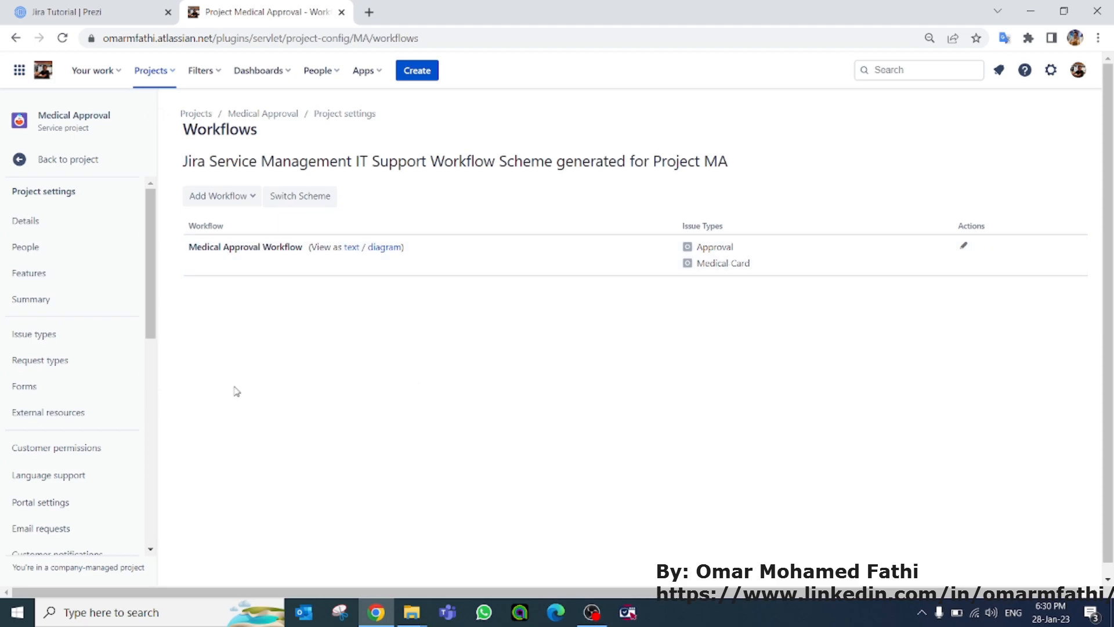
- Delete the Licensing and billing questions and Other questions request types from the Medical Approval project
{"action": "left_click", "coordinate": [32, 360]}
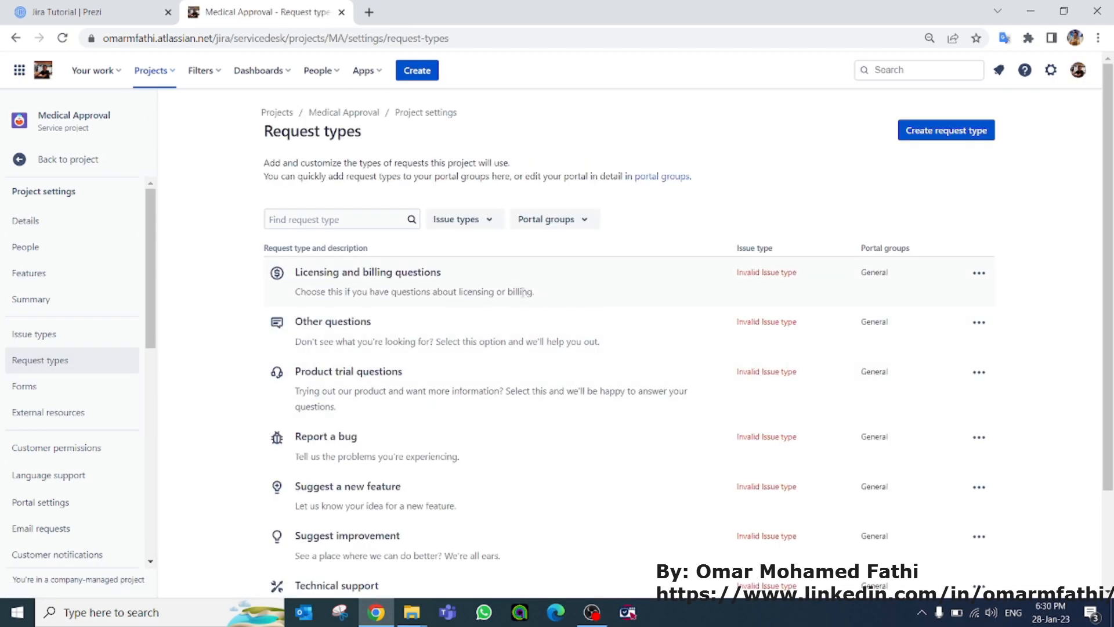
{"action": "scroll", "coordinate": [511, 310], "scroll_direction": "down", "scroll_amount": 2}
{"action": "scroll", "coordinate": [520, 467], "scroll_direction": "up", "scroll_amount": 2}
{"action": "left_click", "coordinate": [979, 274]}
{"action": "left_click", "coordinate": [956, 368]}
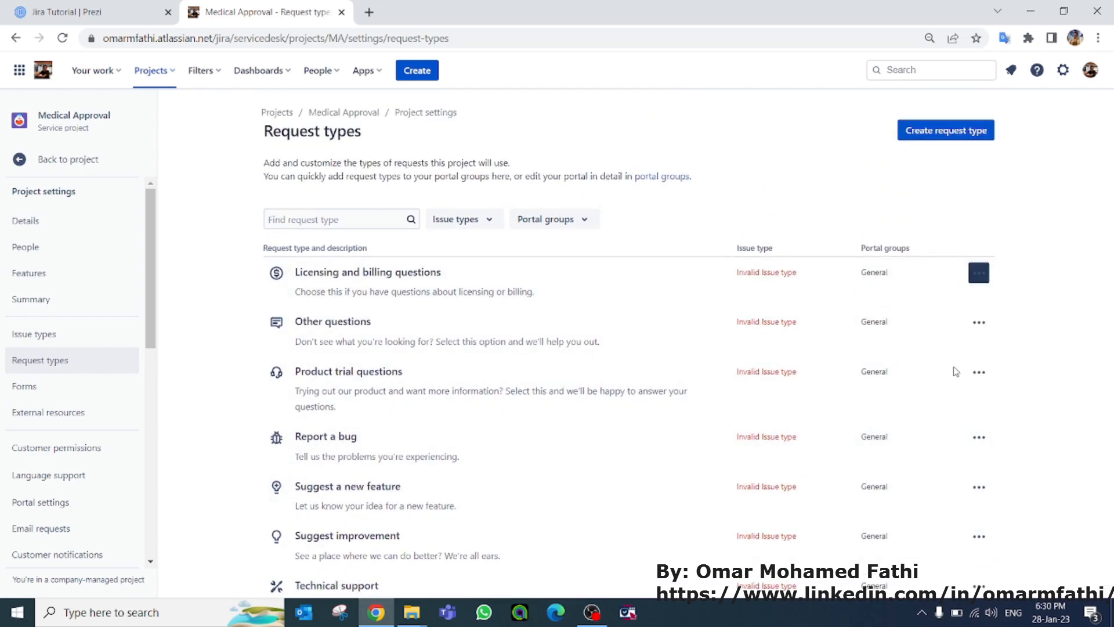
{"action": "left_click", "coordinate": [715, 198]}
{"action": "left_click", "coordinate": [977, 274]}
{"action": "left_click", "coordinate": [960, 369]}
{"action": "left_click", "coordinate": [722, 203]}
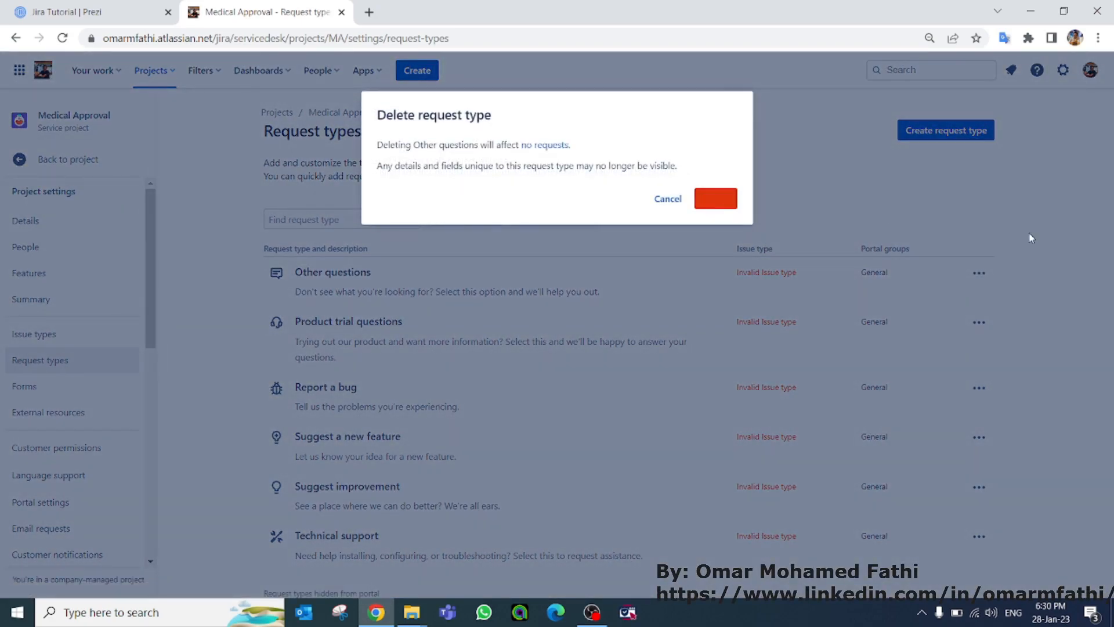
- Delete the Product trial questions and Report a bug request types from the Medical Approval project
{"action": "left_click", "coordinate": [979, 272]}
{"action": "left_click", "coordinate": [928, 368]}
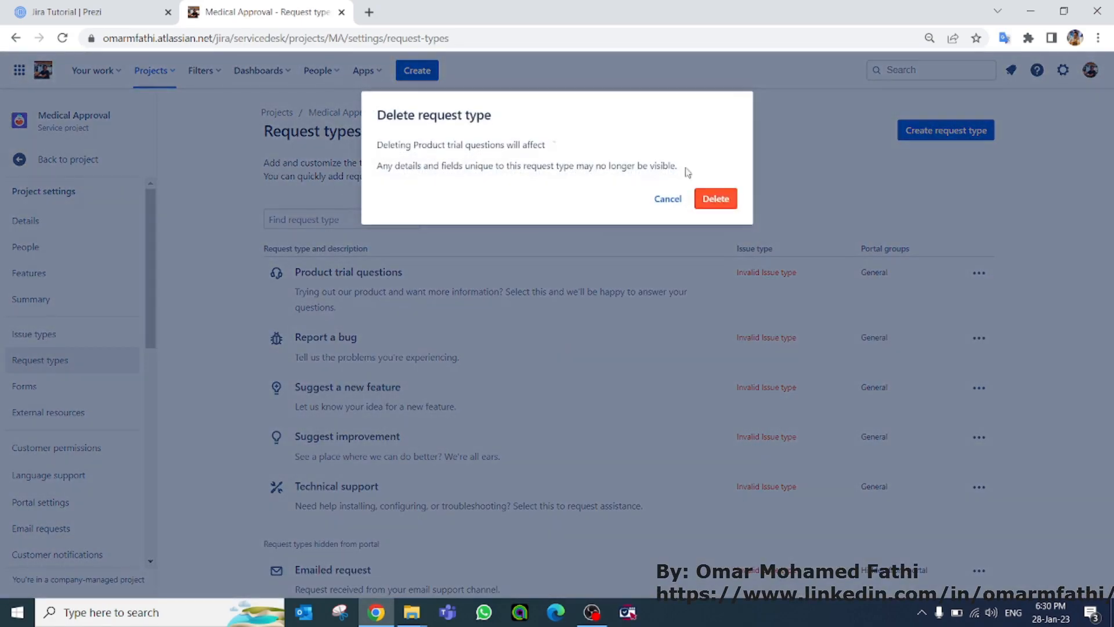
{"action": "left_click", "coordinate": [717, 199]}
{"action": "left_click", "coordinate": [980, 274]}
{"action": "left_click", "coordinate": [935, 370]}
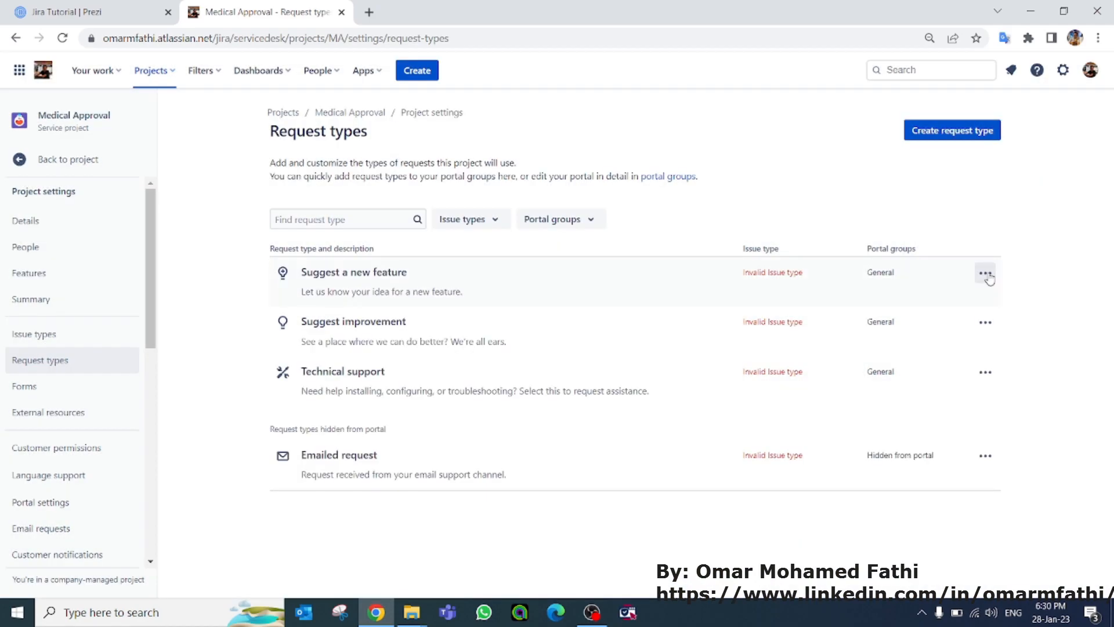
- Delete the Suggest a new feature, Suggest improvement and Technical support request types from the project
{"action": "left_click", "coordinate": [985, 273]}
{"action": "left_click", "coordinate": [927, 365]}
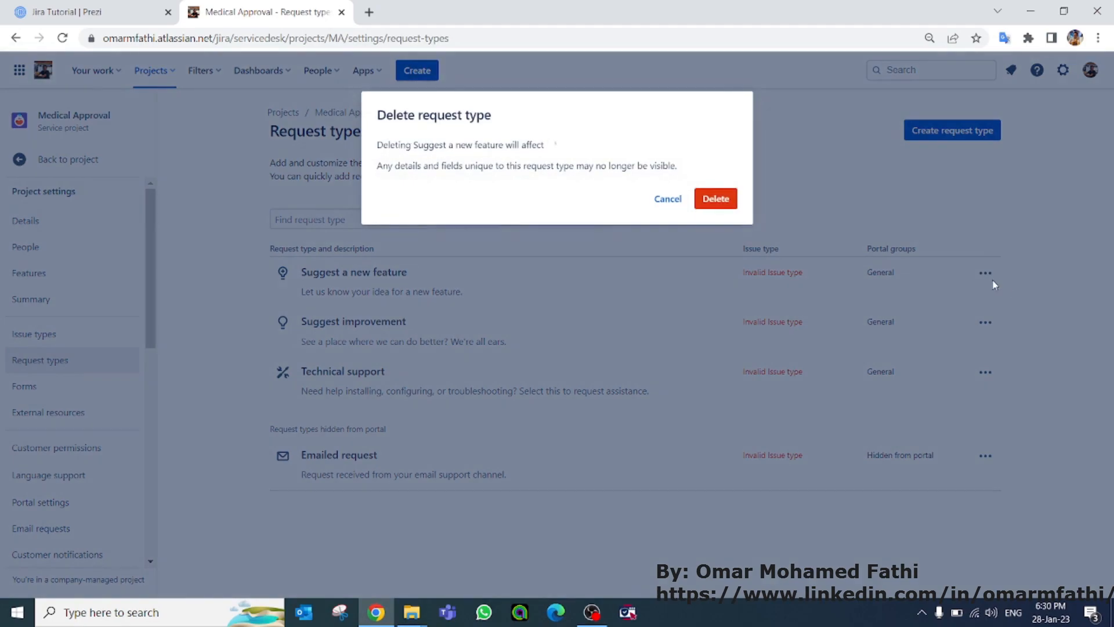
{"action": "left_click", "coordinate": [717, 231]}
{"action": "left_click", "coordinate": [986, 272]}
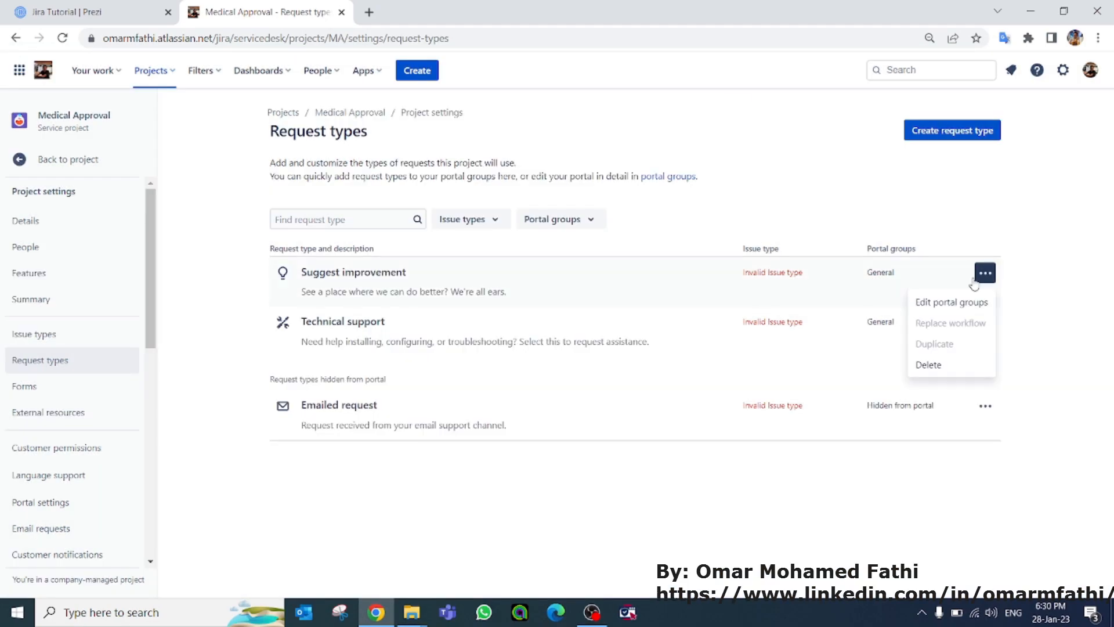
{"action": "left_click", "coordinate": [936, 364]}
{"action": "left_click", "coordinate": [716, 205]}
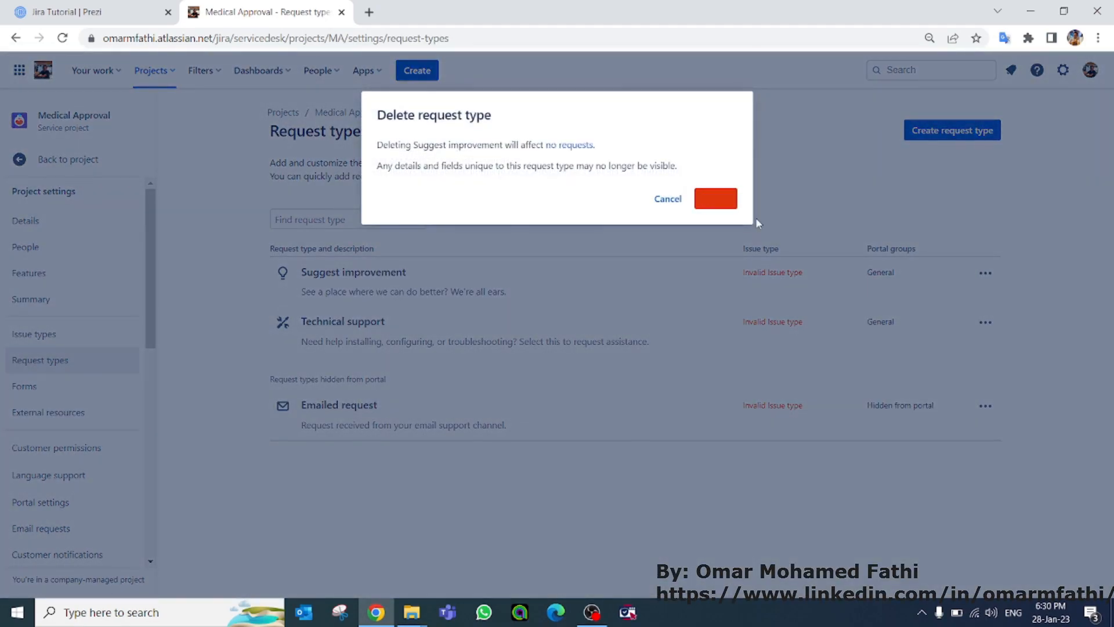
{"action": "left_click", "coordinate": [984, 272]}
{"action": "left_click", "coordinate": [928, 365]}
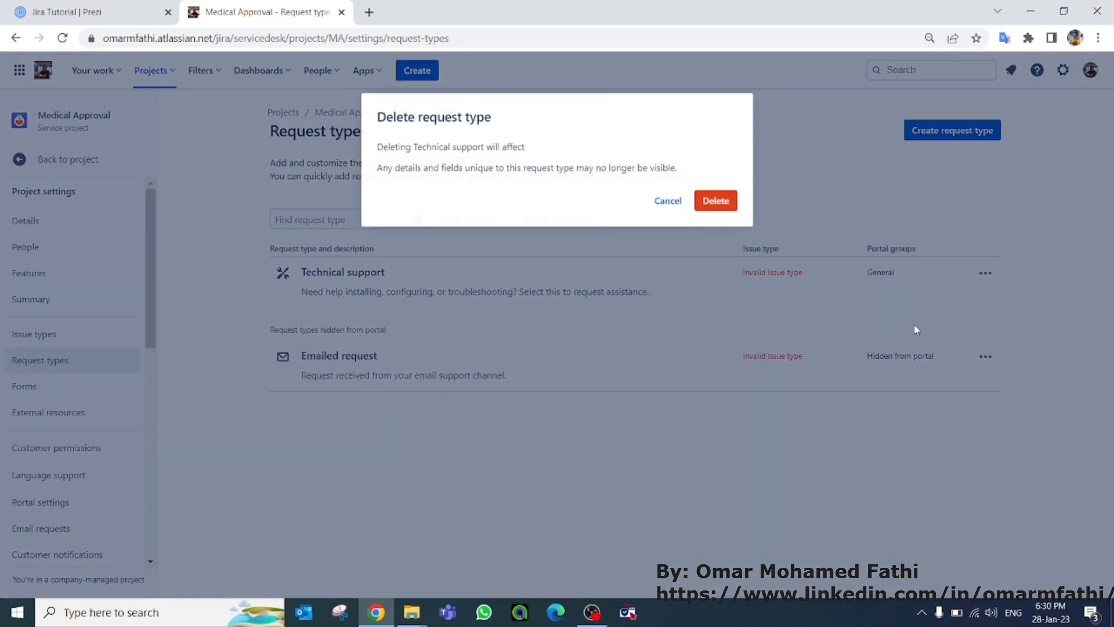
{"action": "left_click", "coordinate": [719, 202]}
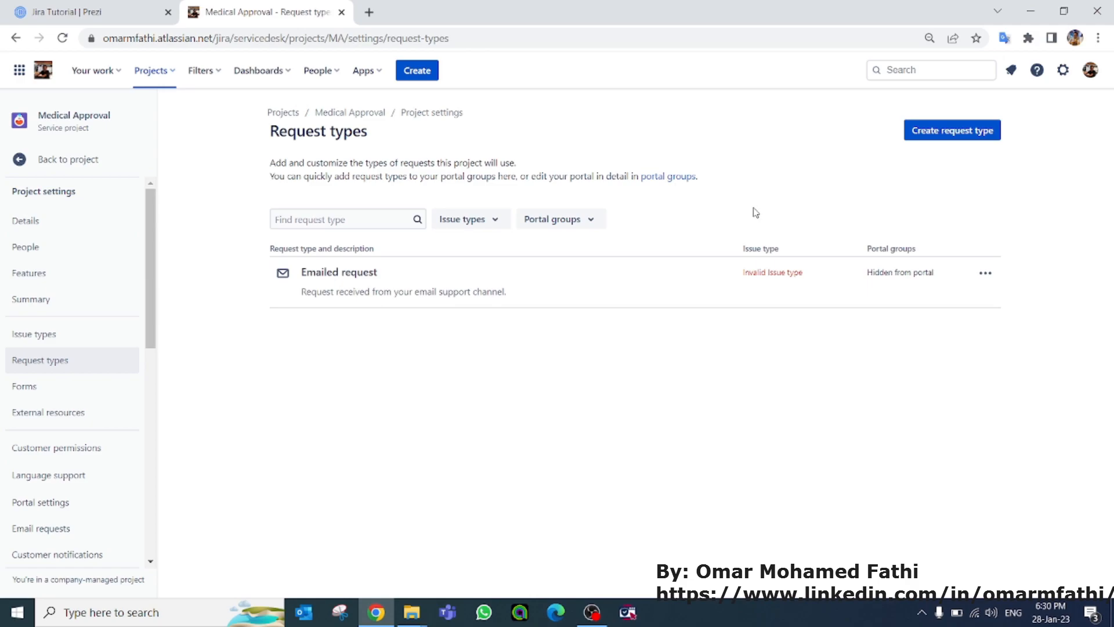
- Start a new request type and name it Hospital Approval
{"action": "left_click", "coordinate": [944, 135]}
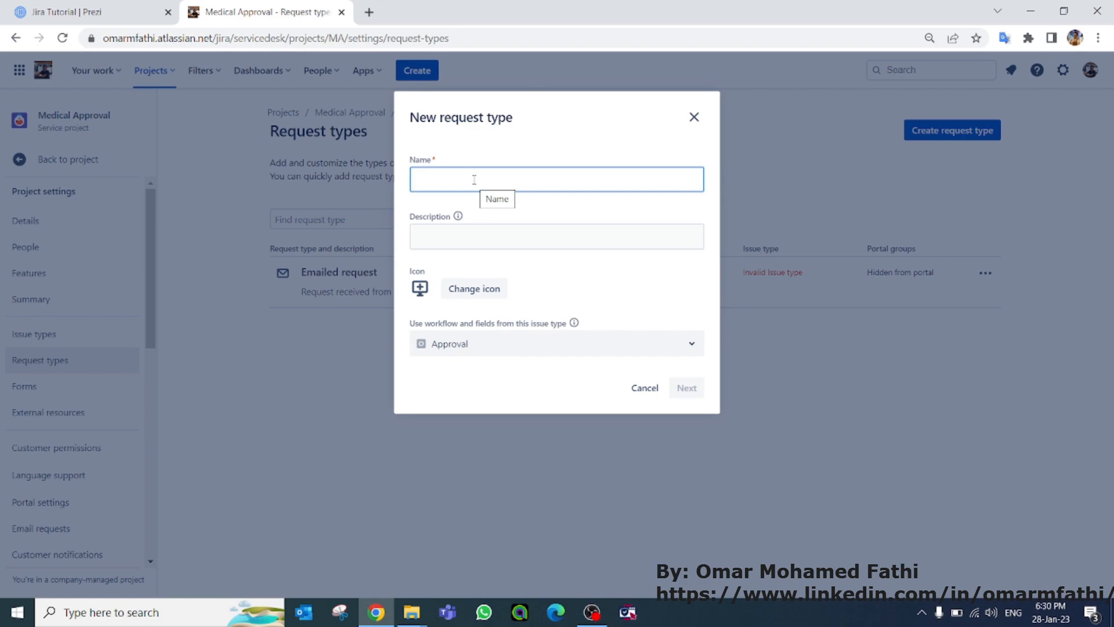
{"action": "type", "text": "Medical Appr"}
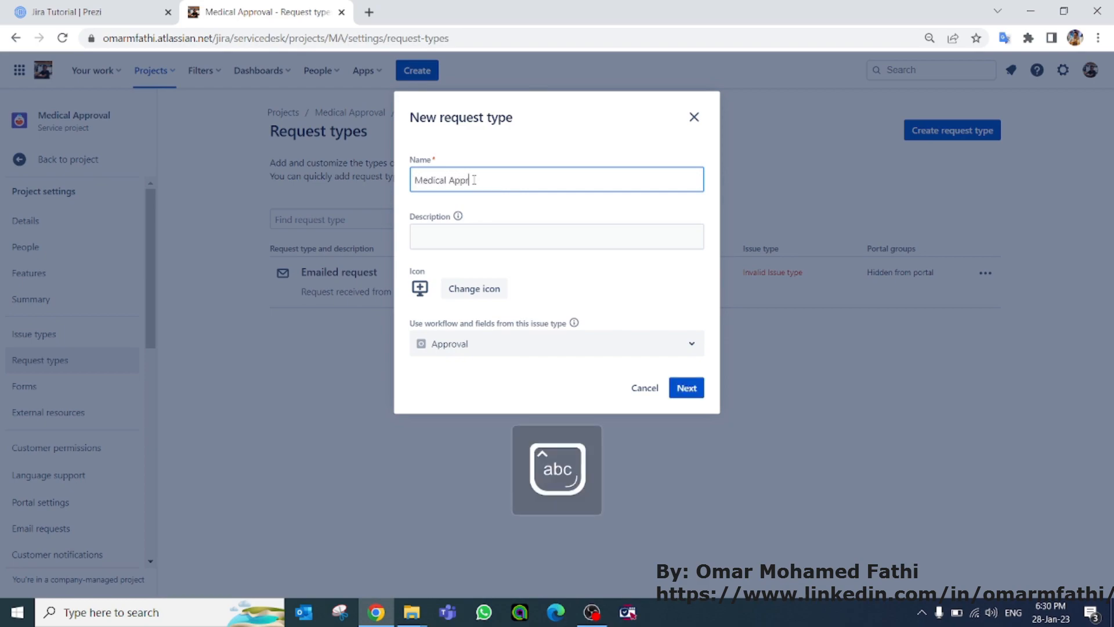
{"action": "type", "text": "oval"}
{"action": "double_click", "coordinate": [427, 179]}
{"action": "type", "text": "Hospital"}
- Change the Hospital Approval request type's icon to the default avatar of a calendar-like window with a plus sign
{"action": "left_click", "coordinate": [457, 288]}
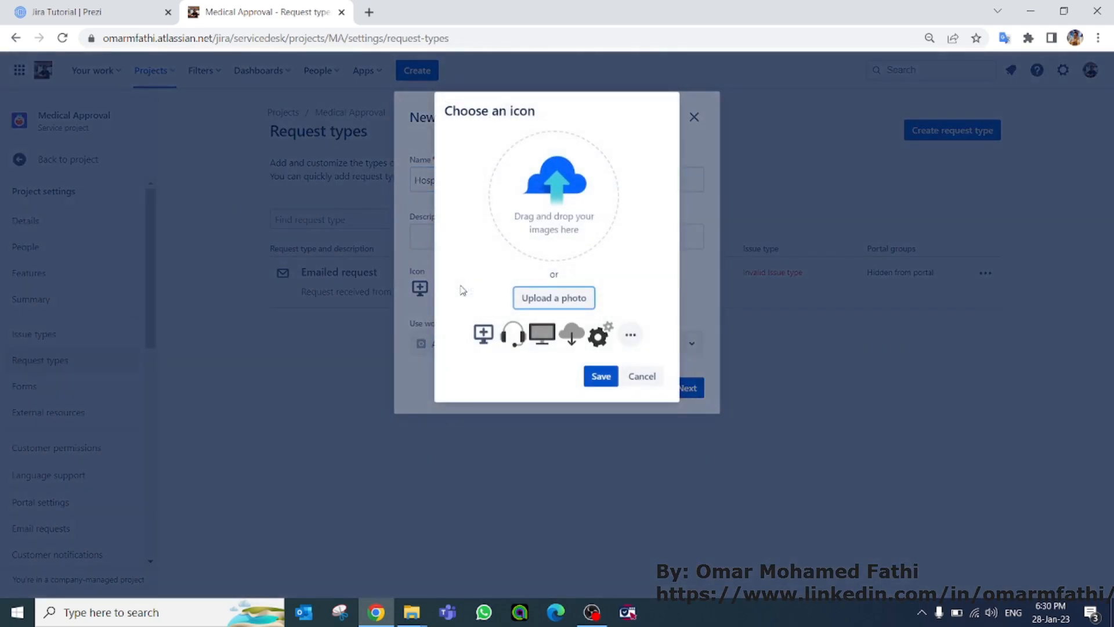
{"action": "left_click", "coordinate": [630, 334]}
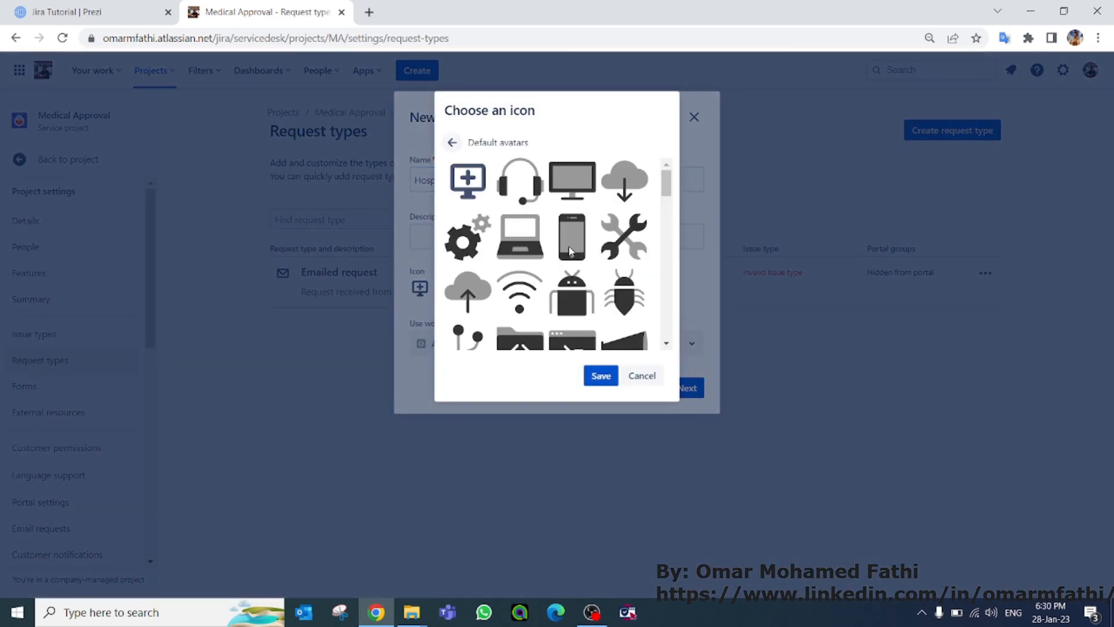
{"action": "scroll", "coordinate": [518, 252], "scroll_direction": "down", "scroll_amount": 6}
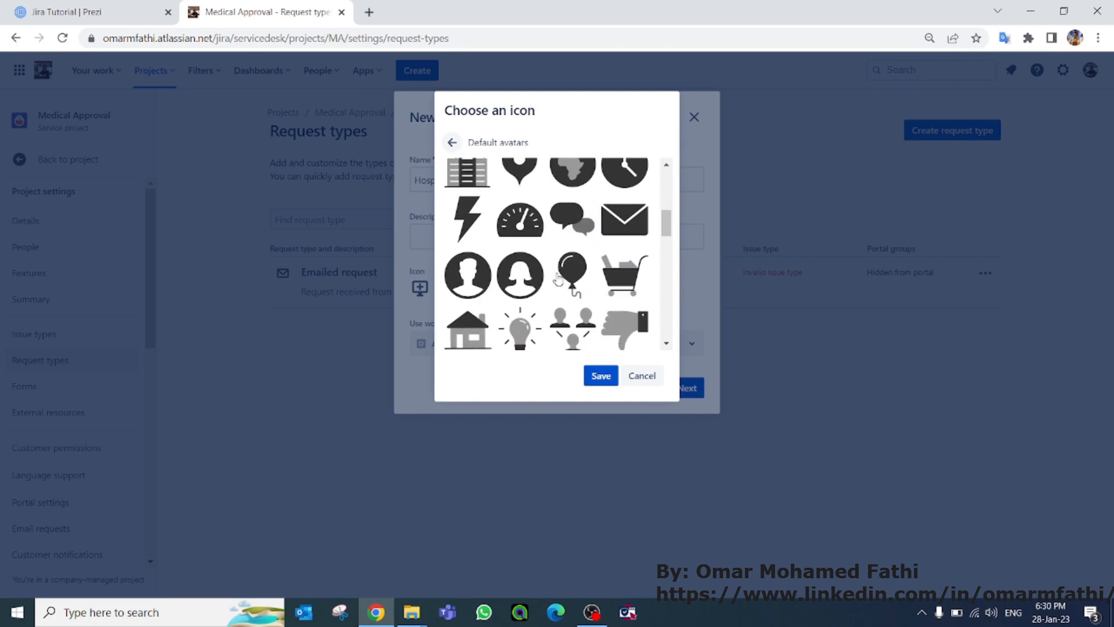
{"action": "scroll", "coordinate": [557, 279], "scroll_direction": "down", "scroll_amount": 7}
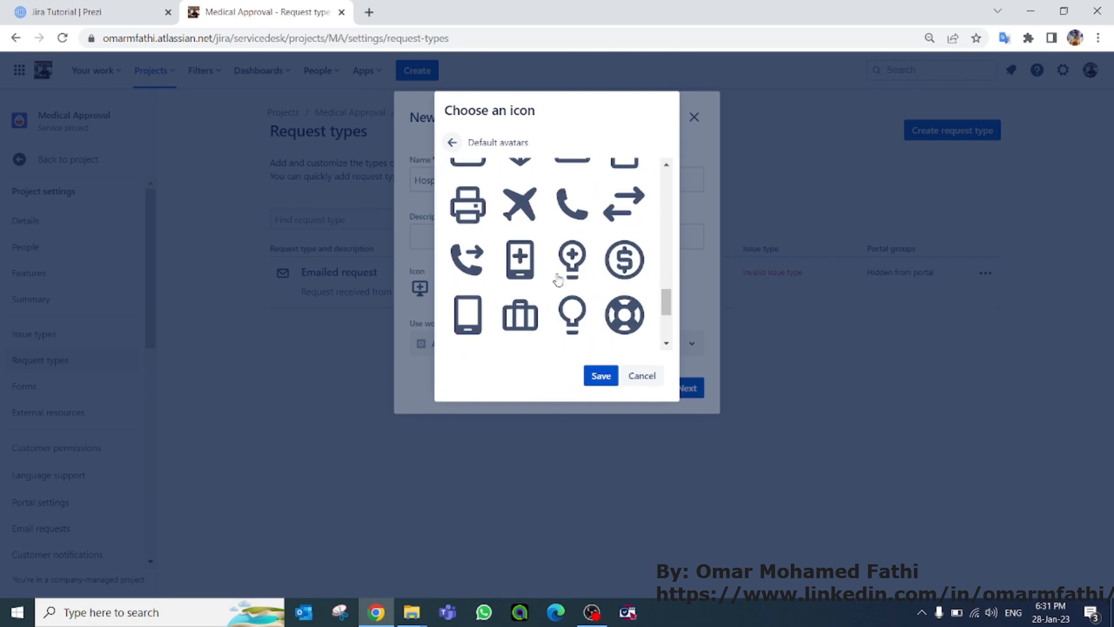
{"action": "scroll", "coordinate": [556, 278], "scroll_direction": "down", "scroll_amount": 2}
{"action": "left_click", "coordinate": [571, 272]}
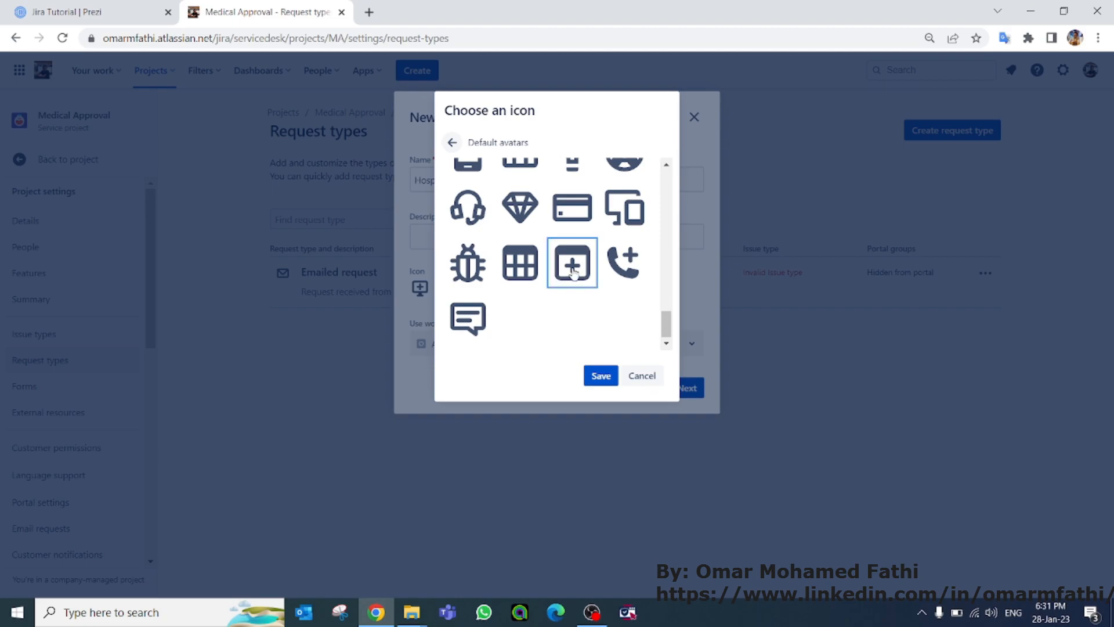
{"action": "left_click", "coordinate": [604, 375]}
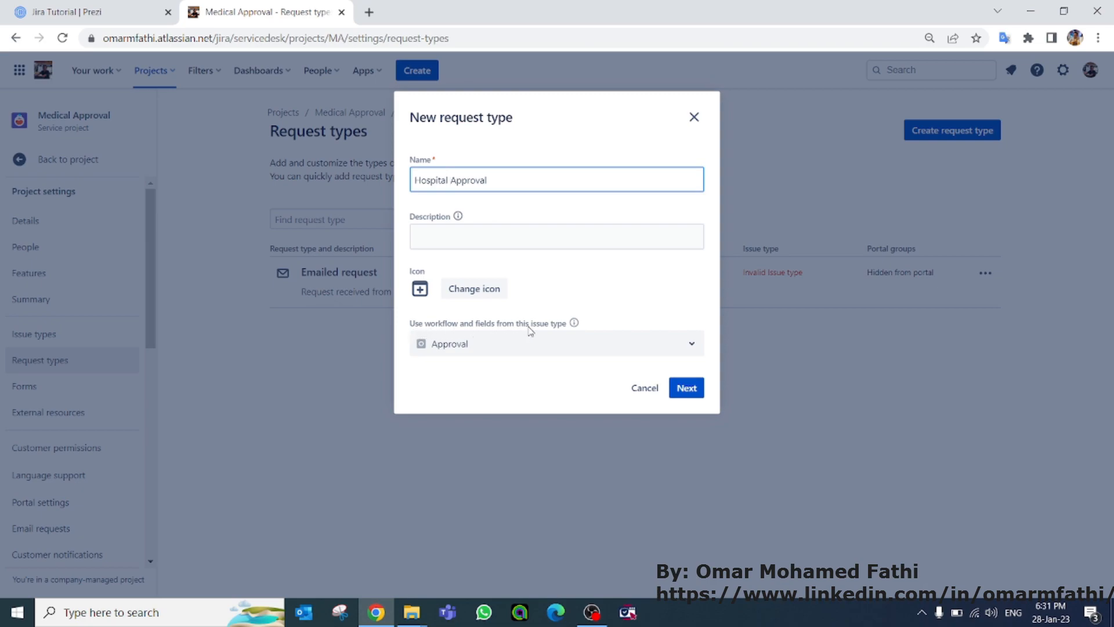
- Base Hospital Approval on the Approval issue type, create it without a portal group and return to the request types list
{"action": "left_click", "coordinate": [511, 357]}
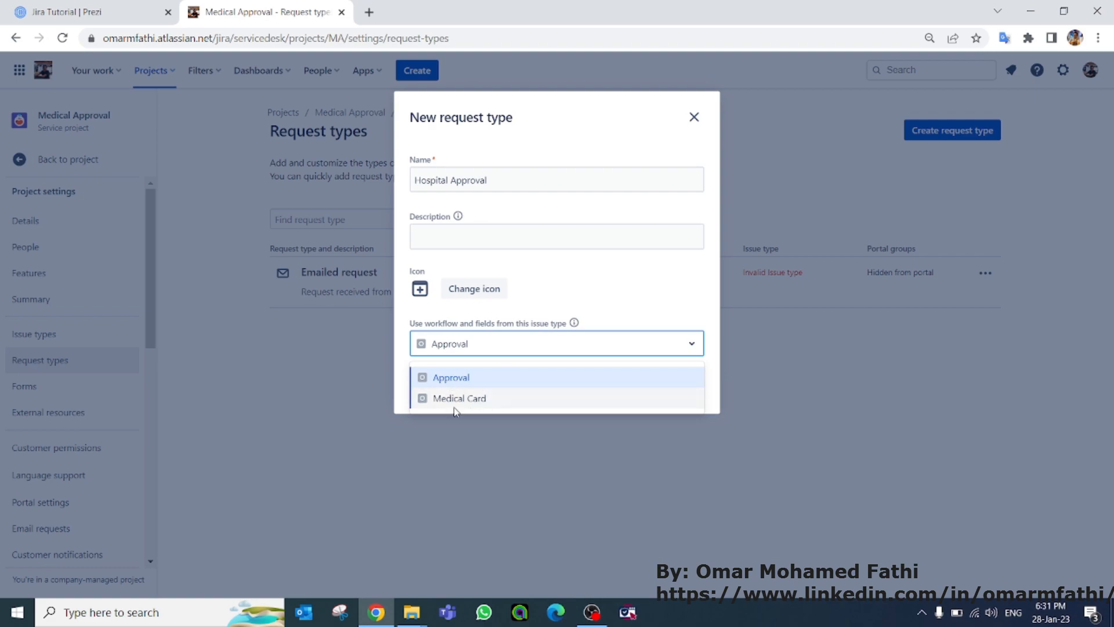
{"action": "left_click", "coordinate": [455, 383]}
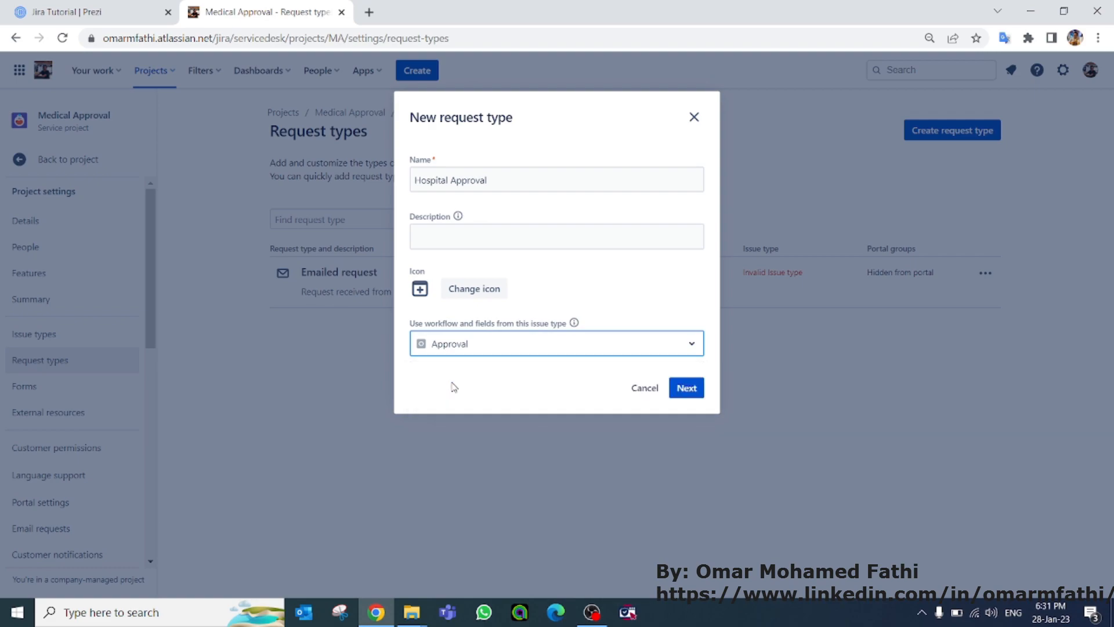
{"action": "left_click", "coordinate": [686, 389]}
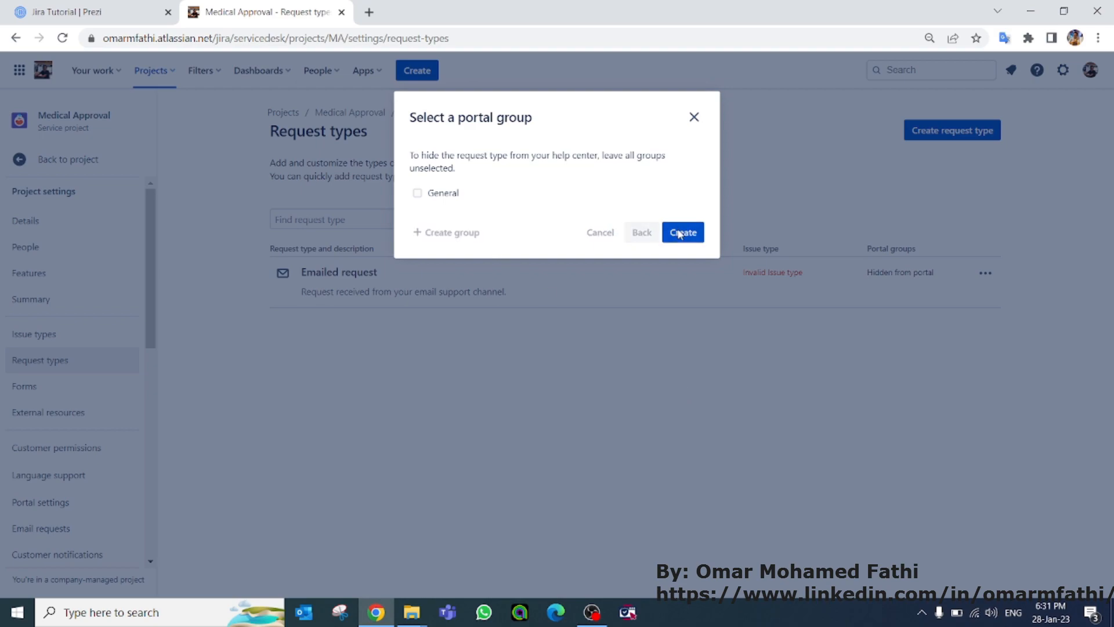
{"action": "left_click", "coordinate": [680, 233]}
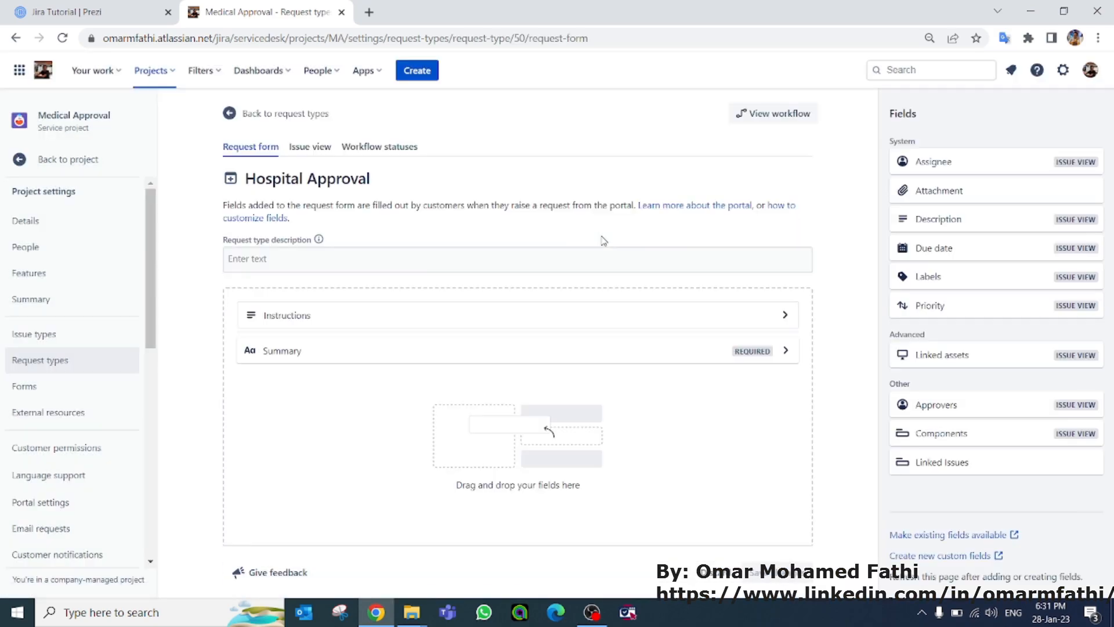
{"action": "left_click", "coordinate": [286, 115]}
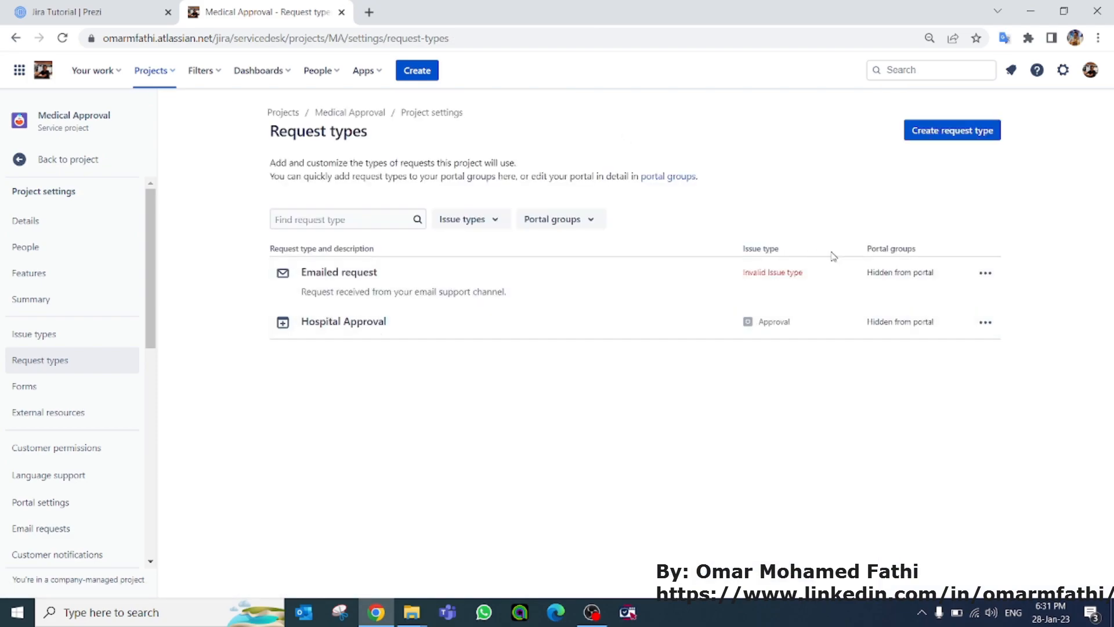
- Start another new request type and name it Pharmacy Approval
{"action": "left_click", "coordinate": [984, 134]}
{"action": "left_click", "coordinate": [538, 168]}
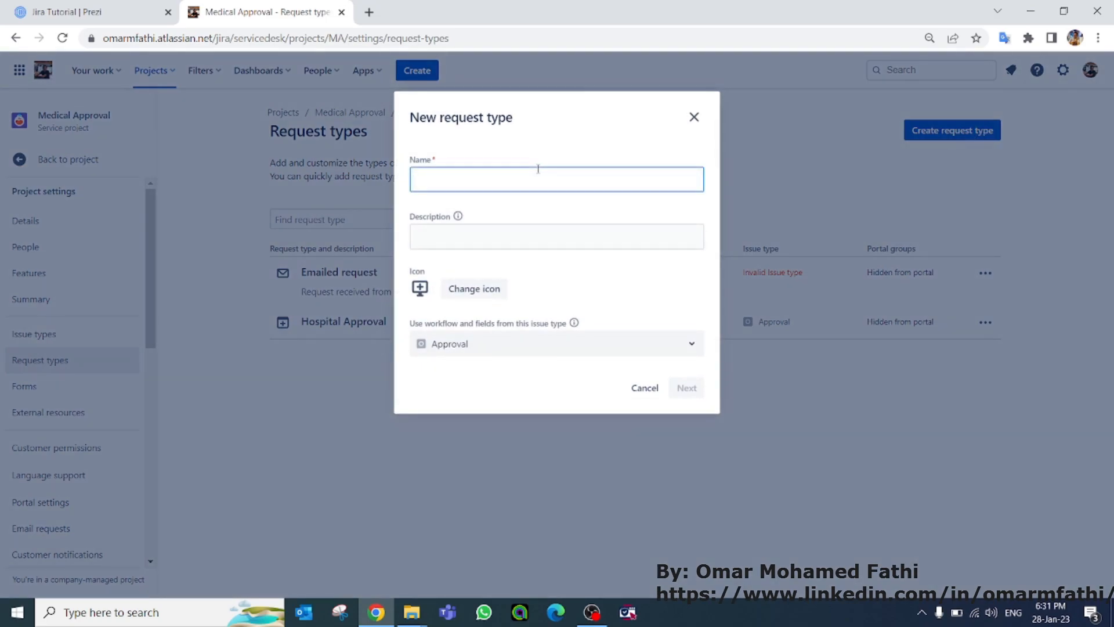
{"action": "key", "text": "Caps_Lock"}
{"action": "type", "text": "P"}
{"action": "key", "text": "Caps_Lock"}
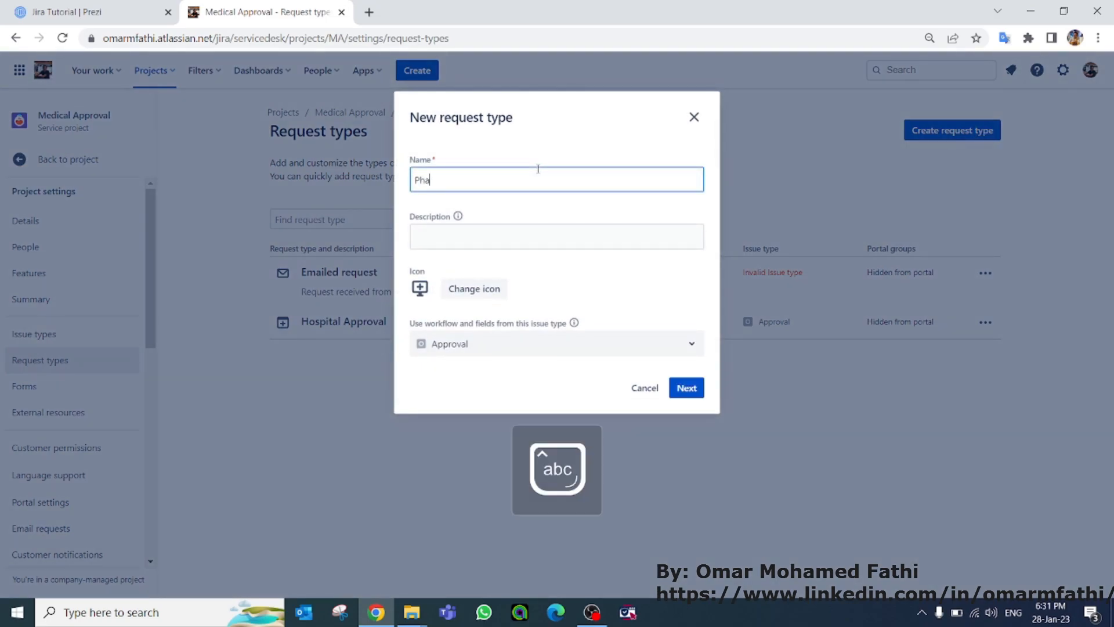
{"action": "type", "text": "harmacy"}
{"action": "key", "text": "Caps_Lock"}
{"action": "type", "text": "A"}
{"action": "key", "text": "Caps_Lock"}
{"action": "type", "text": "pproval"}
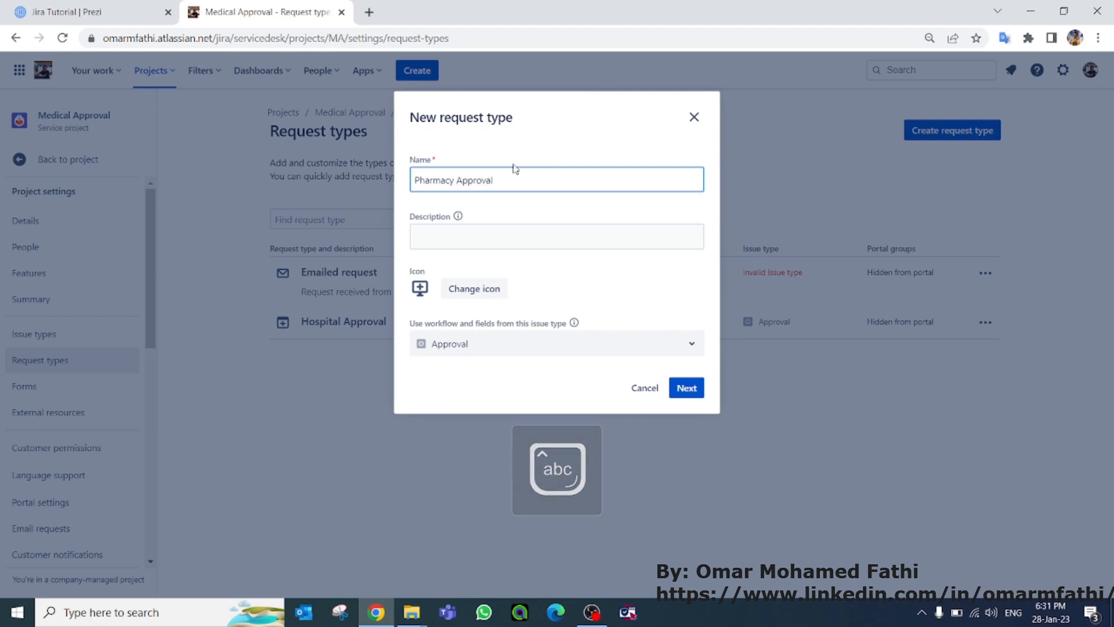
- Create Pharmacy Approval with the default monitor icon, the Approval issue type and no portal group, and return to the request types list
{"action": "left_click", "coordinate": [464, 292]}
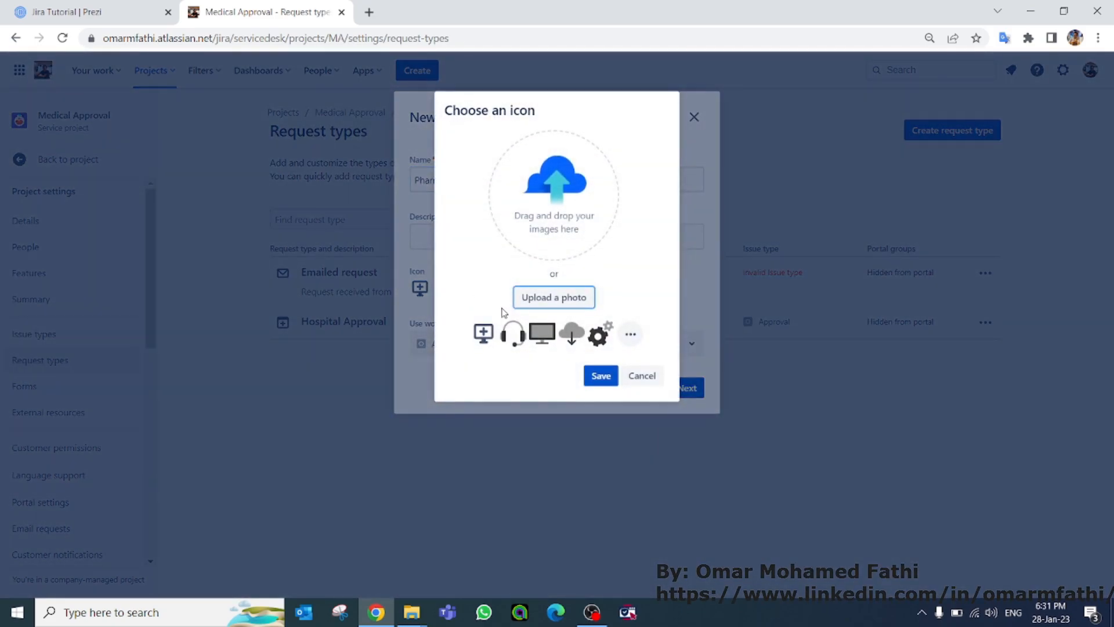
{"action": "left_click", "coordinate": [601, 375]}
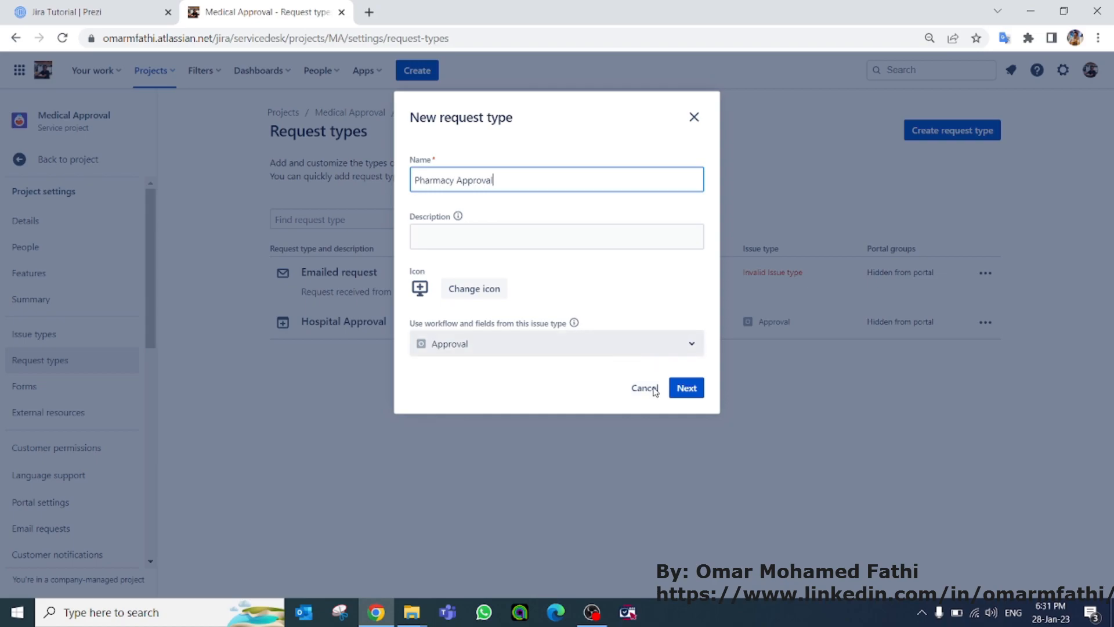
{"action": "left_click", "coordinate": [694, 389]}
{"action": "left_click", "coordinate": [691, 235]}
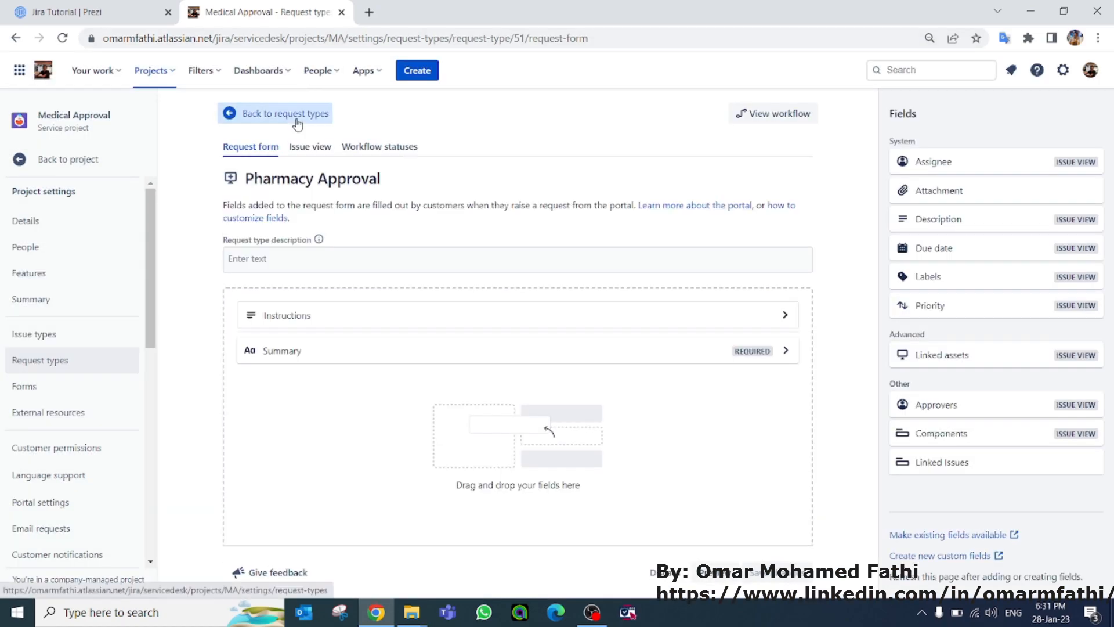
{"action": "left_click", "coordinate": [290, 114]}
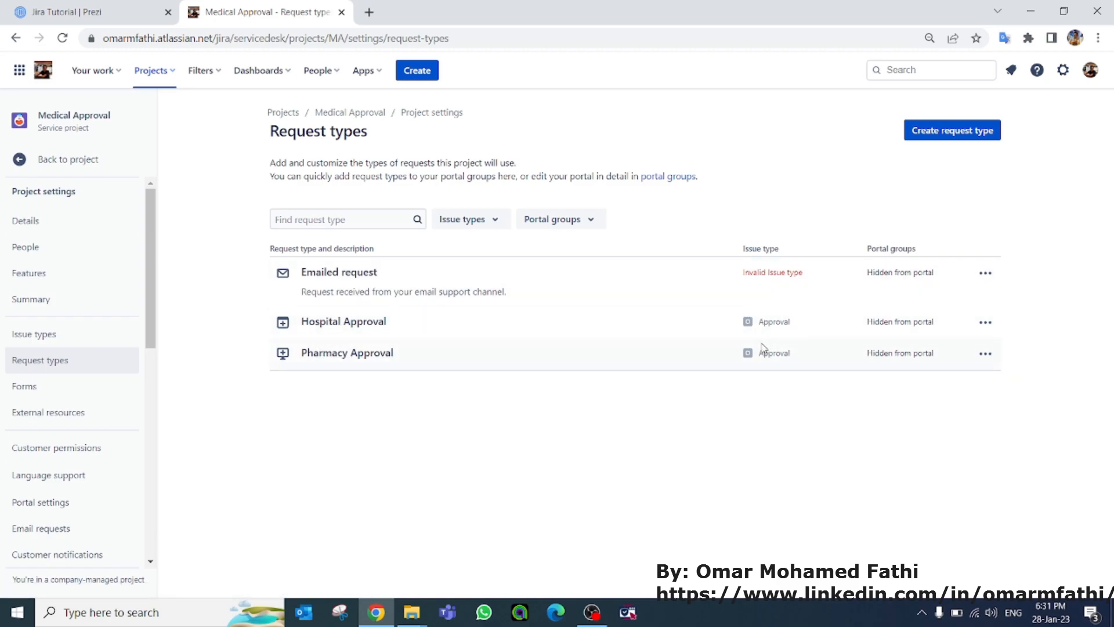
- Create a Renewal request type based on the Medical Card issue type without a portal group, and return to the request types list
{"action": "left_click", "coordinate": [963, 137]}
{"action": "left_click", "coordinate": [484, 177]}
{"action": "key", "text": "Caps_Lock"}
{"action": "type", "text": "R"}
{"action": "key", "text": "Caps_Lock"}
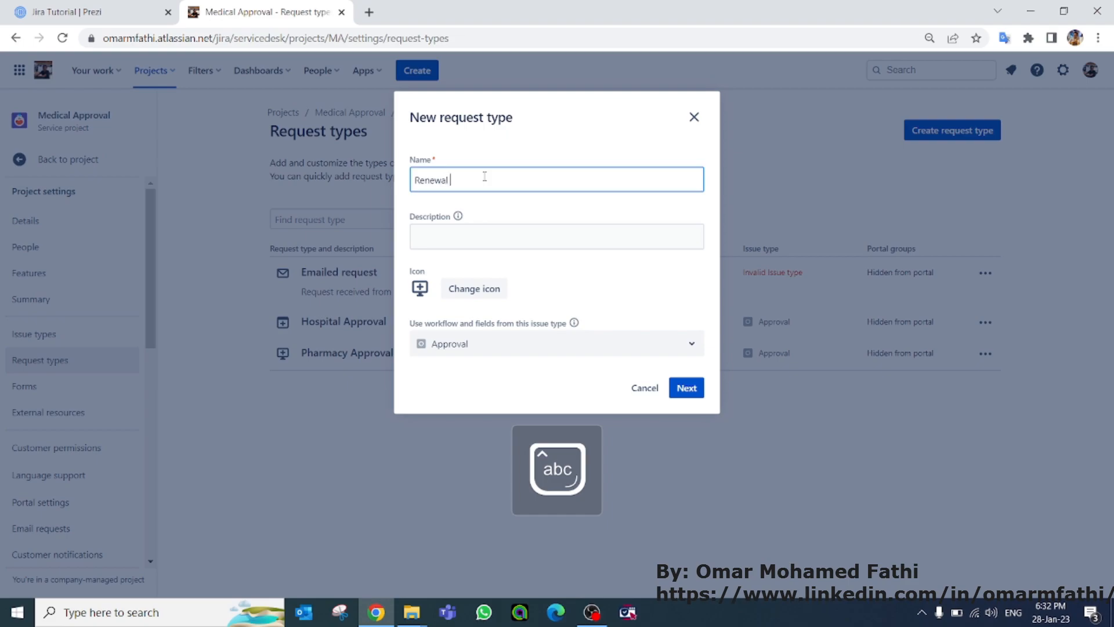
{"action": "left_click", "coordinate": [520, 351]}
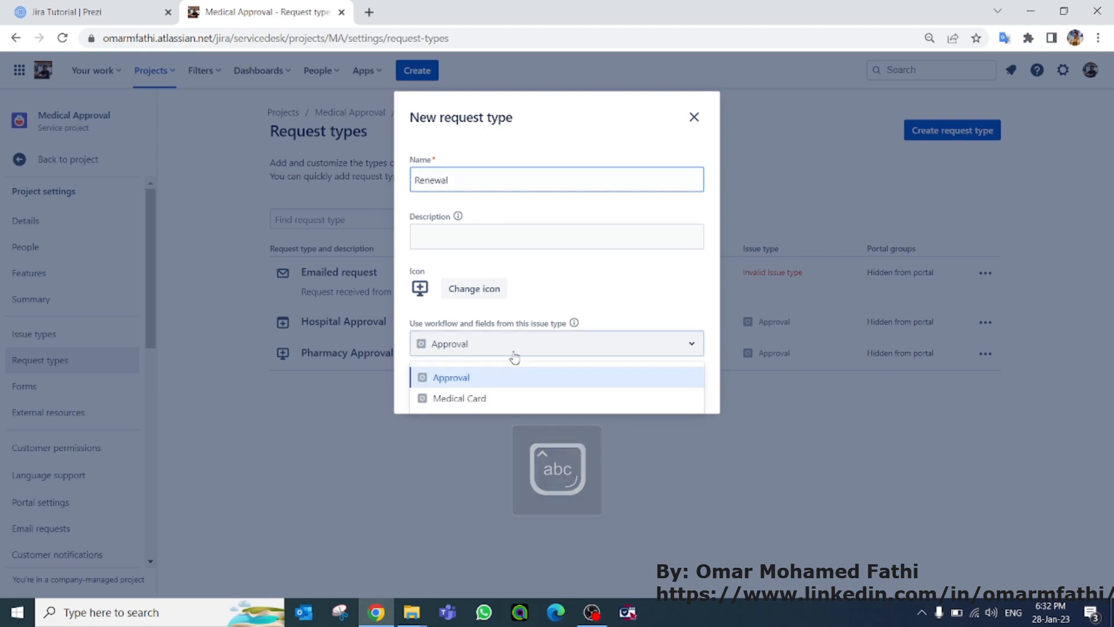
{"action": "left_click", "coordinate": [476, 399]}
{"action": "left_click", "coordinate": [686, 387]}
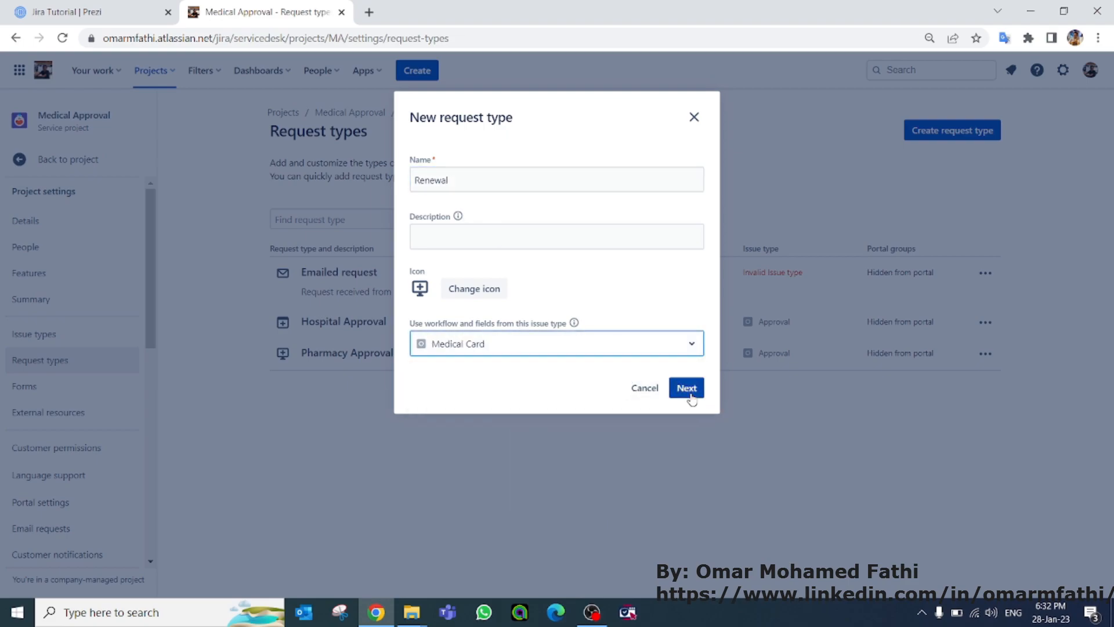
{"action": "left_click", "coordinate": [685, 232]}
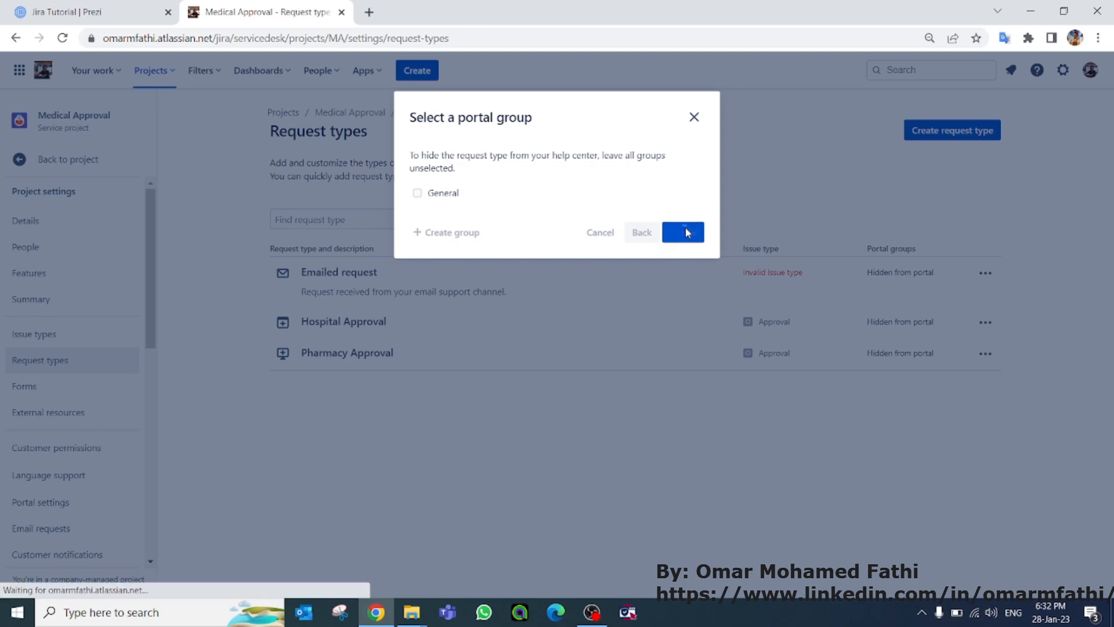
{"action": "left_click", "coordinate": [263, 116]}
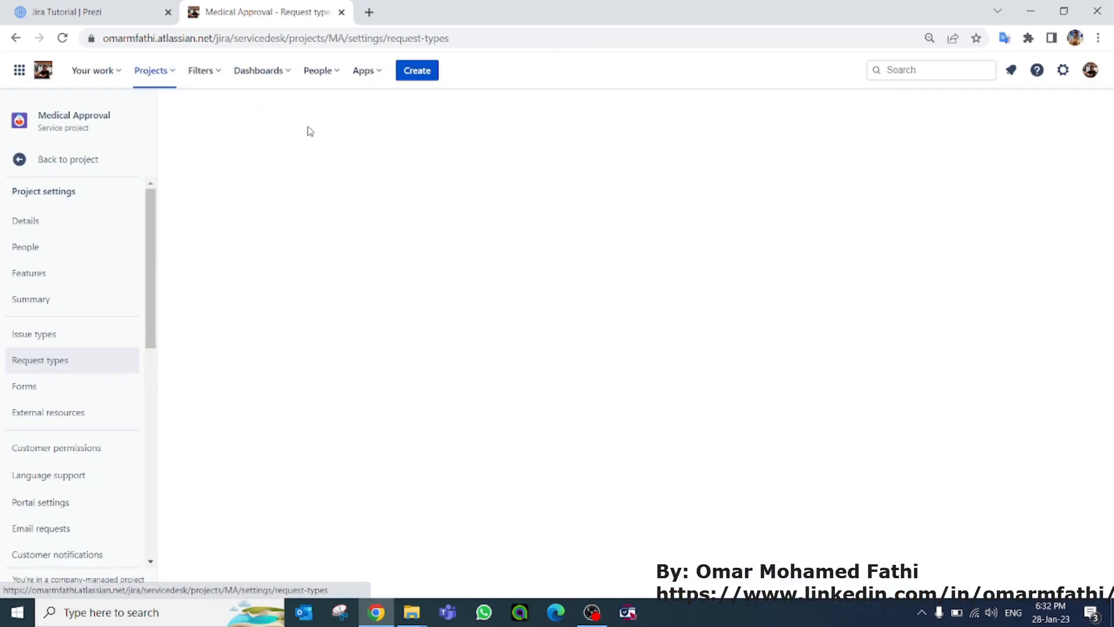
- Start a new request type and name it Activate my card
{"action": "left_click", "coordinate": [967, 134]}
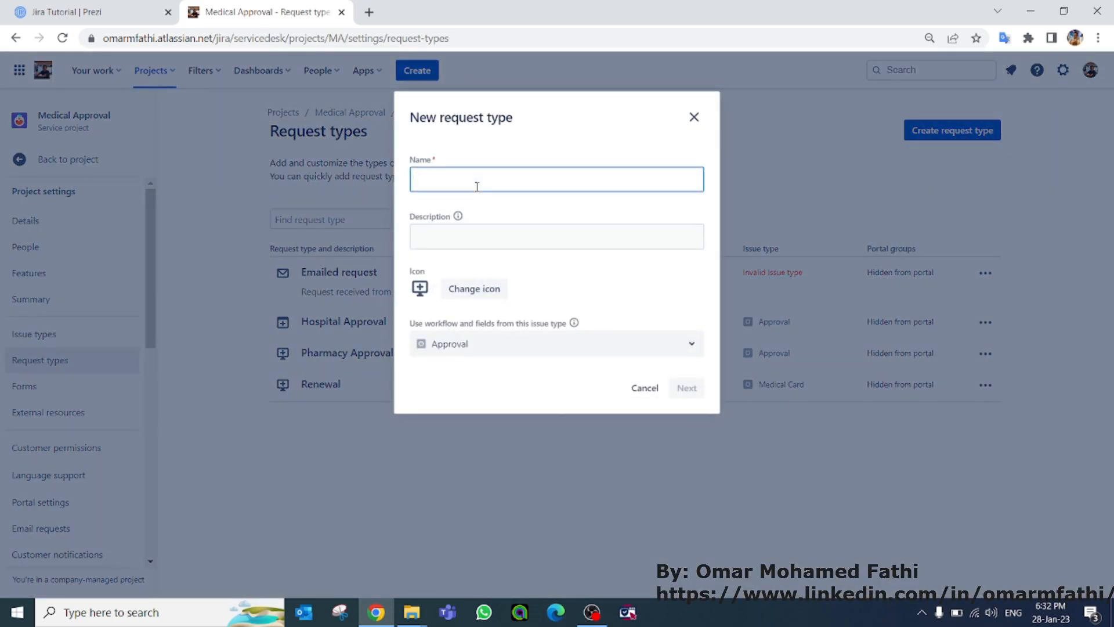
{"action": "key", "text": "Caps_Lock"}
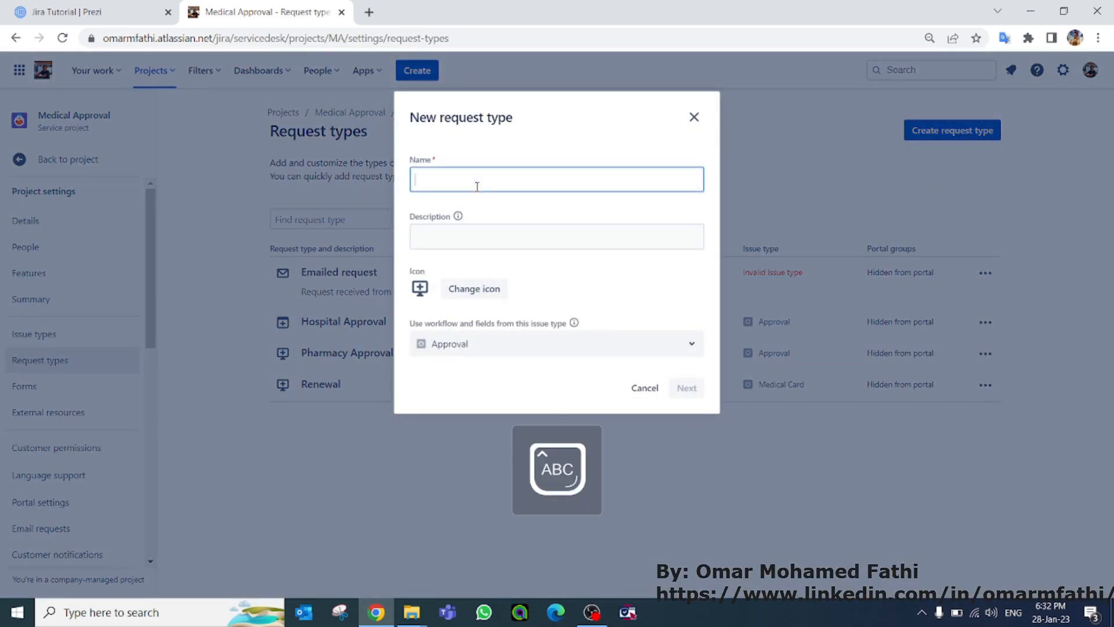
{"action": "type", "text": "D"}
{"action": "key", "text": "Caps_Lock"}
{"action": "type", "text": "e"}
{"action": "type", "text": "a"}
{"action": "key", "text": "BackSpace"}
{"action": "key", "text": "BackSpace"}
{"action": "key", "text": "BackSpace"}
{"action": "key", "text": "Caps_Lock"}
{"action": "type", "text": "Activat"}
{"action": "key", "text": "Caps_Lock"}
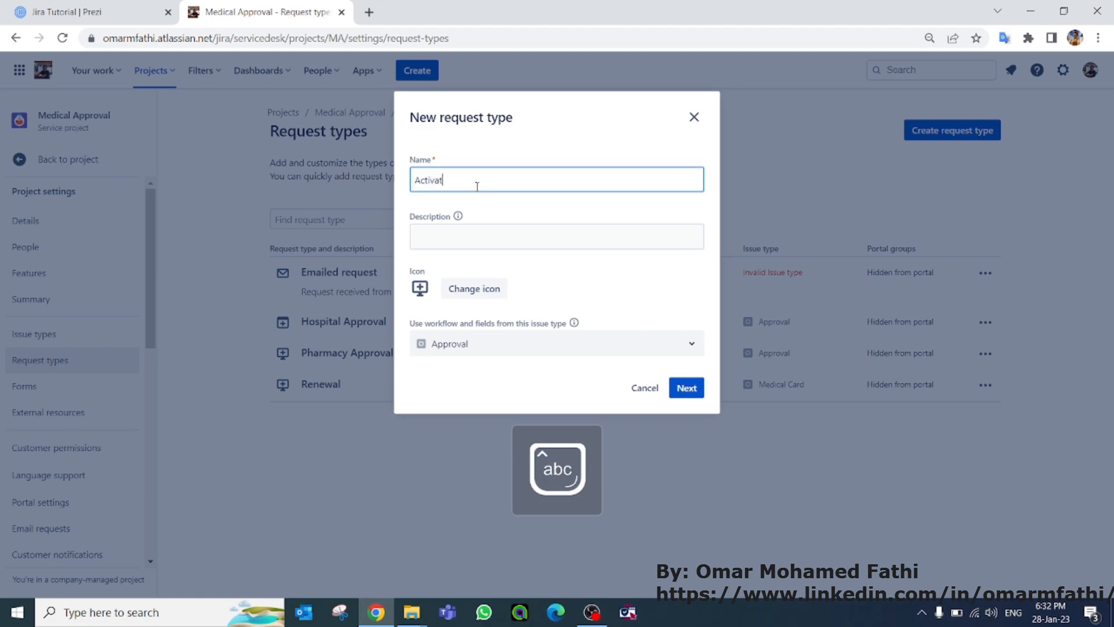
{"action": "type", "text": "e my card"}
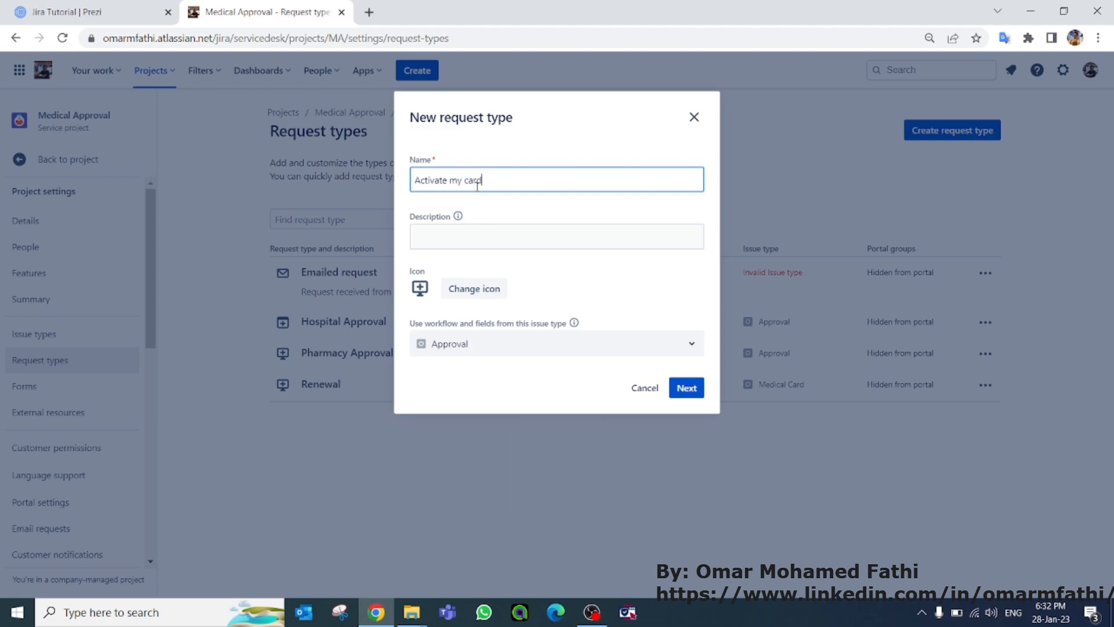
- Base Activate my card on the Medical Card issue type, create it without a portal group and return to the request types list
{"action": "left_click", "coordinate": [461, 352]}
{"action": "left_click", "coordinate": [474, 403]}
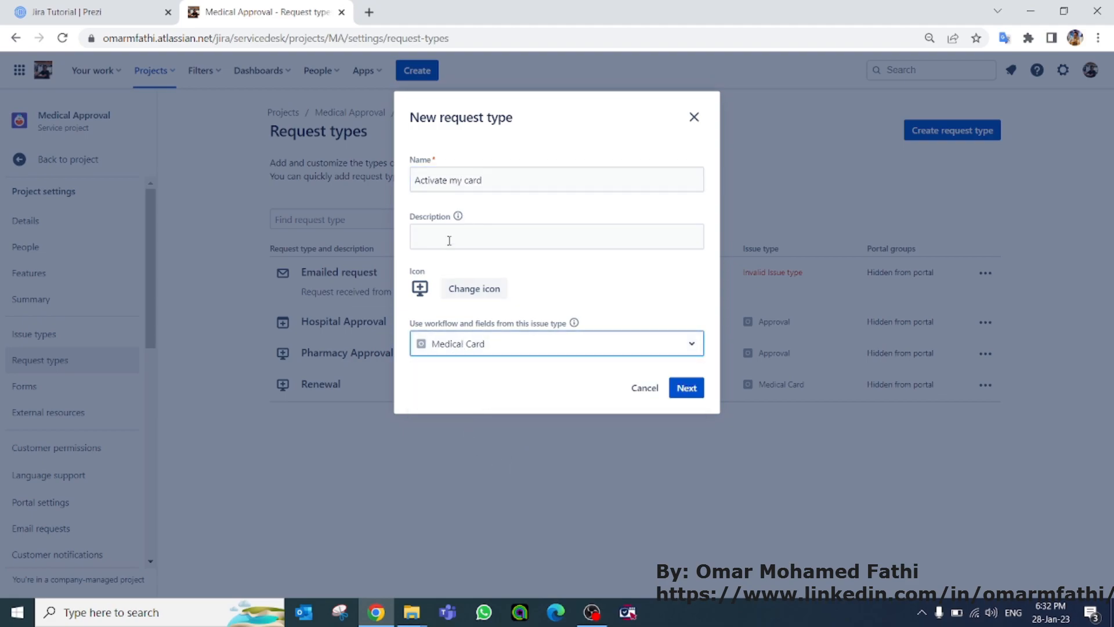
{"action": "left_click", "coordinate": [688, 389]}
{"action": "left_click", "coordinate": [672, 242]}
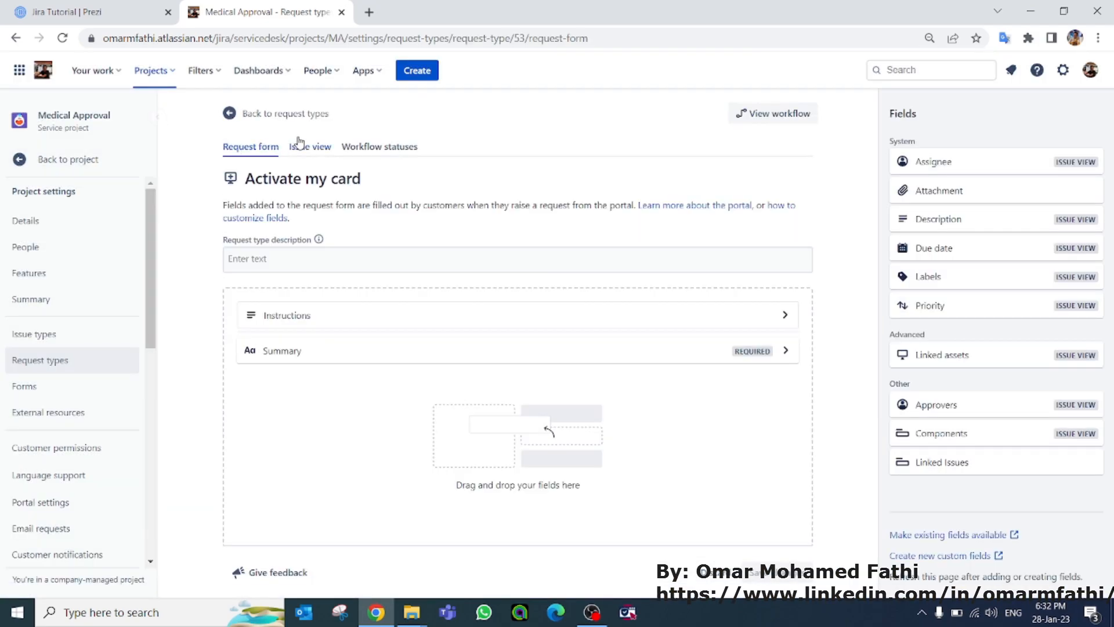
{"action": "left_click", "coordinate": [281, 116]}
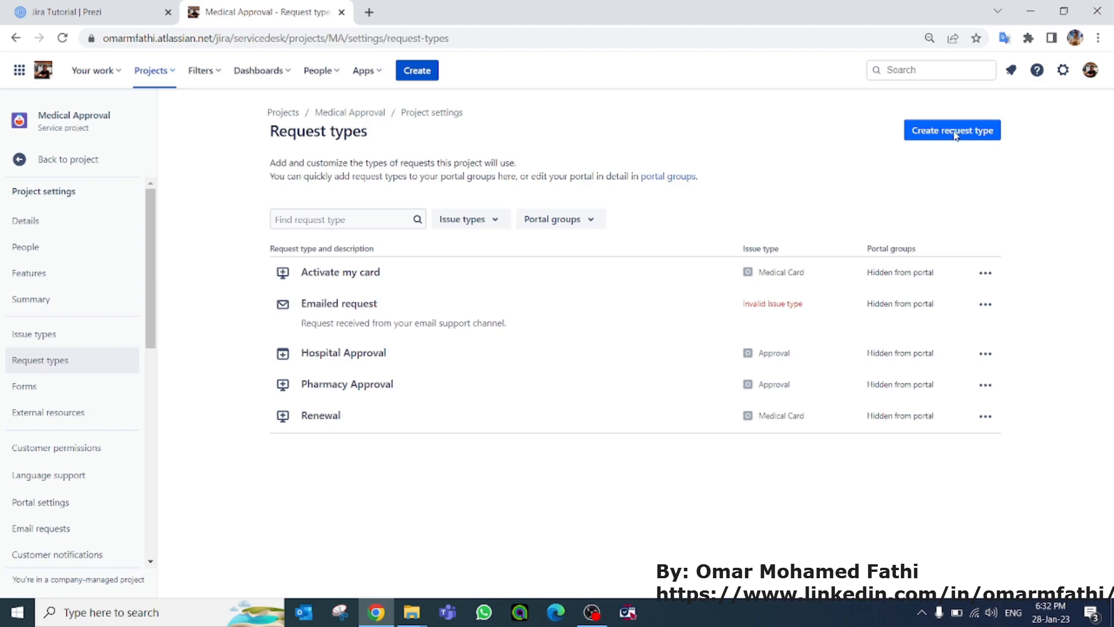
- Create a Deactivate My card request type based on the Medical Card issue type without a portal group, and return to the request types list
{"action": "left_click", "coordinate": [954, 131]}
{"action": "left_click", "coordinate": [499, 180]}
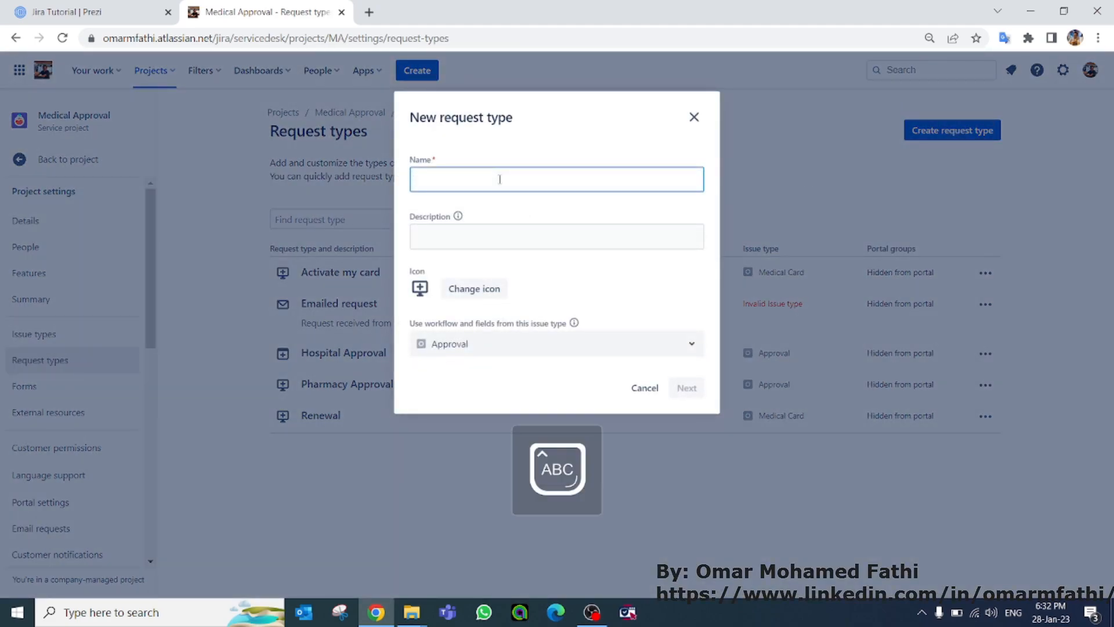
{"action": "type", "text": "Deactiva"}
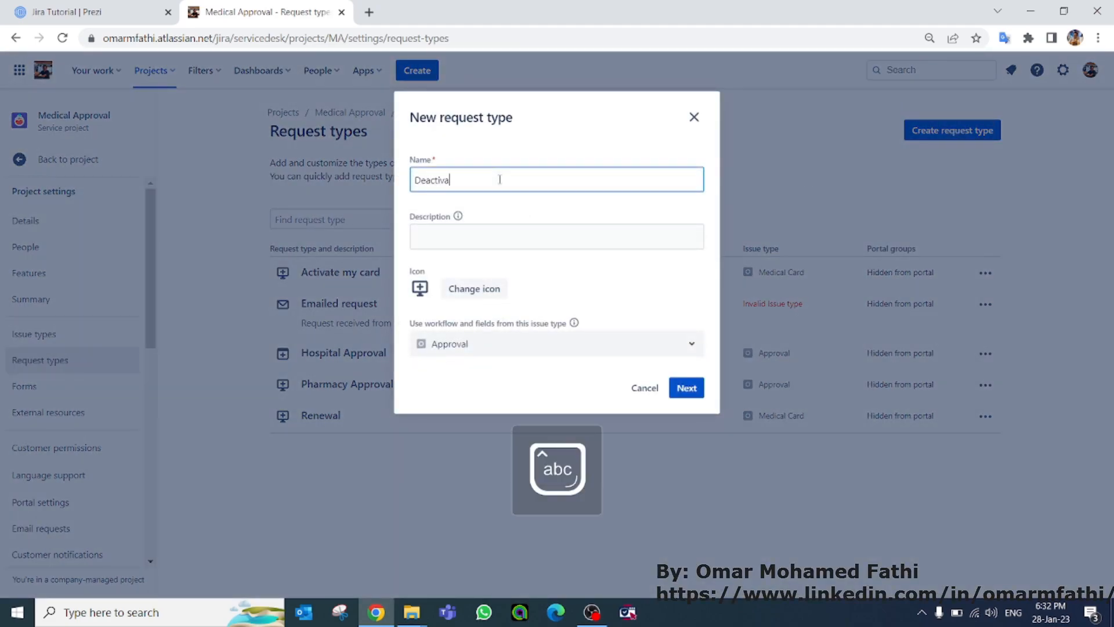
{"action": "type", "text": "te My card"}
{"action": "left_click", "coordinate": [498, 347]}
{"action": "left_click", "coordinate": [481, 397]}
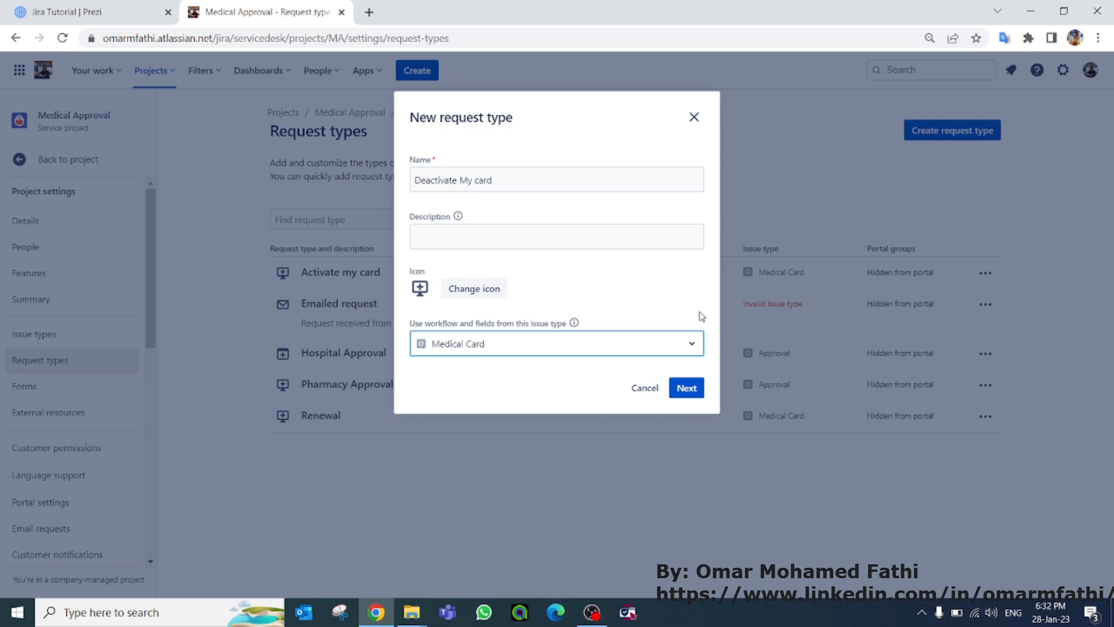
{"action": "left_click", "coordinate": [692, 386]}
{"action": "left_click", "coordinate": [671, 239]}
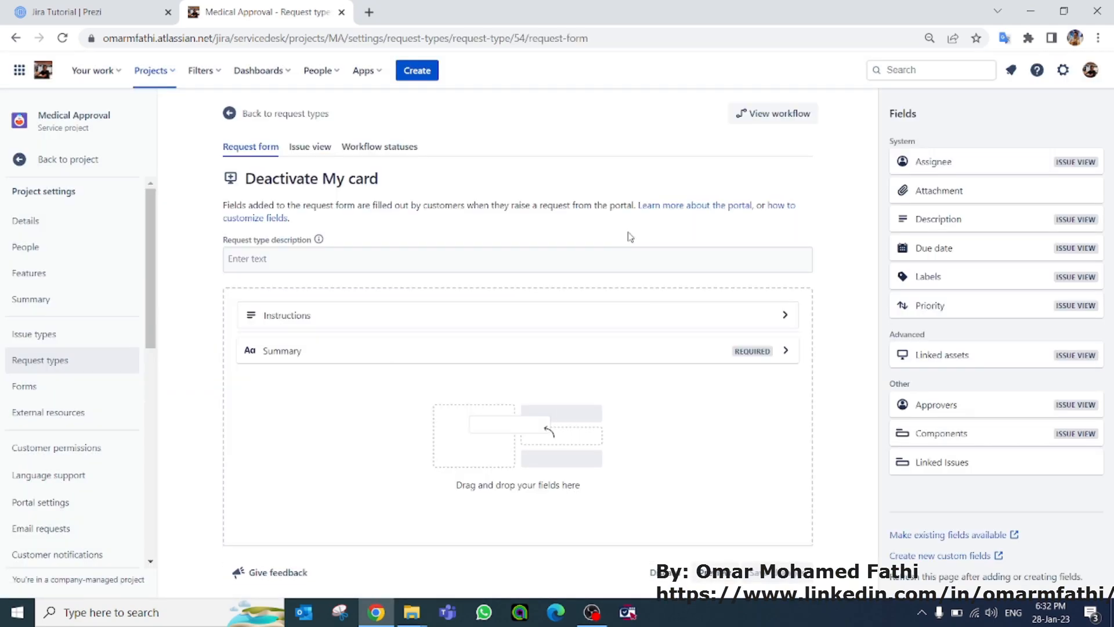
{"action": "left_click", "coordinate": [232, 114]}
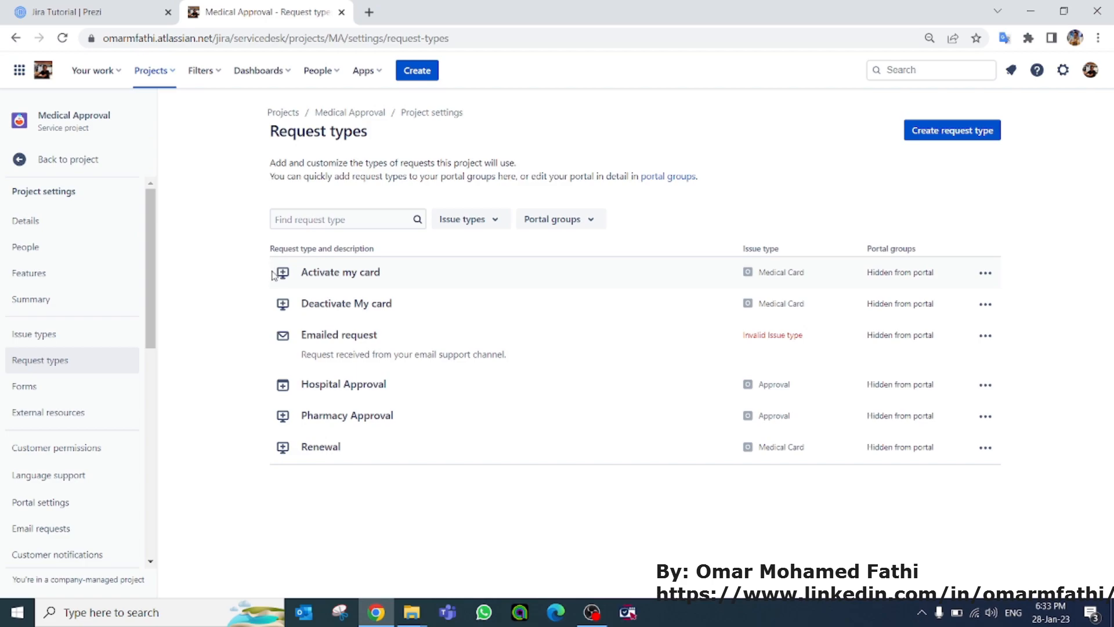
- Filter the request types list by the Medical Card issue type, and by Approval instead
{"action": "left_click", "coordinate": [462, 219]}
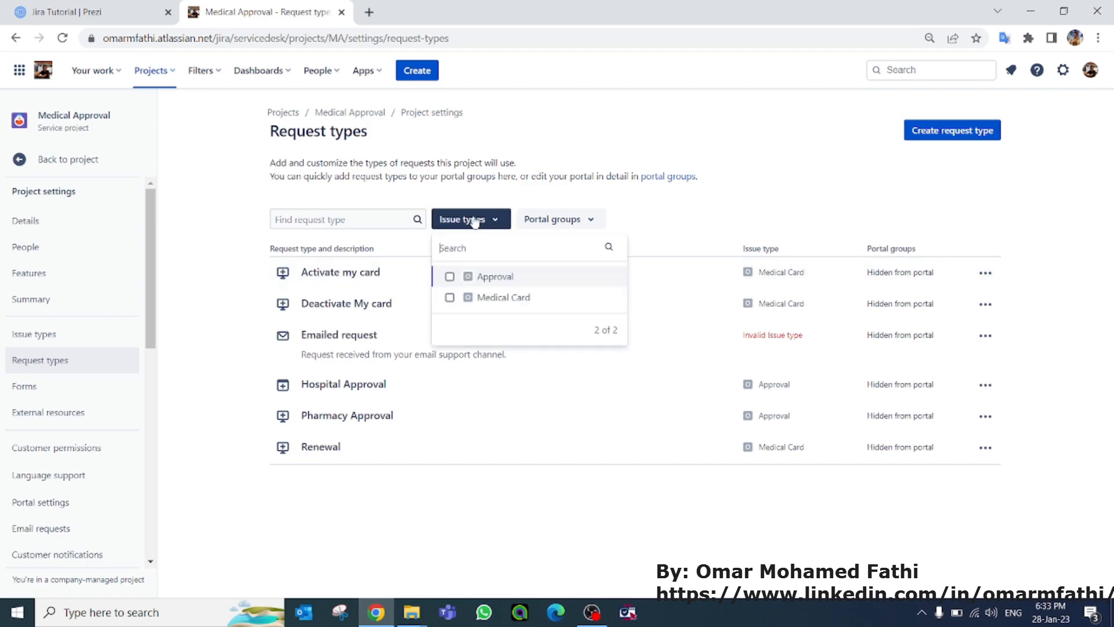
{"action": "left_click", "coordinate": [449, 298]}
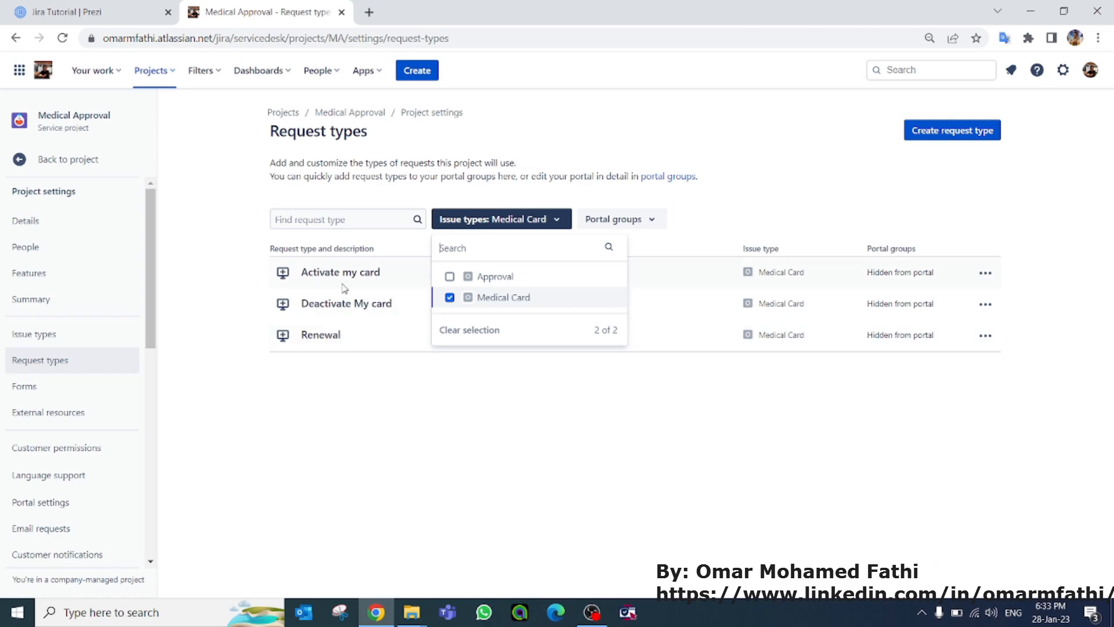
{"action": "left_click", "coordinate": [452, 277]}
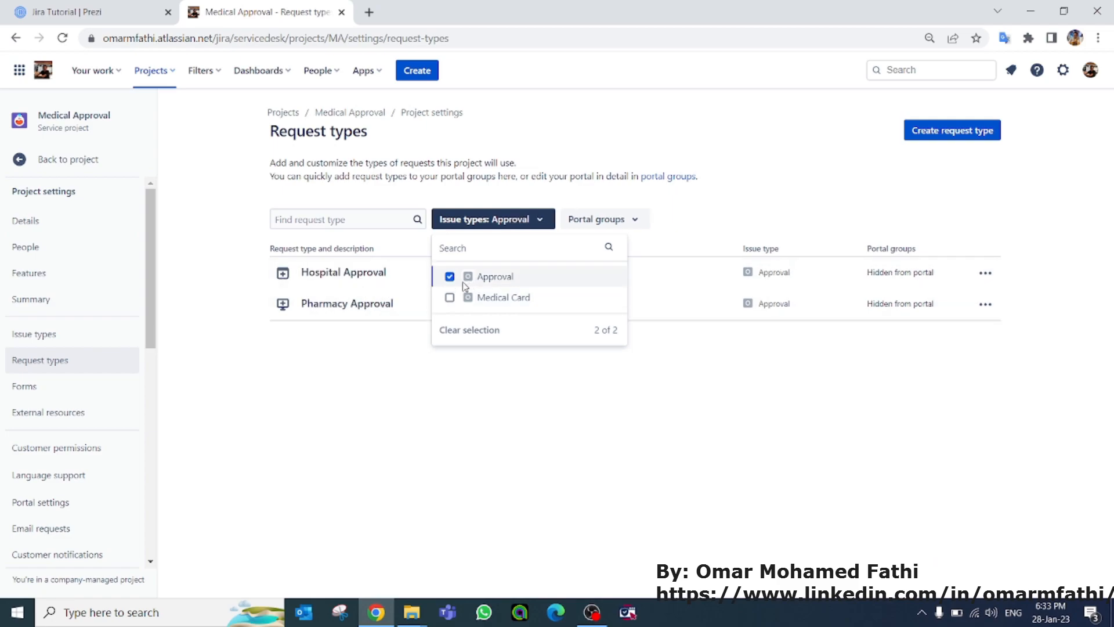
{"action": "left_click", "coordinate": [354, 505]}
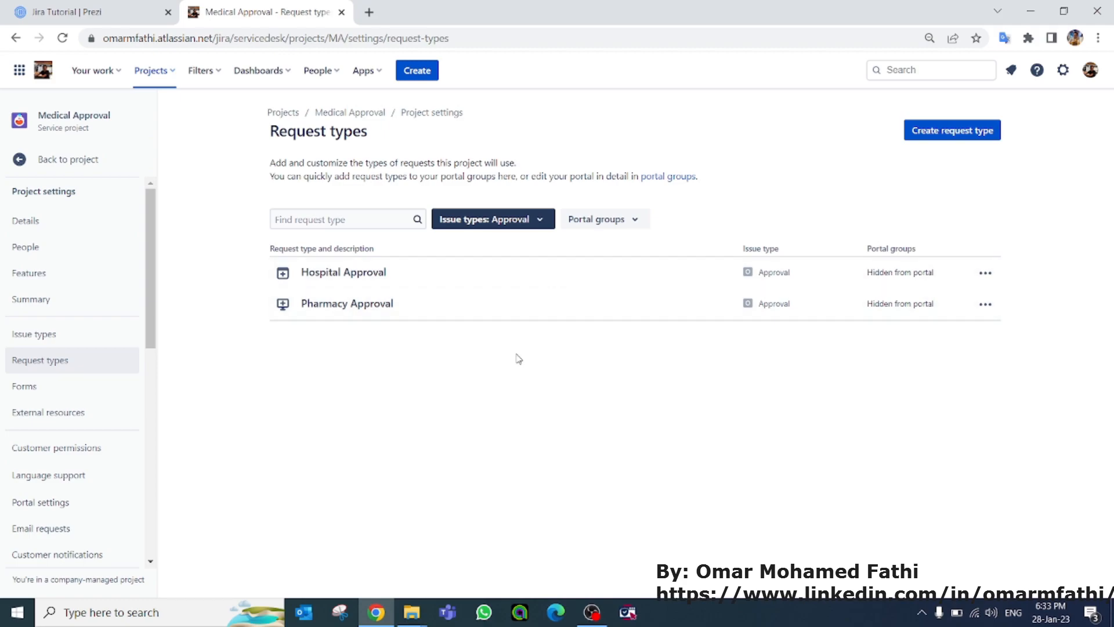
- Leave the project settings and start a new issue in Medical Approval, keeping the Approval issue type and Hospital Approval request type
{"action": "left_click", "coordinate": [70, 171]}
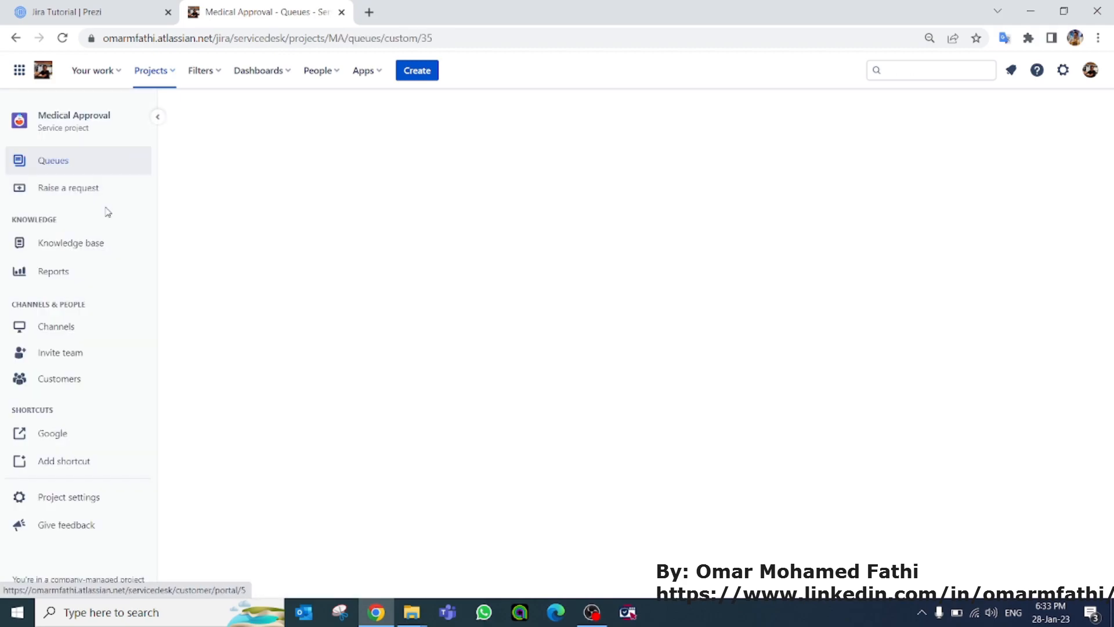
{"action": "left_click", "coordinate": [418, 72]}
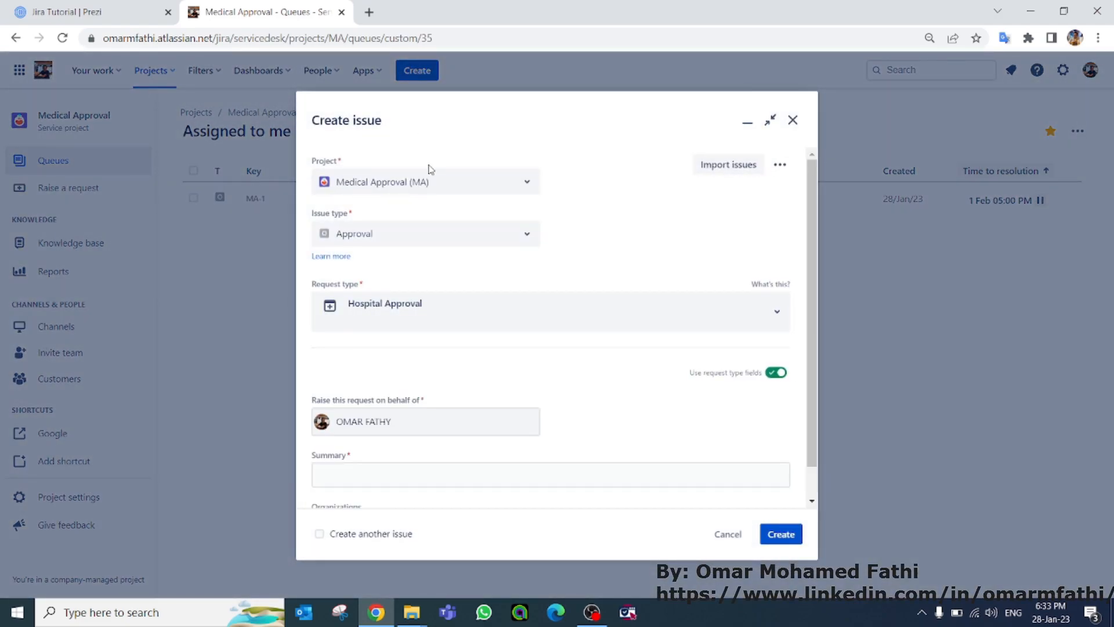
{"action": "left_click", "coordinate": [359, 241]}
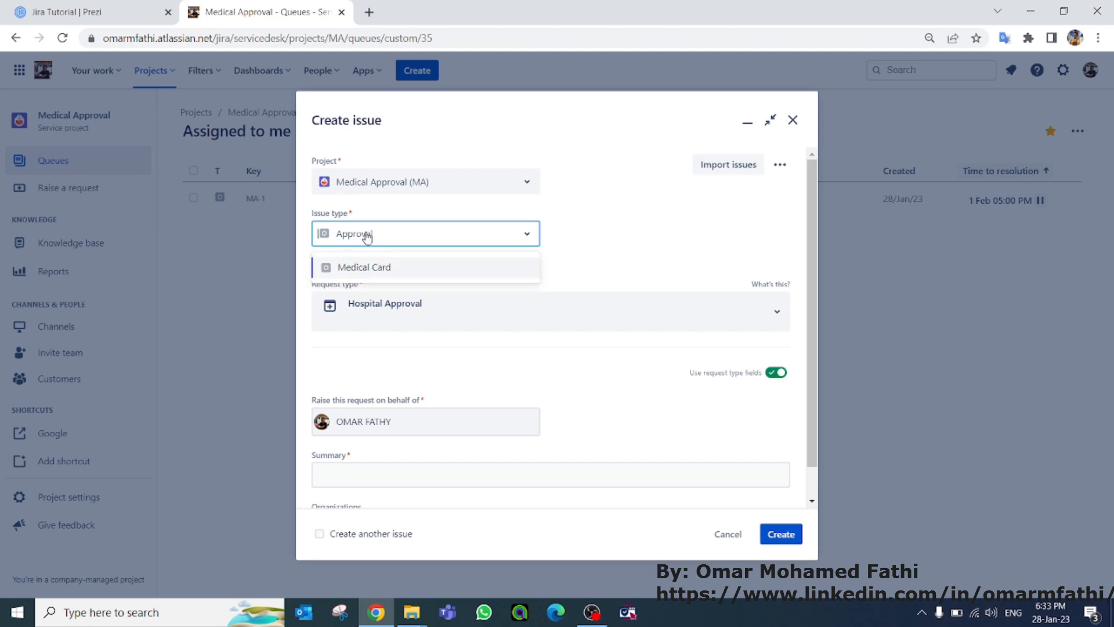
{"action": "left_click", "coordinate": [366, 241]}
- Enter the summary "please approve the hospital inquiry" with corrected spelling and create the issue
{"action": "scroll", "coordinate": [432, 377], "scroll_direction": "down", "scroll_amount": 1}
{"action": "left_click", "coordinate": [410, 439]}
{"action": "type", "text": "p"}
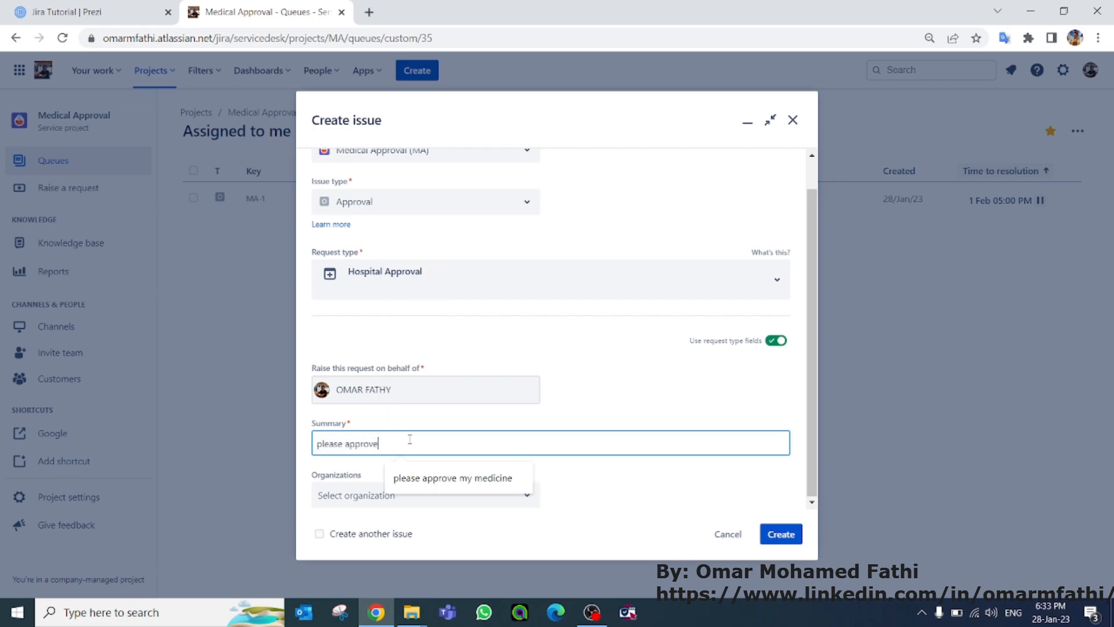
{"action": "type", "text": "lease approve the hospital inqury"}
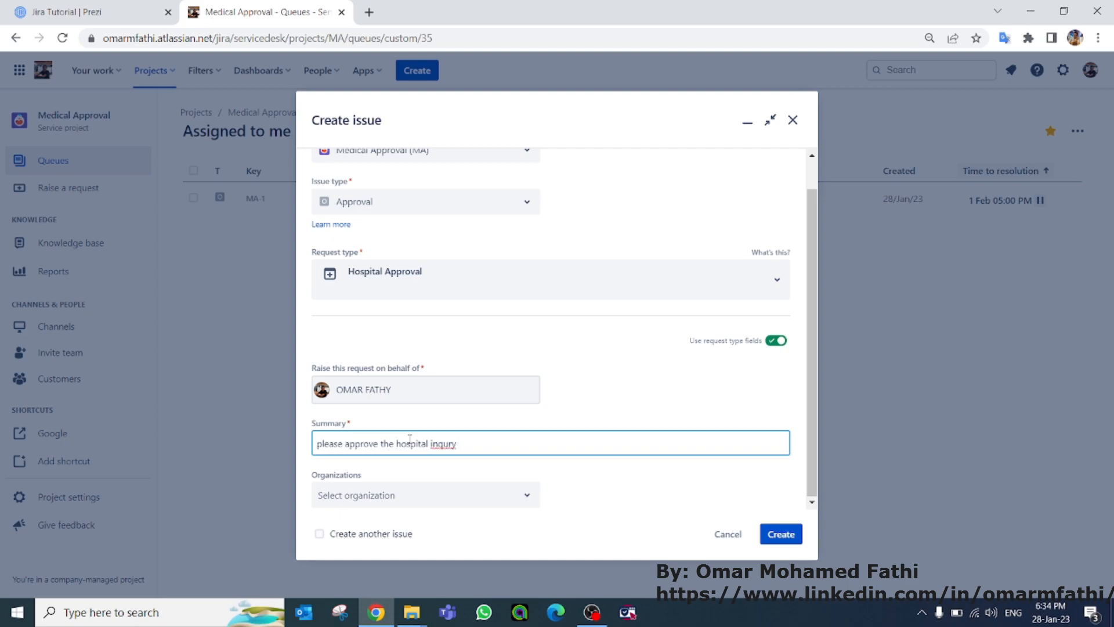
{"action": "right_click", "coordinate": [434, 443]}
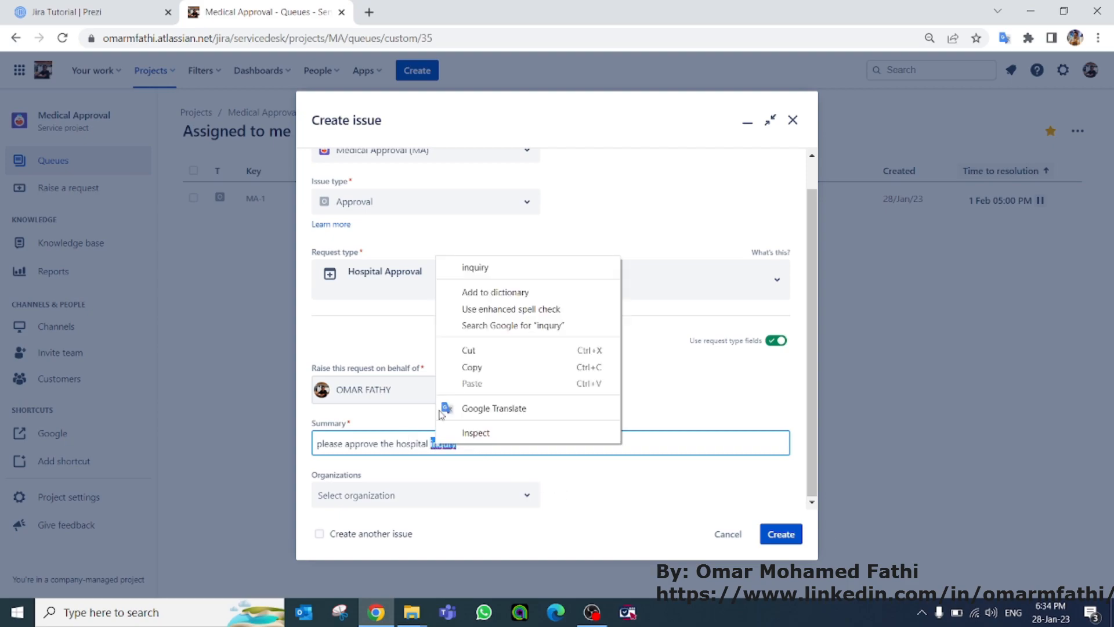
{"action": "left_click", "coordinate": [471, 266]}
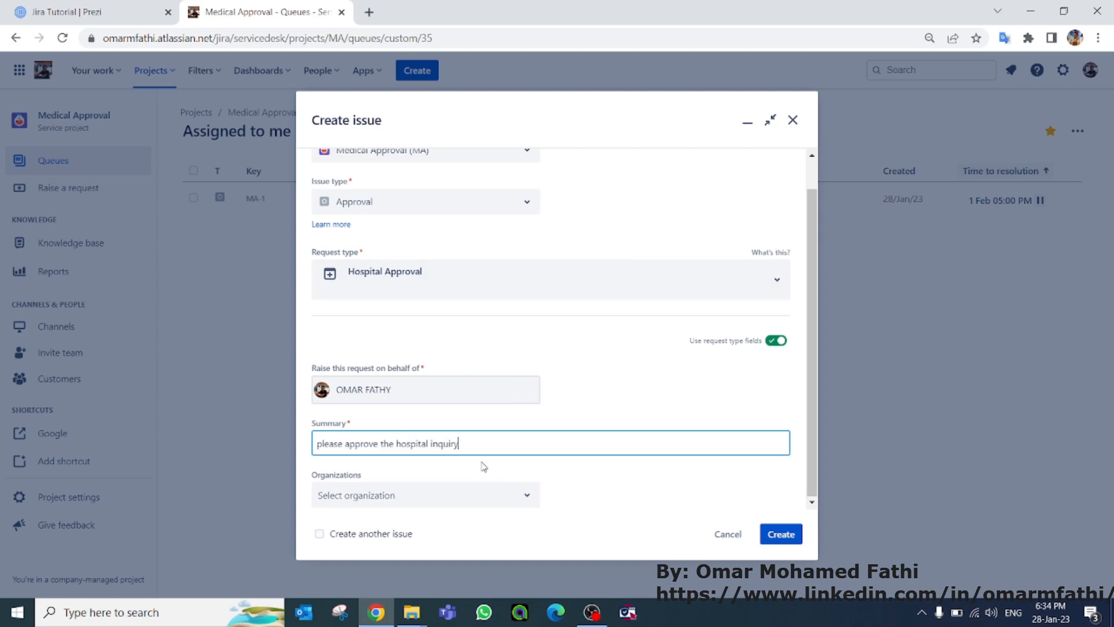
{"action": "left_click", "coordinate": [793, 535]}
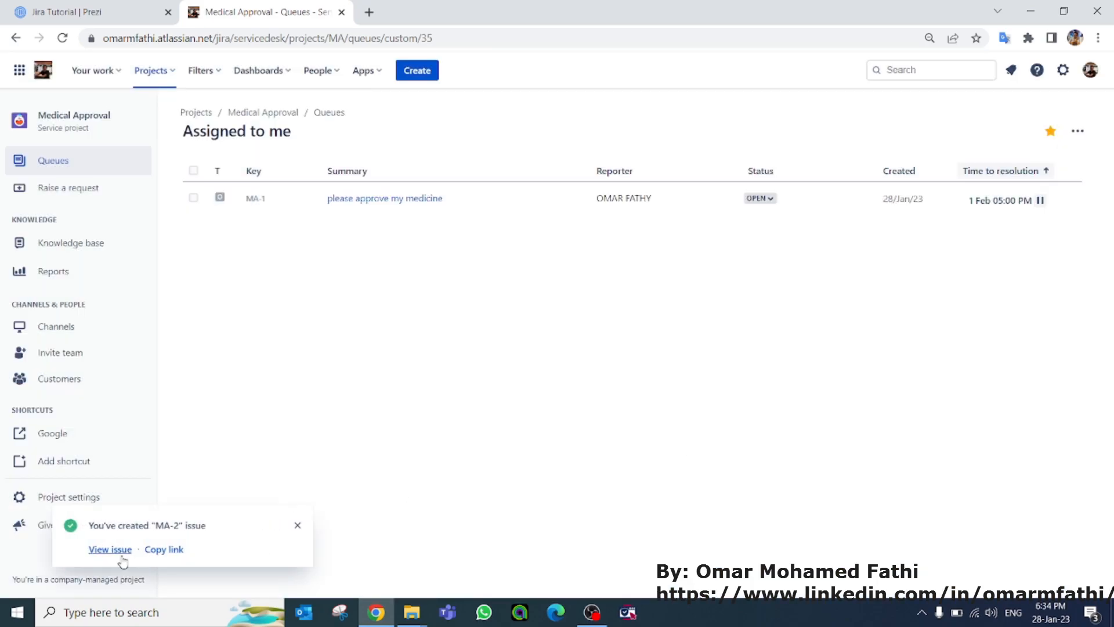
- Reload the queues, open the hospital inquiry issue from All open and check its request type options without changing the selection
{"action": "right_click", "coordinate": [410, 406]}
{"action": "left_click", "coordinate": [453, 211]}
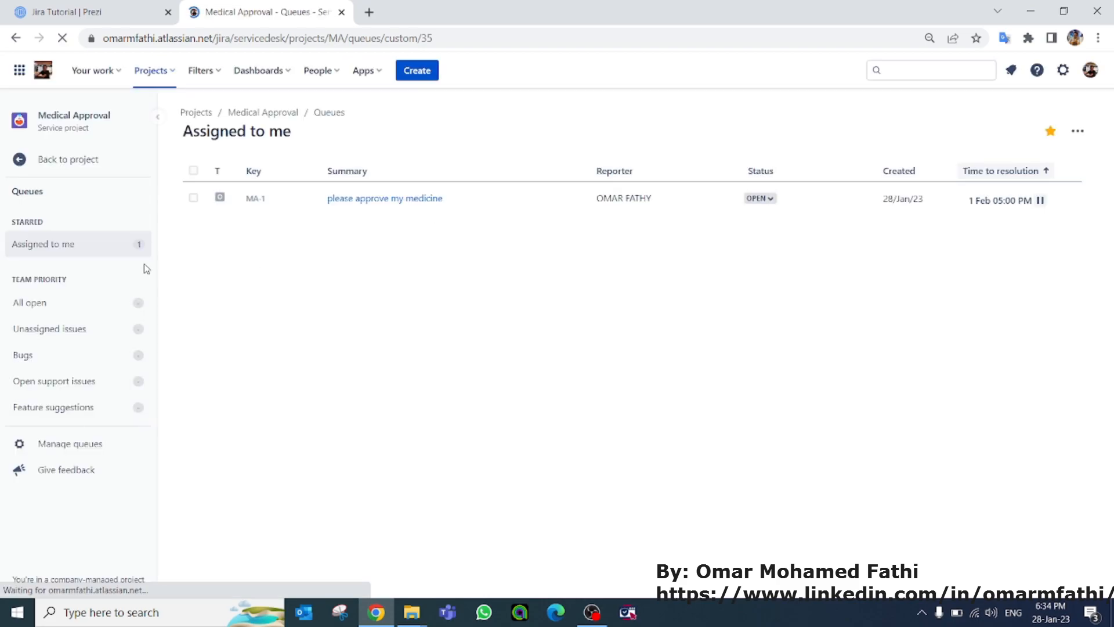
{"action": "left_click", "coordinate": [51, 313]}
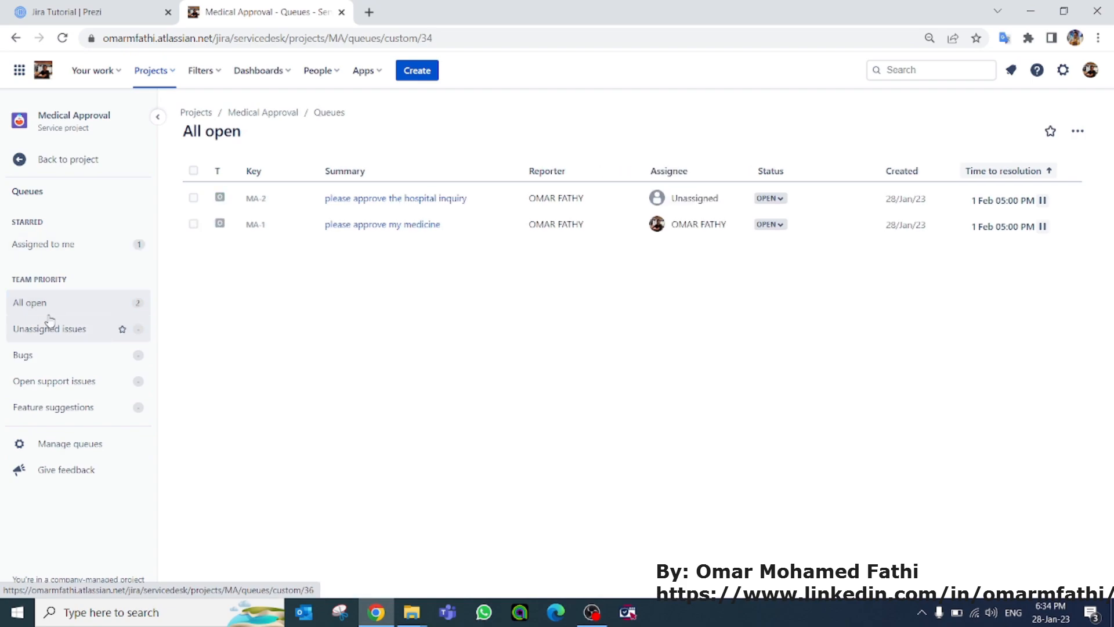
{"action": "left_click", "coordinate": [436, 200]}
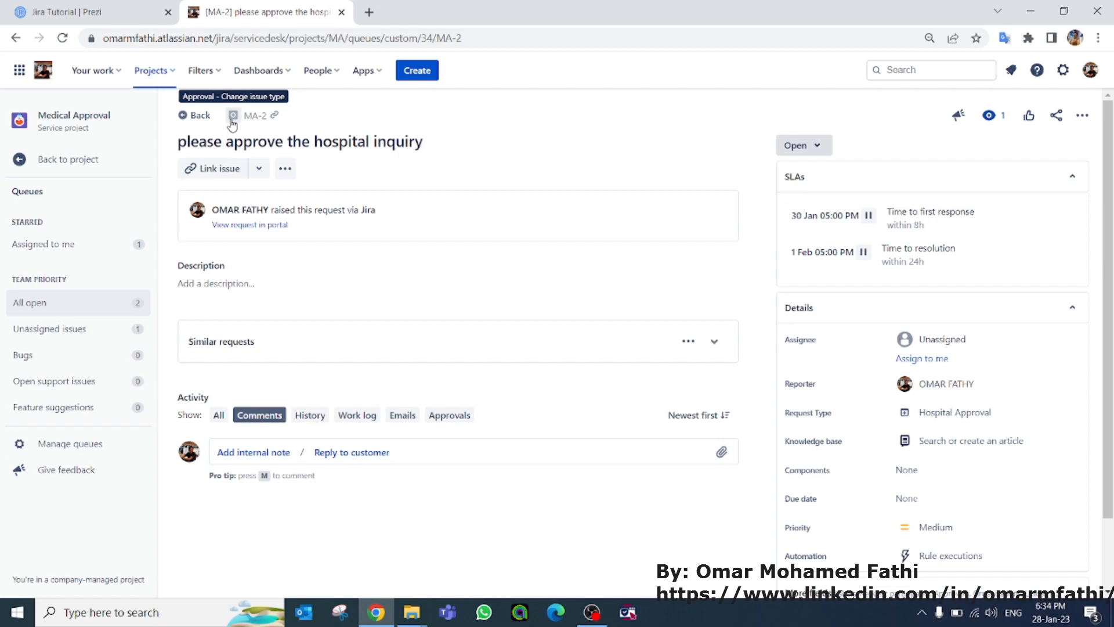
{"action": "left_click", "coordinate": [912, 410]}
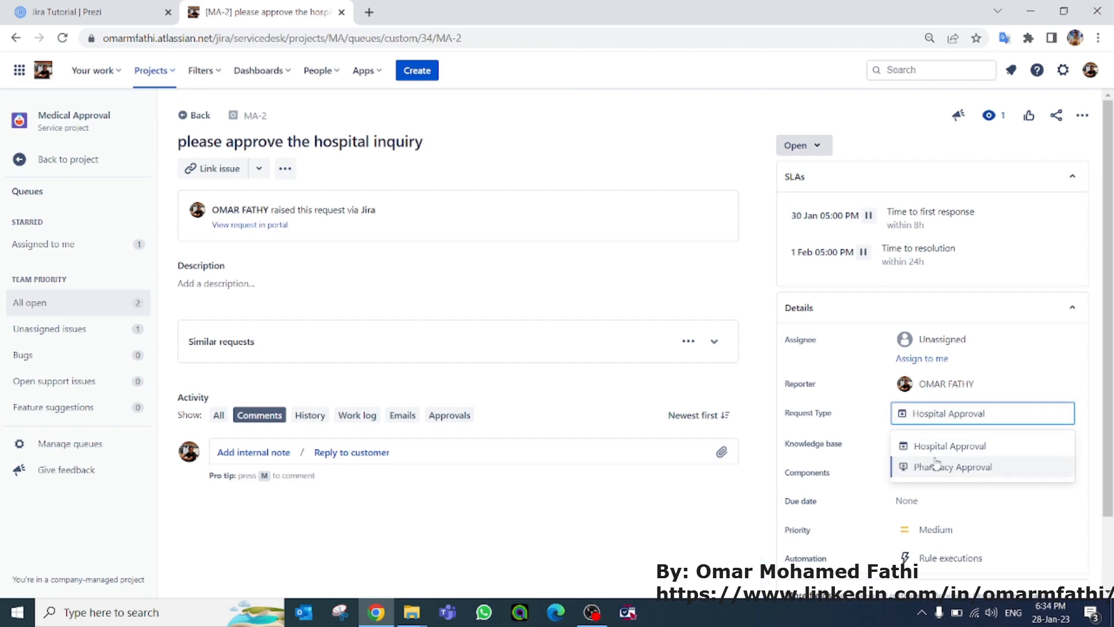
{"action": "left_click", "coordinate": [838, 412]}
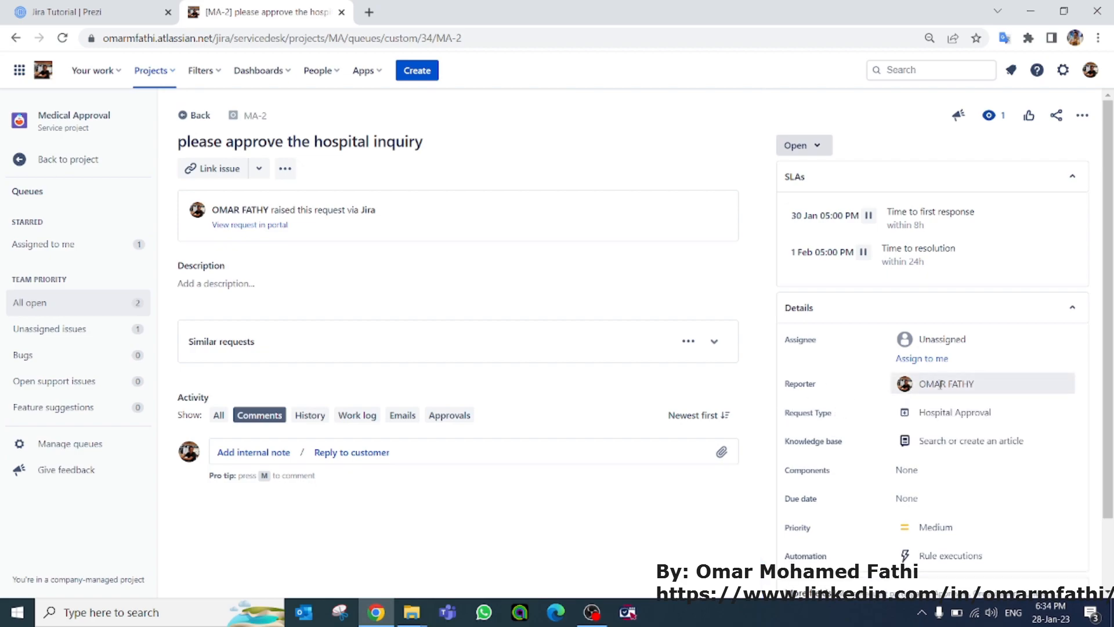
- Assign the hospital inquiry issue to yourself and change its status to In Progress
{"action": "left_click", "coordinate": [916, 359]}
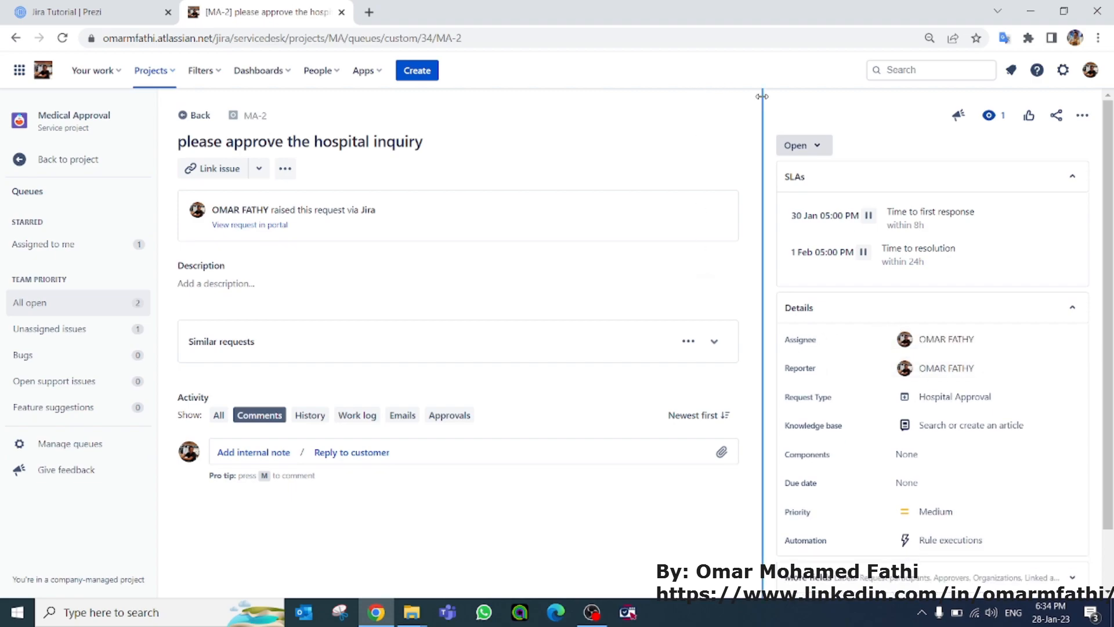
{"action": "left_click", "coordinate": [809, 146]}
{"action": "left_click", "coordinate": [808, 172]}
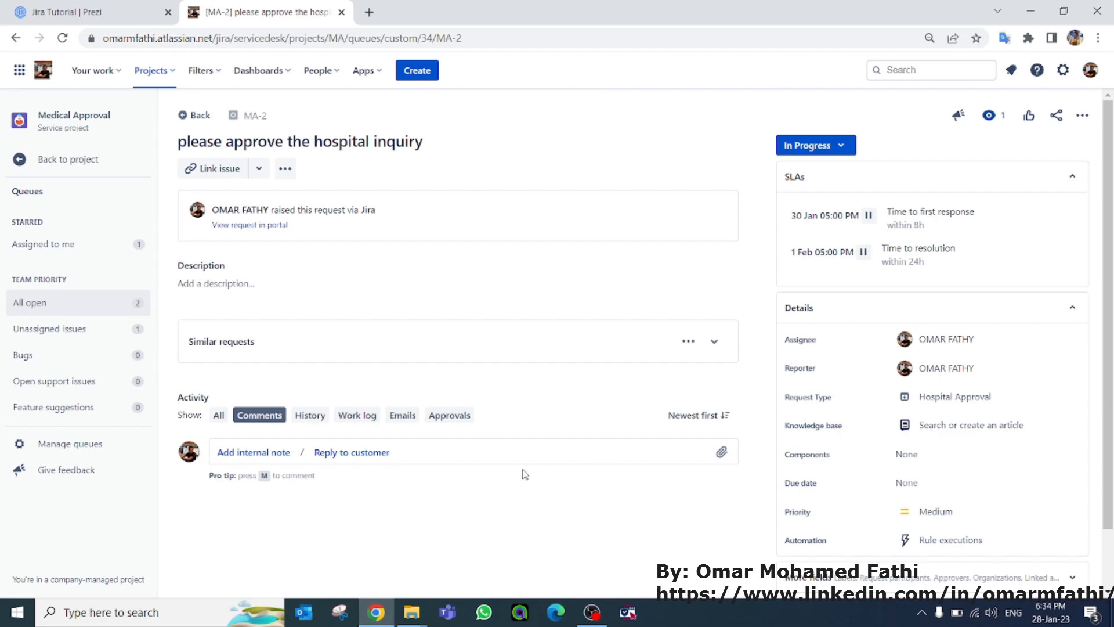
- Write an internal note on the hospital inquiry issue: "Dear Dr" plus the doctor's name, with "please approve the patient ticket" below
{"action": "left_click", "coordinate": [266, 452]}
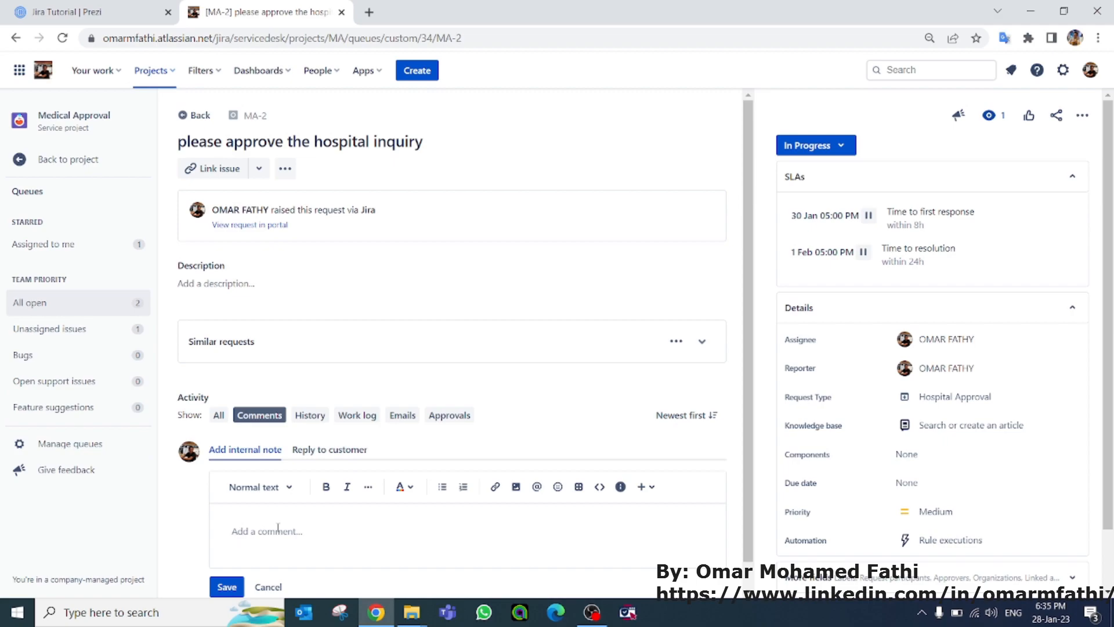
{"action": "type", "text": "dear Dr"}
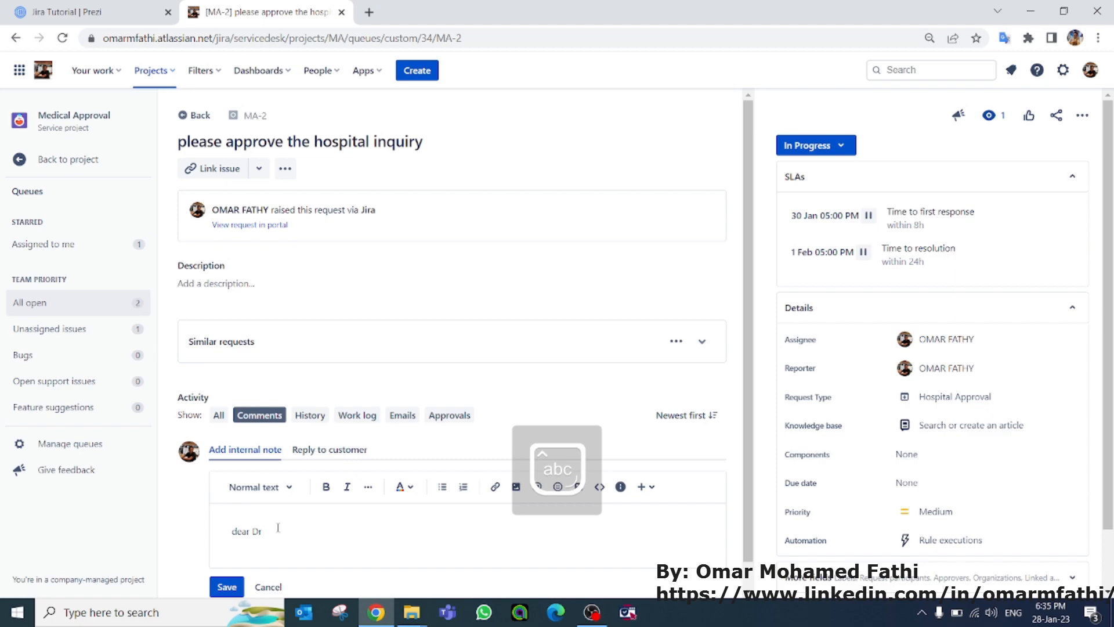
{"action": "type", "text": " Ahmed,"}
{"action": "key", "text": "Return"}
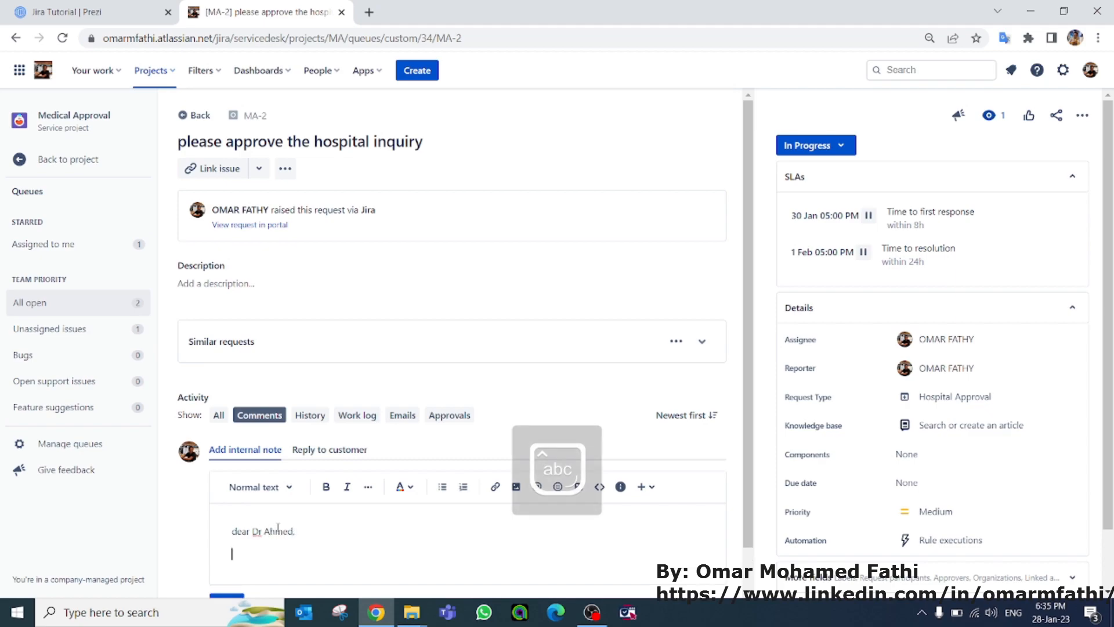
{"action": "type", "text": "please approve the patient ticket"}
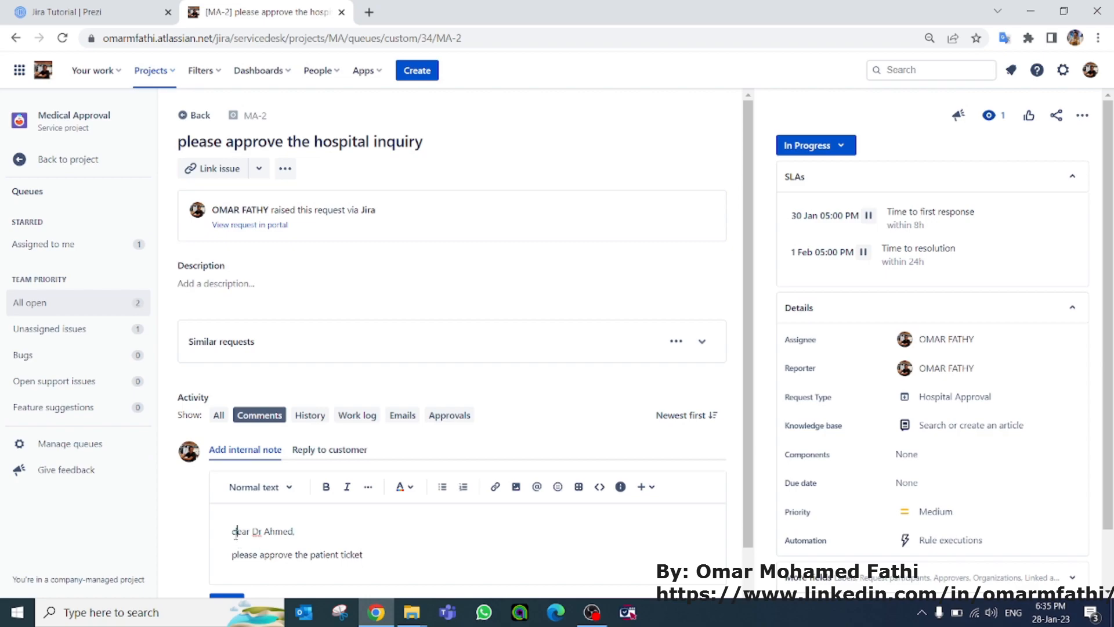
{"action": "key", "text": "BackSpace"}
{"action": "type", "text": "D"}
{"action": "key", "text": "Caps_Lock"}
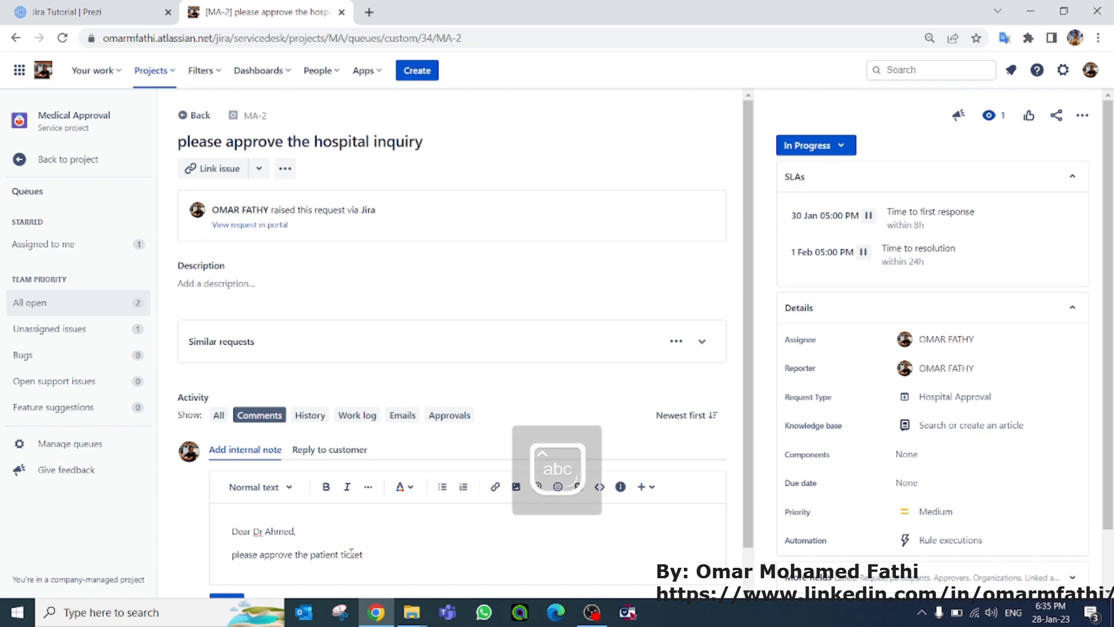
- Mention the issue's assignee at the end of the internal note and save the note
{"action": "type", "text": "@a"}
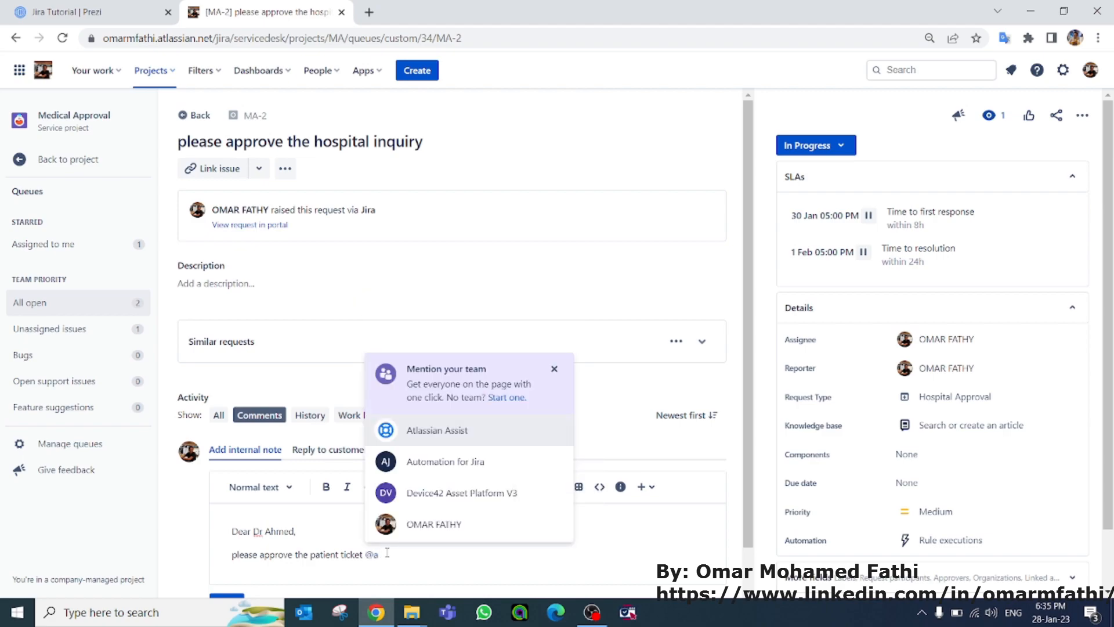
{"action": "type", "text": "hm"}
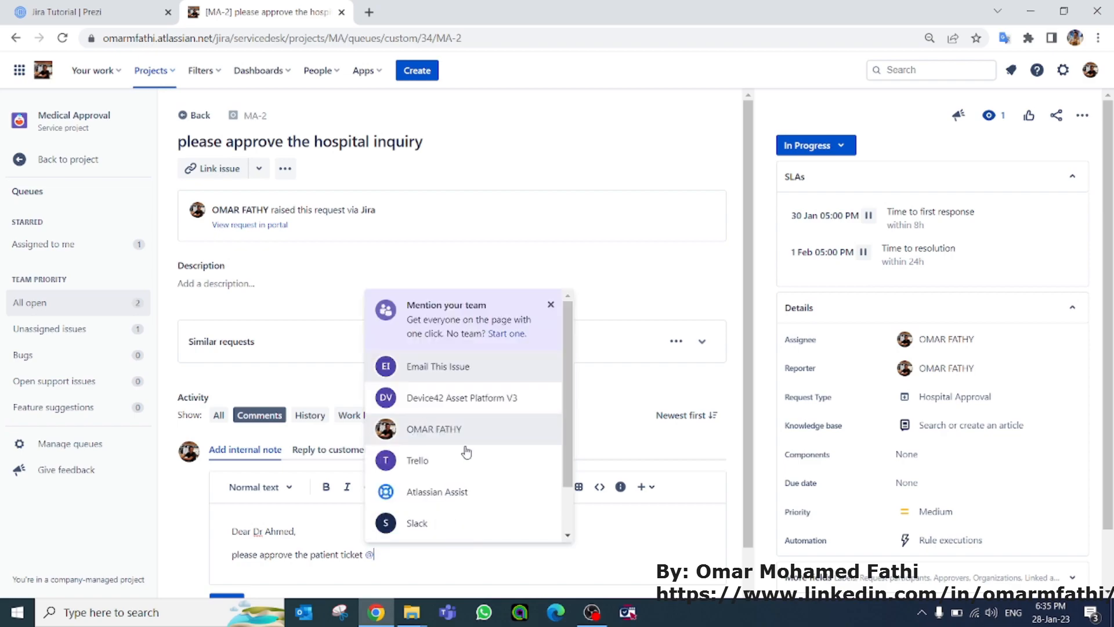
{"action": "scroll", "coordinate": [464, 447], "scroll_direction": "down", "scroll_amount": 2}
{"action": "type", "text": "appr"}
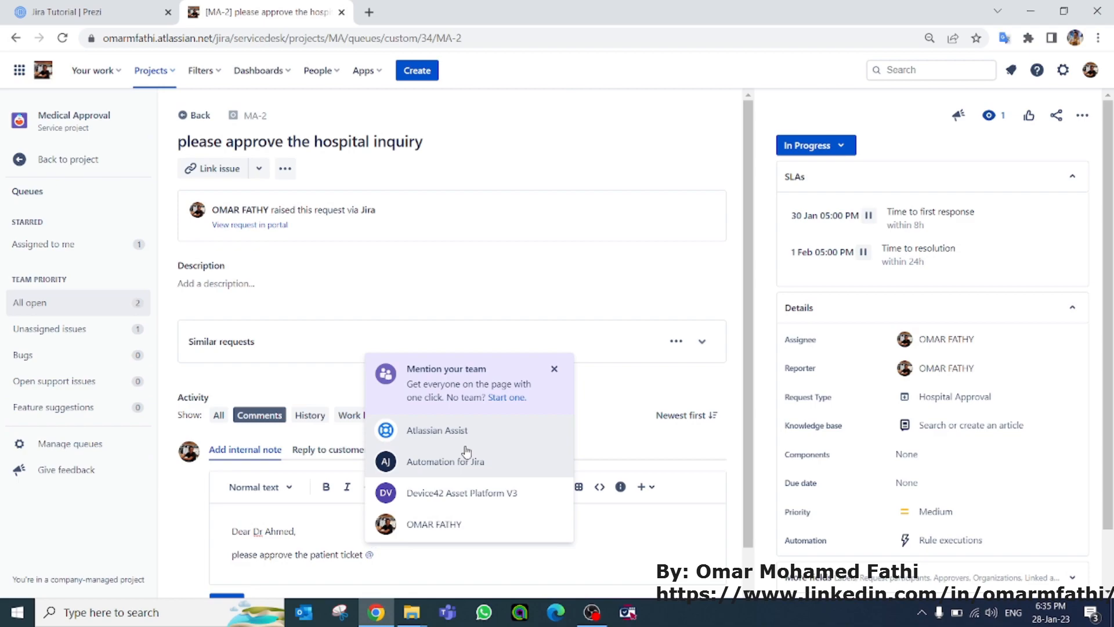
{"action": "type", "text": "o"}
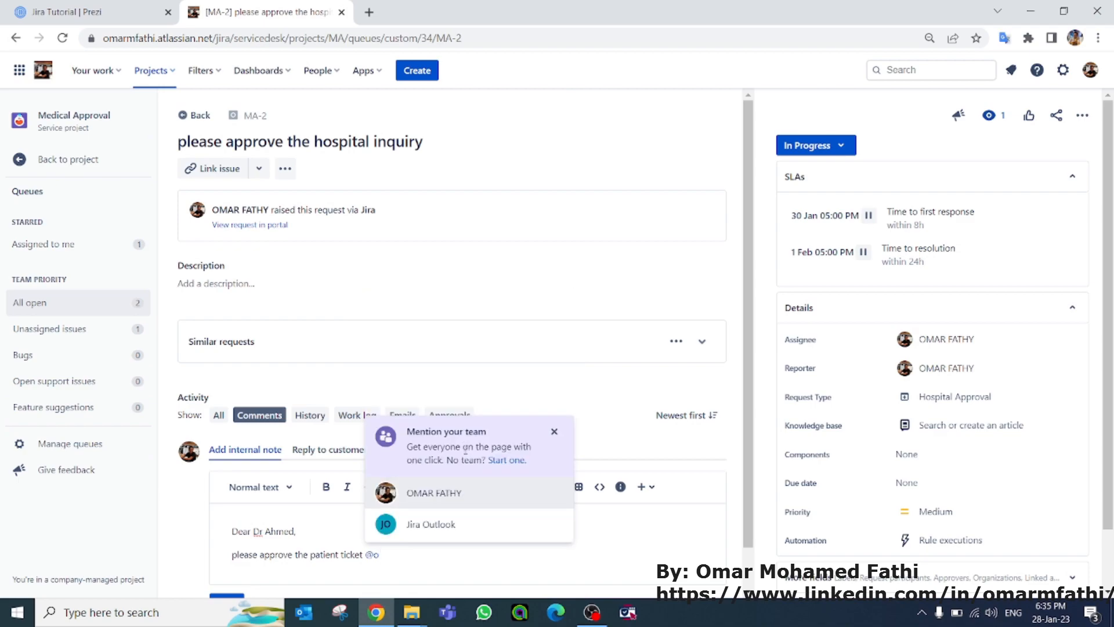
{"action": "left_click", "coordinate": [432, 491]}
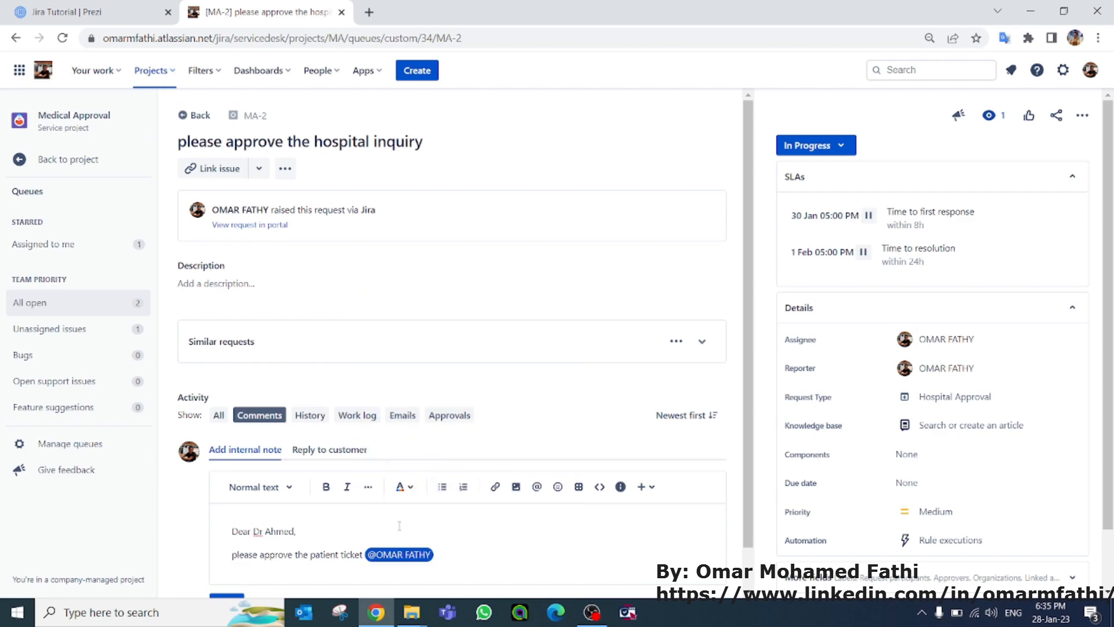
{"action": "scroll", "coordinate": [418, 565], "scroll_direction": "down", "scroll_amount": 1}
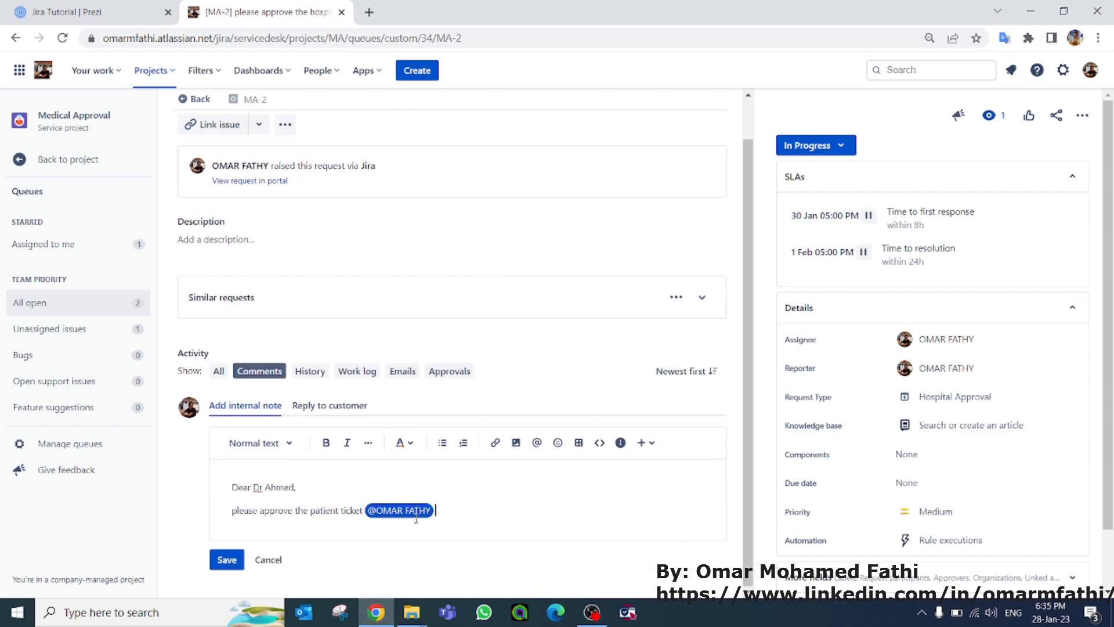
{"action": "left_click", "coordinate": [227, 559]}
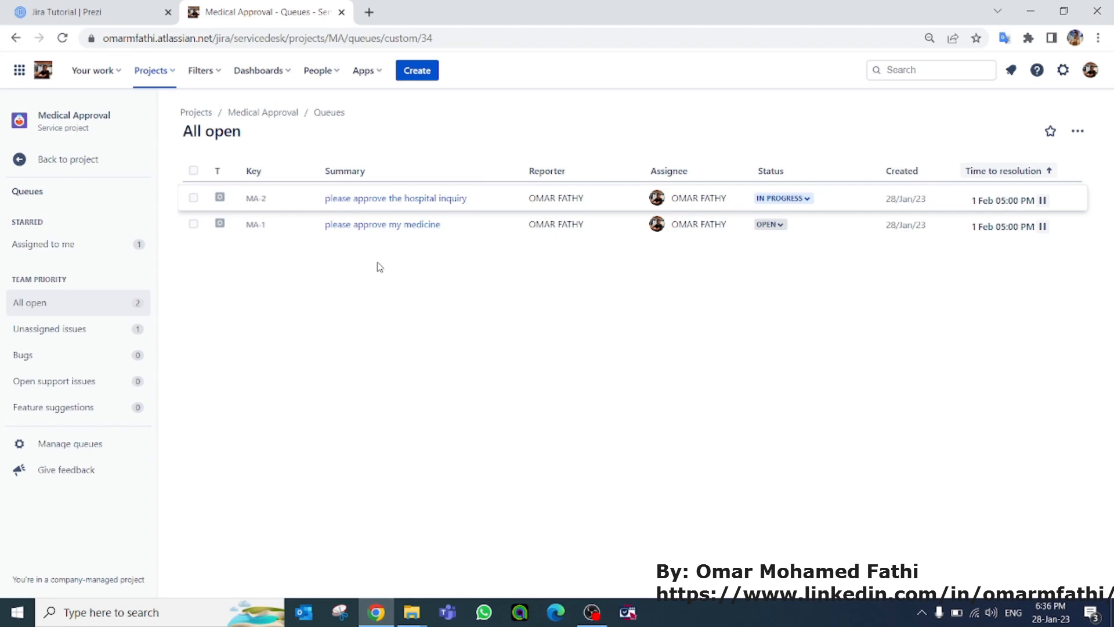
- Start a new Medical Approval issue from the All open queue with the issue type Medical Card
{"action": "left_click", "coordinate": [423, 78]}
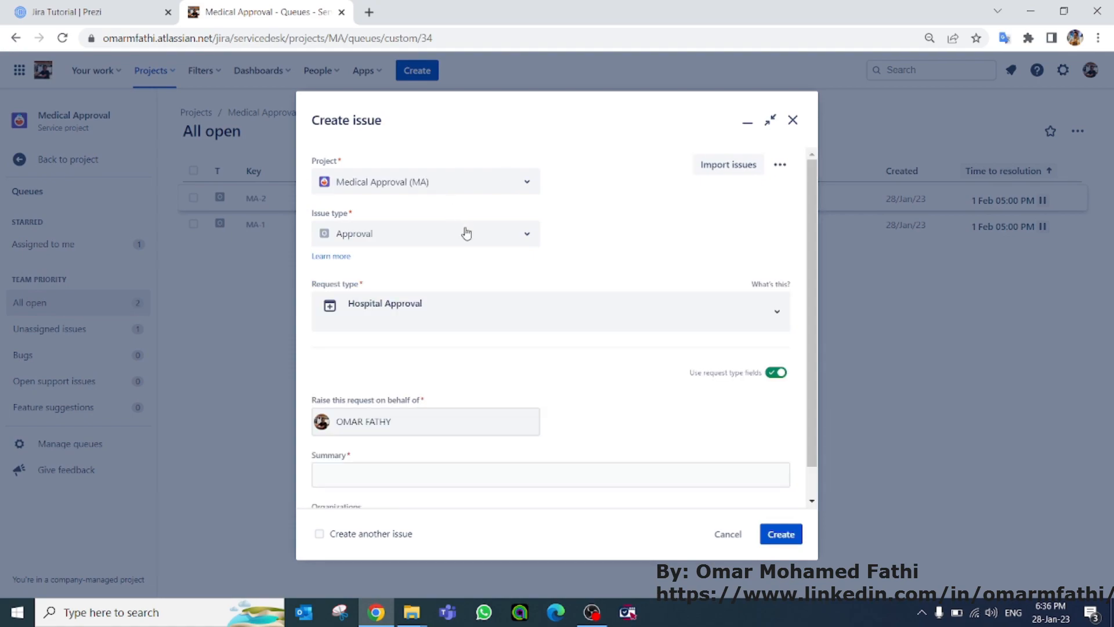
{"action": "left_click", "coordinate": [466, 233]}
{"action": "left_click", "coordinate": [398, 273]}
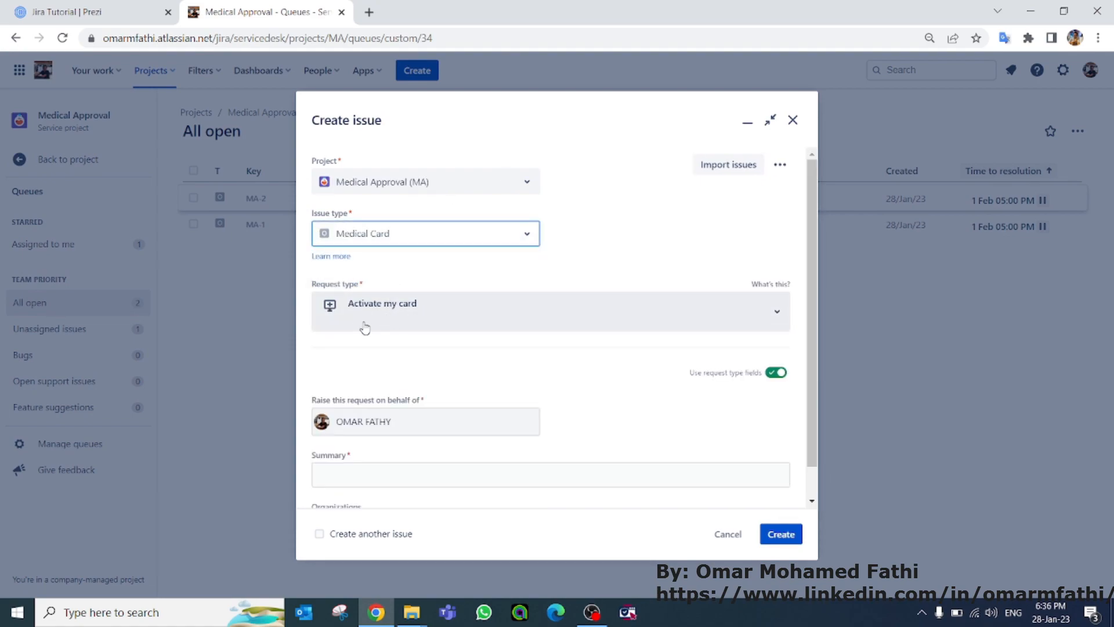
- Enter the summary "Please activate my card" and create the issue with the Activate my card request type
{"action": "scroll", "coordinate": [479, 348], "scroll_direction": "down", "scroll_amount": 1}
{"action": "left_click", "coordinate": [408, 444]}
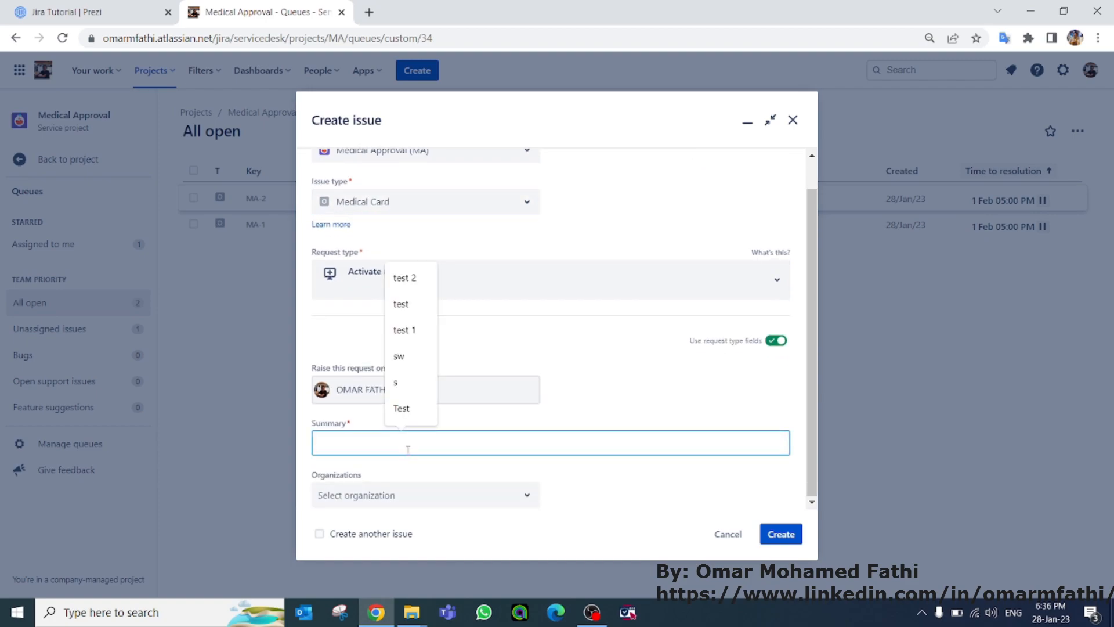
{"action": "type", "text": "P"}
{"action": "key", "text": "Caps_Lock"}
{"action": "type", "text": "l"}
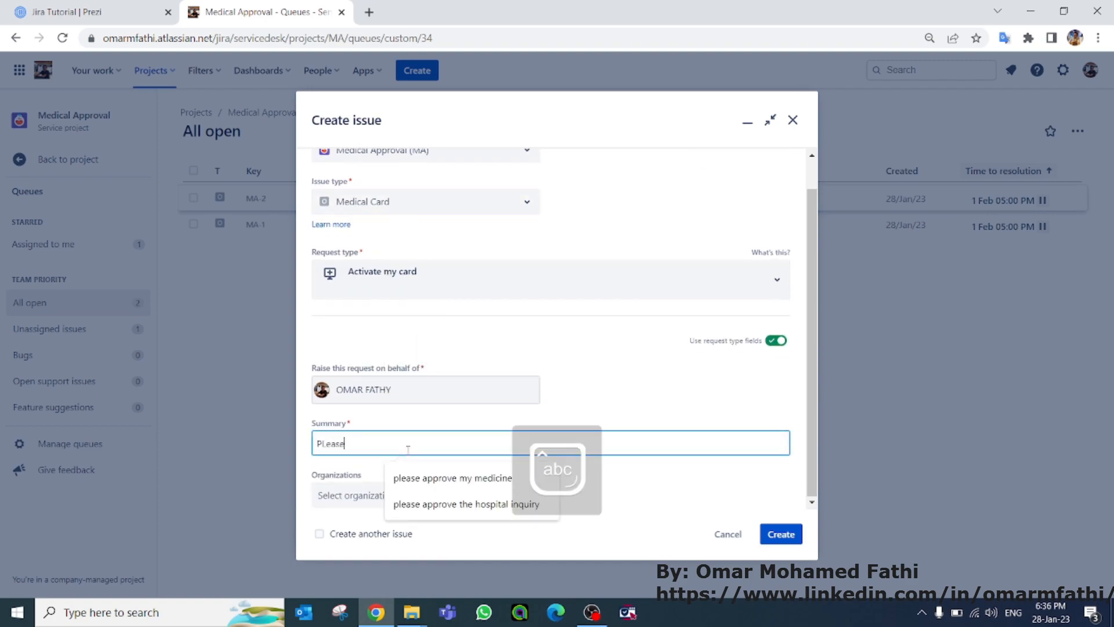
{"action": "type", "text": "ease activate my card"}
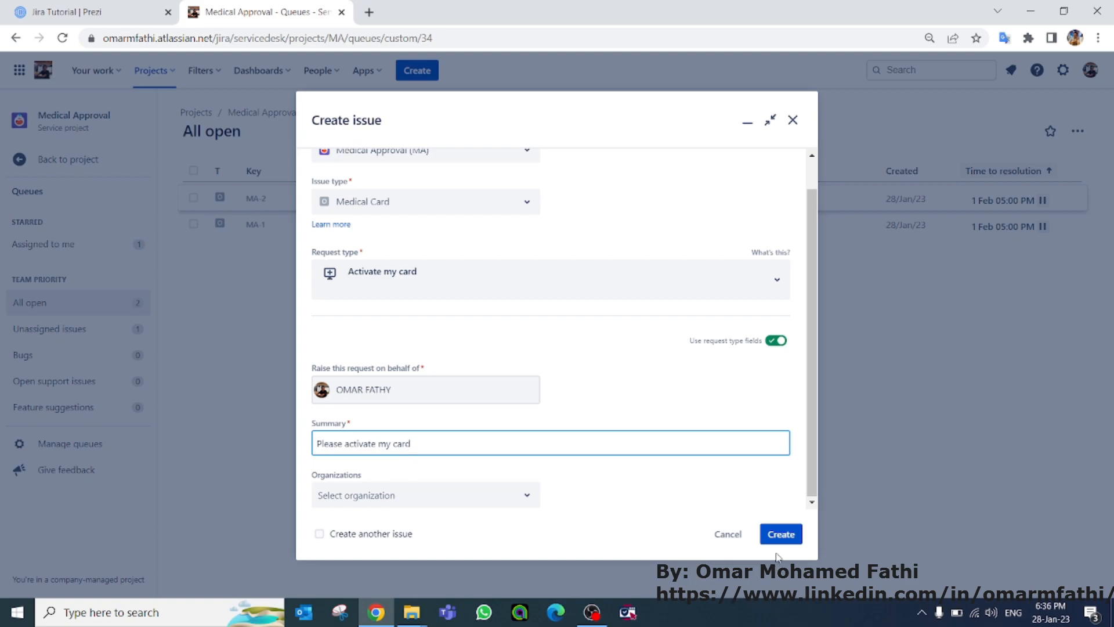
{"action": "left_click", "coordinate": [781, 534]}
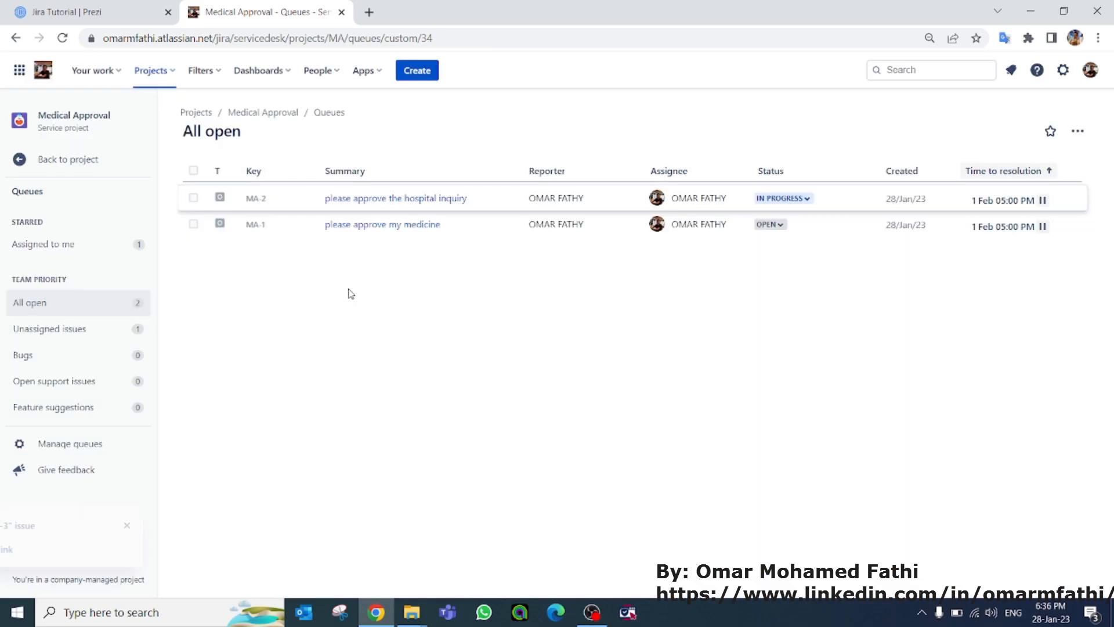
- Reload the queue, open the "Please activate my card" issue and check its request type options without changing the selection
{"action": "right_click", "coordinate": [386, 330]}
{"action": "left_click", "coordinate": [430, 373]}
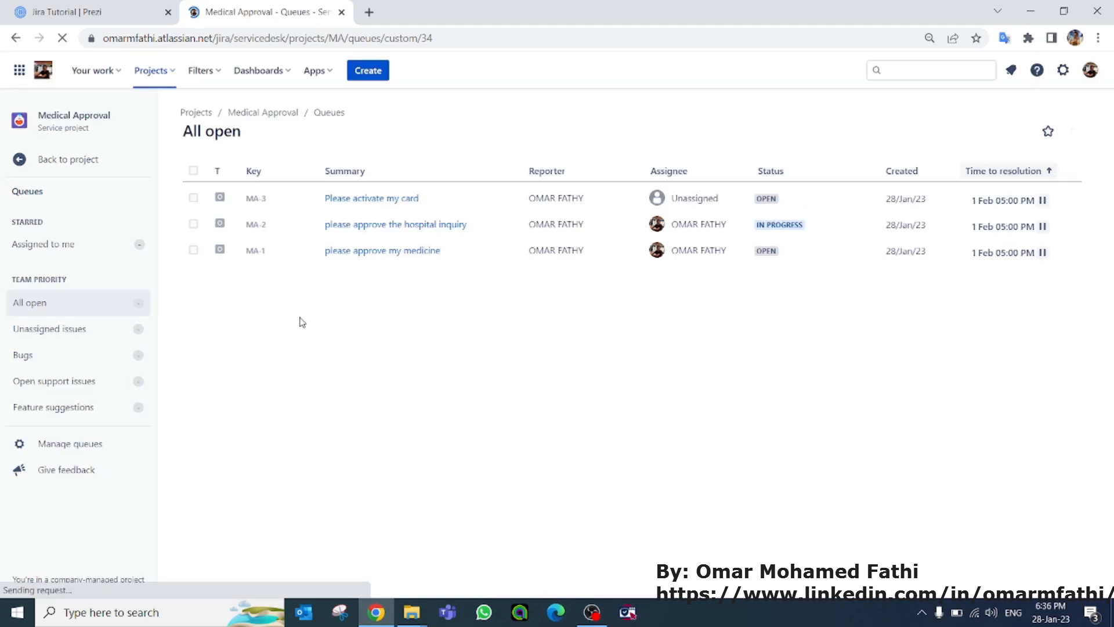
{"action": "left_click", "coordinate": [388, 200]}
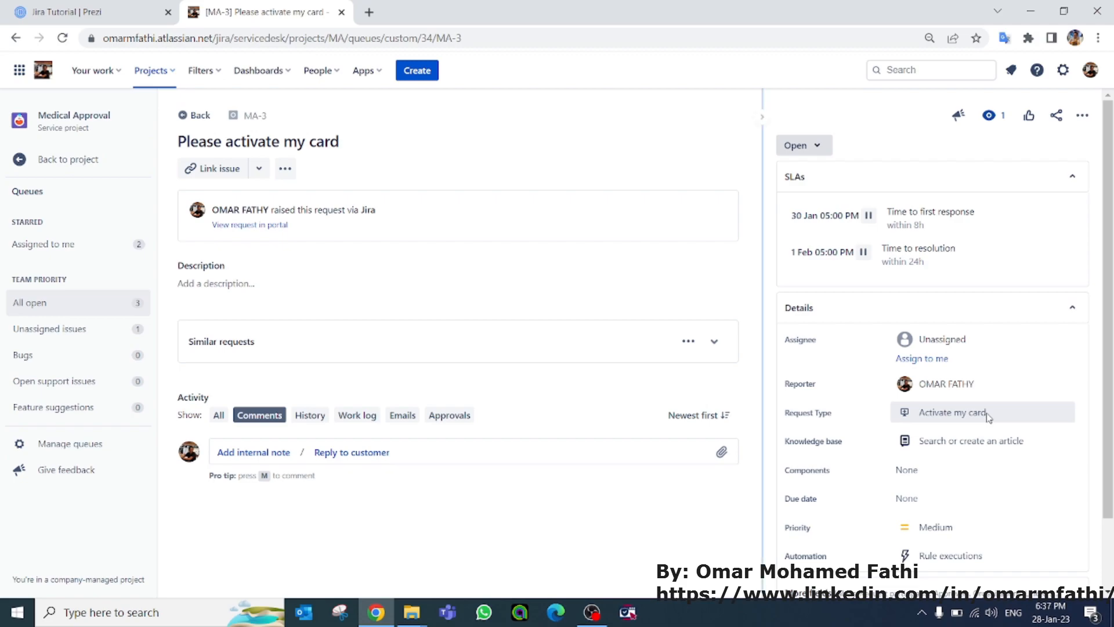
{"action": "left_click", "coordinate": [987, 415]}
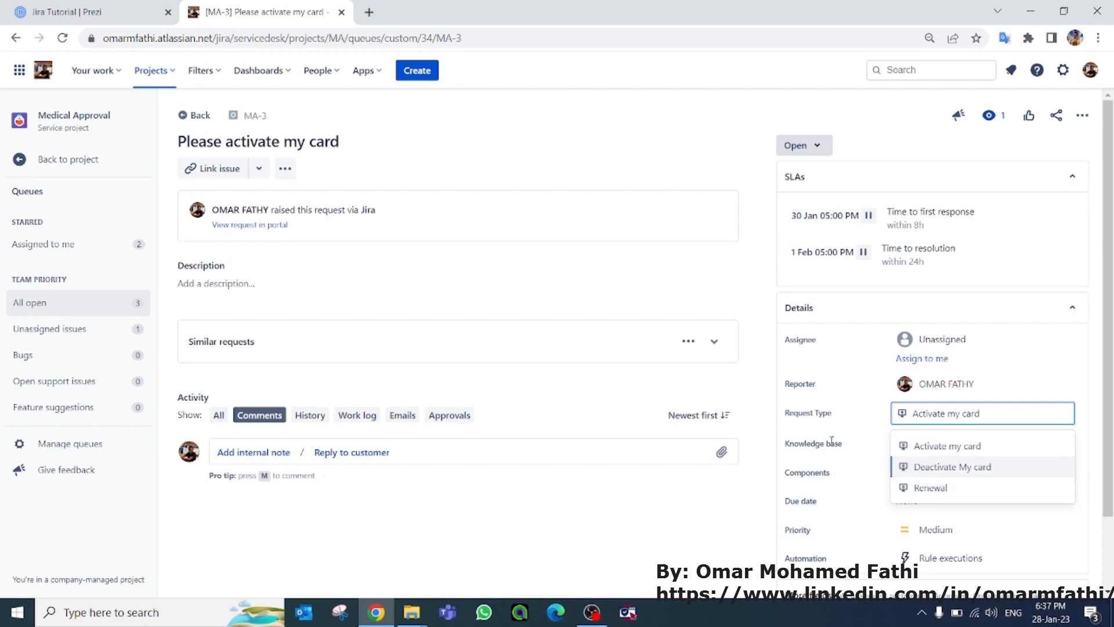
{"action": "left_click", "coordinate": [838, 411]}
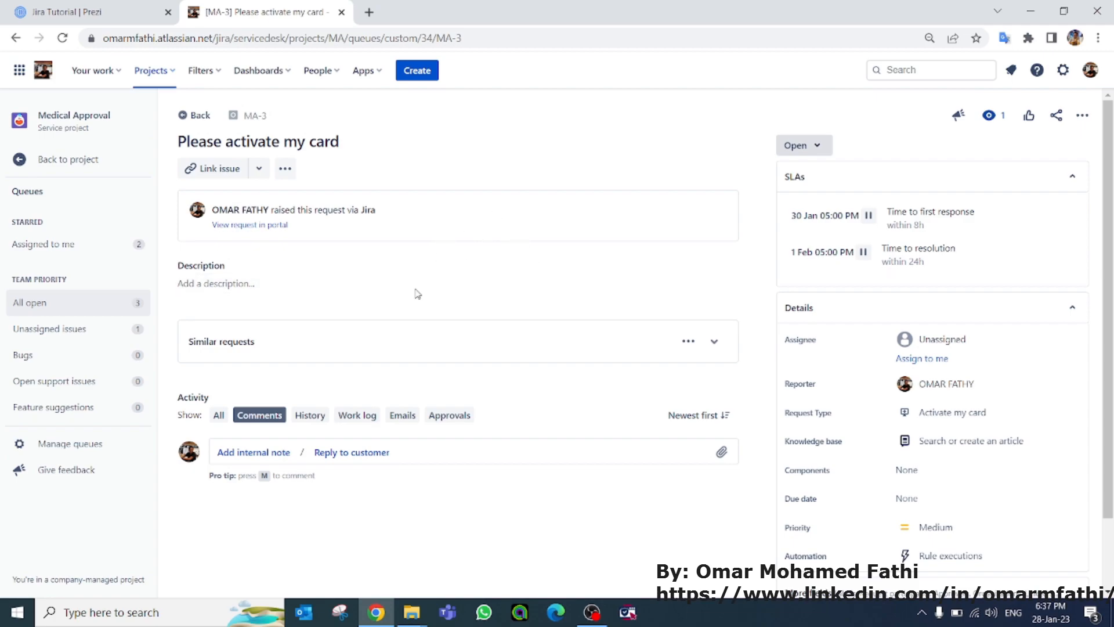
- Change the card activation issue's type to Approval, then reload it to check its request type options and return to the queue
{"action": "left_click", "coordinate": [233, 115]}
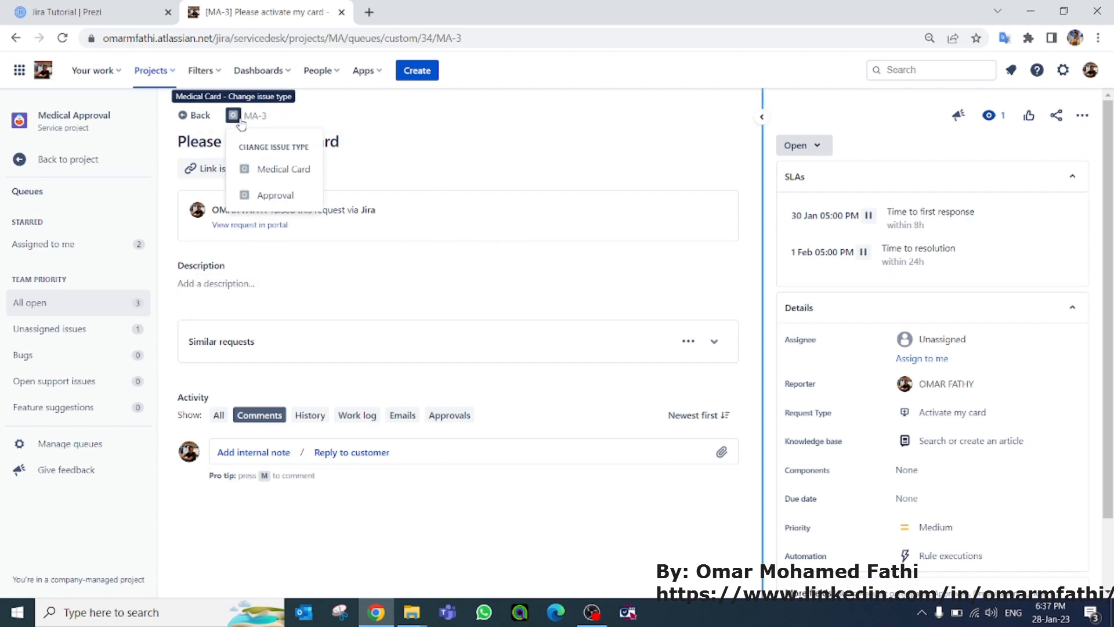
{"action": "left_click", "coordinate": [276, 195]}
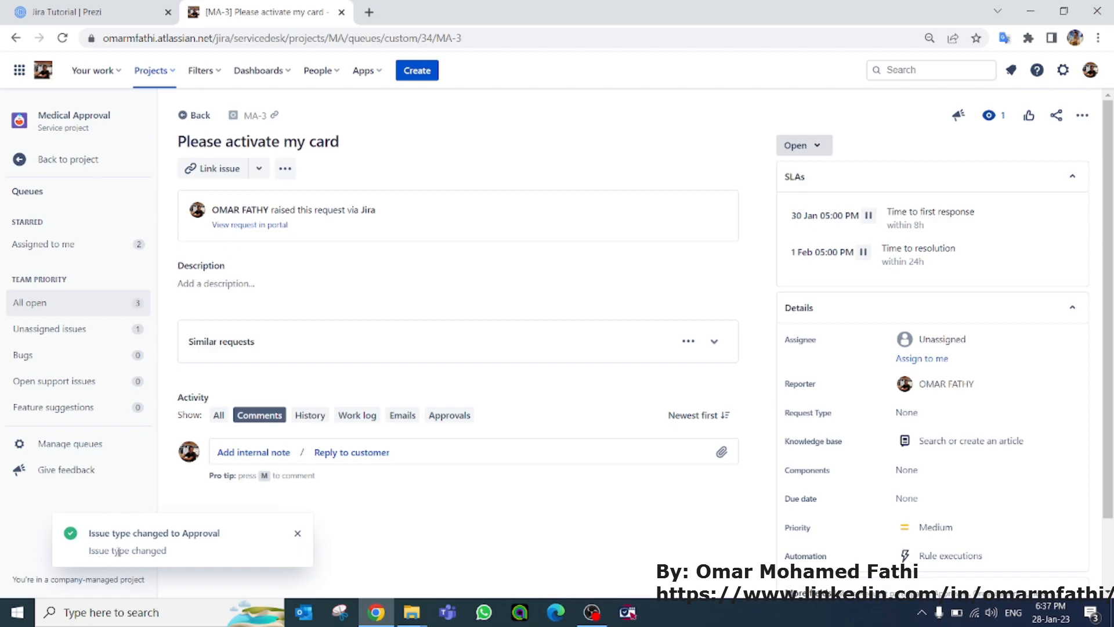
{"action": "right_click", "coordinate": [510, 119]}
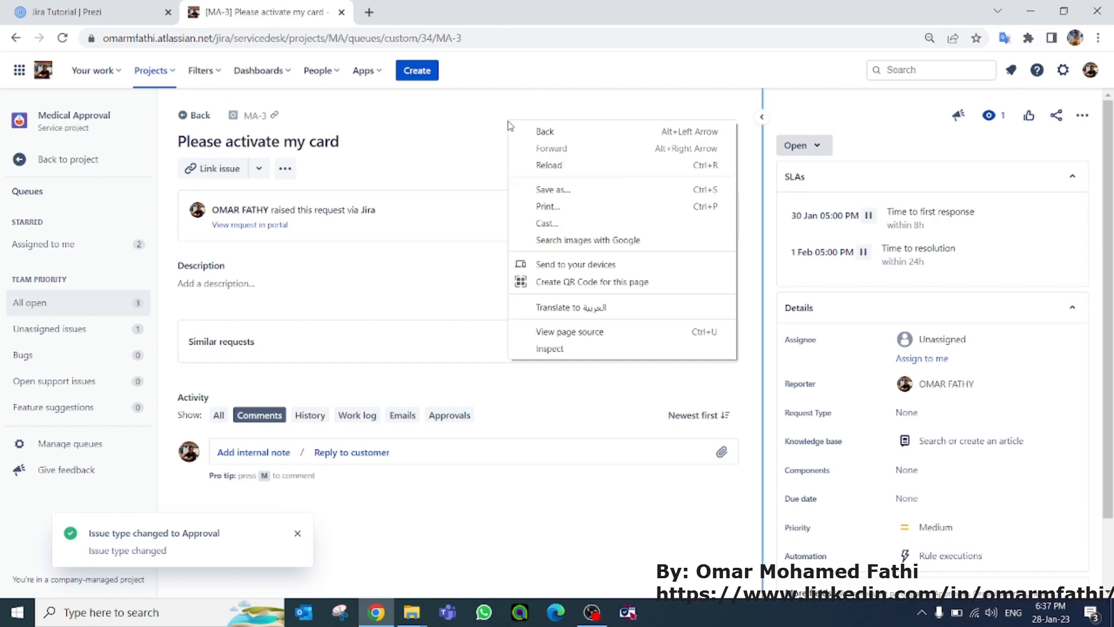
{"action": "left_click", "coordinate": [560, 166]}
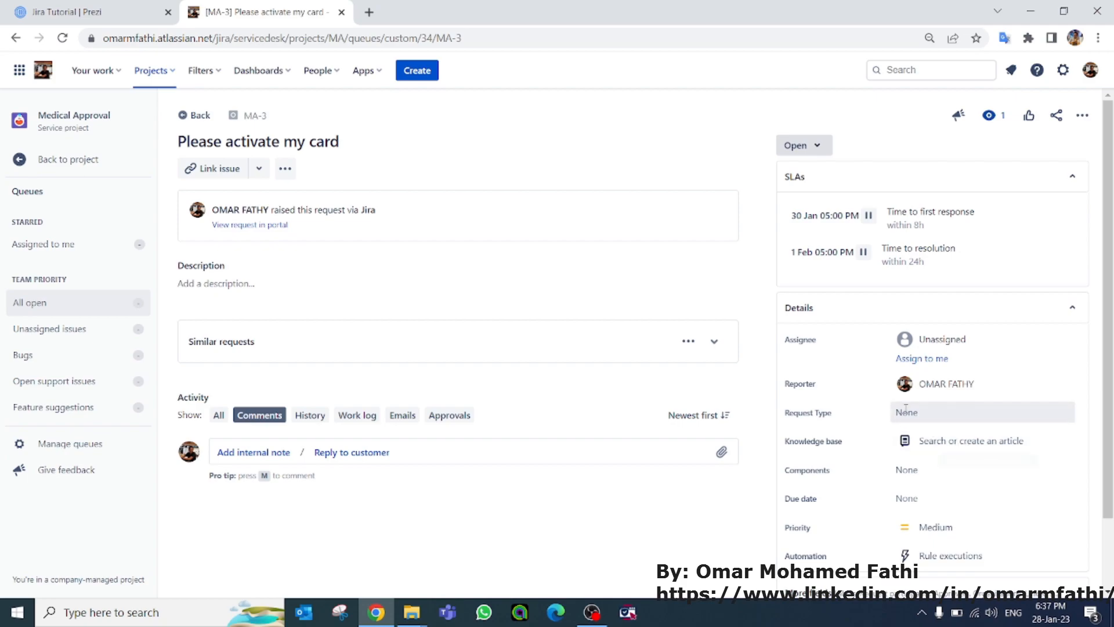
{"action": "left_click", "coordinate": [923, 416]}
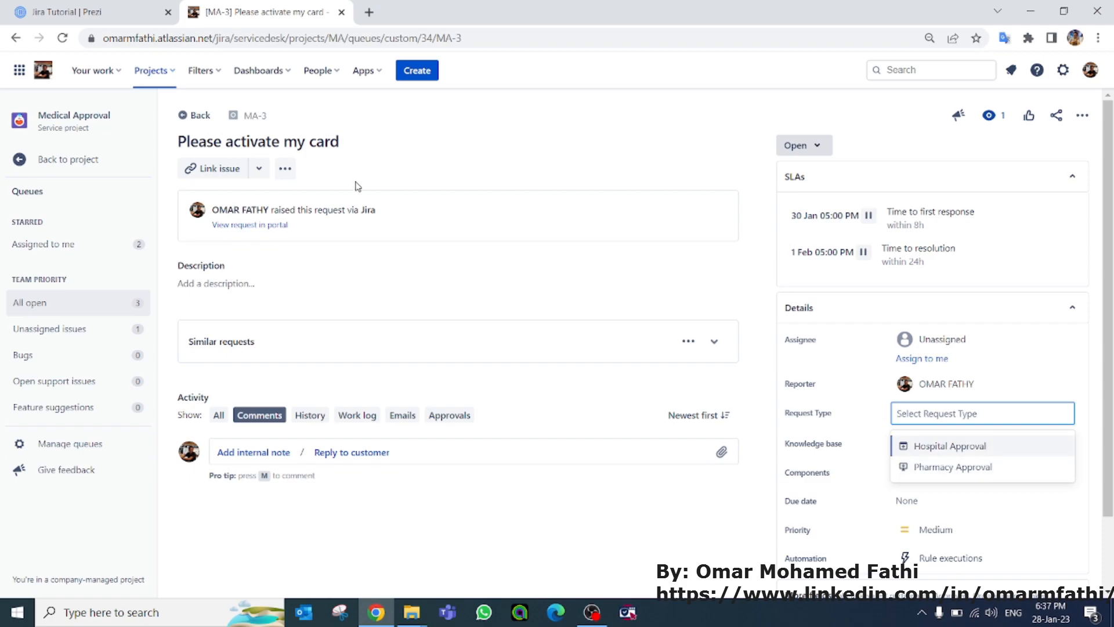
{"action": "left_click", "coordinate": [199, 115]}
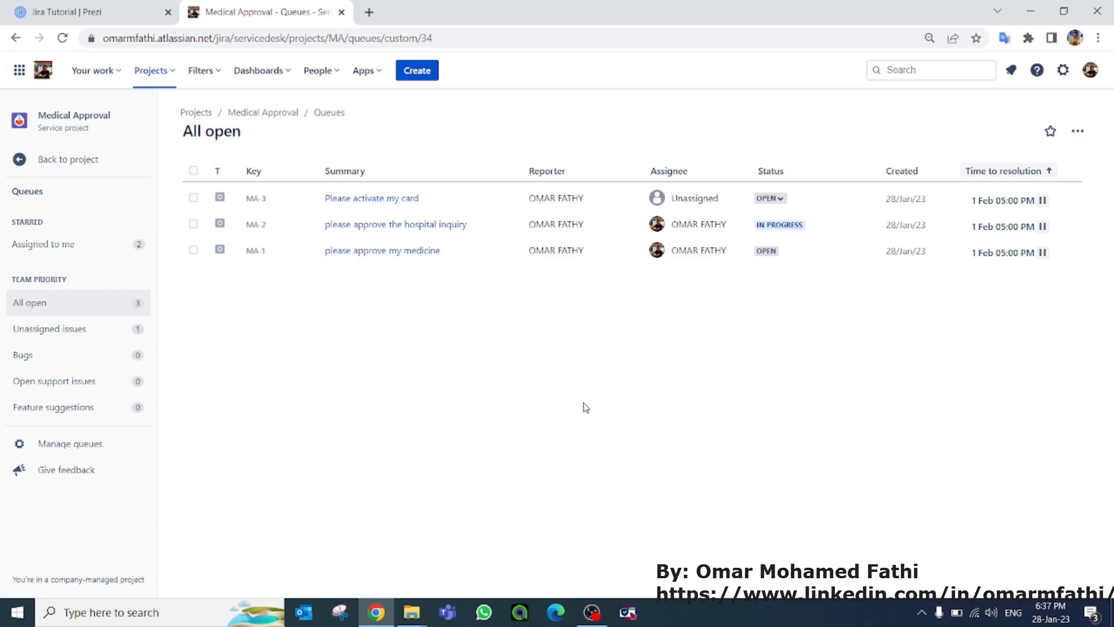